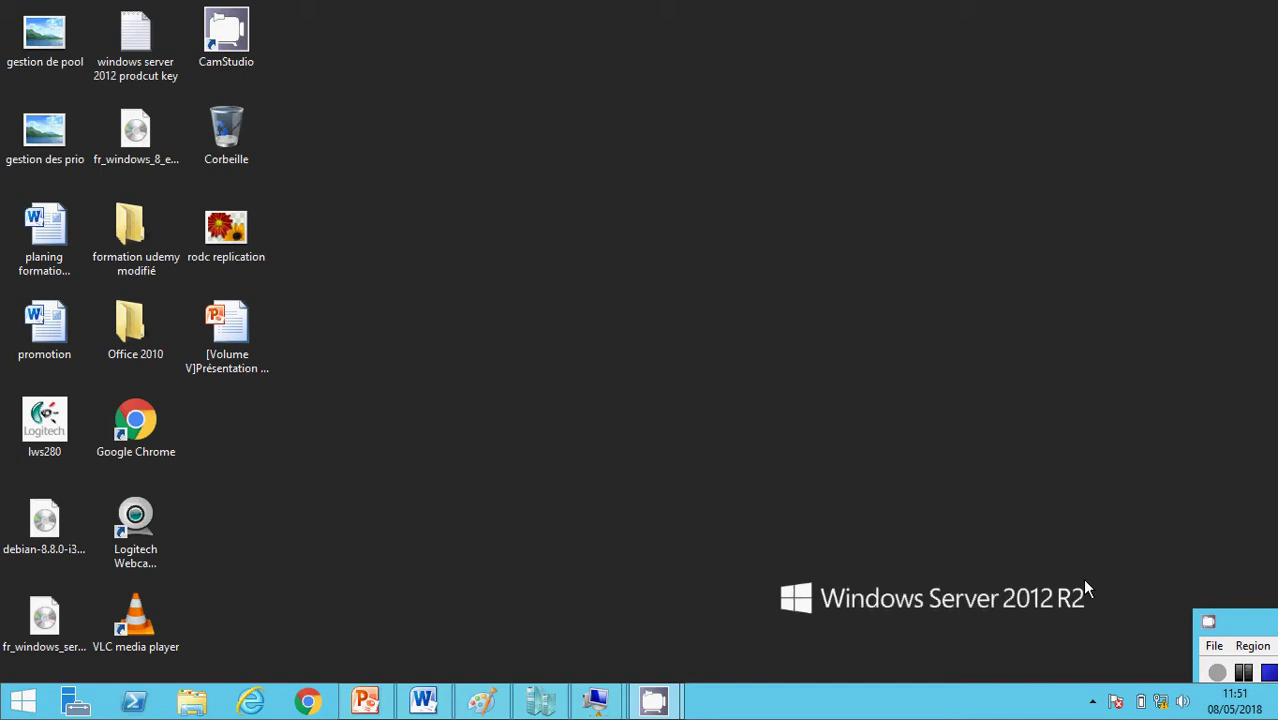
- Bring up the 'rodc replication' diagram in Paint and maximize it
left_click(482, 701)
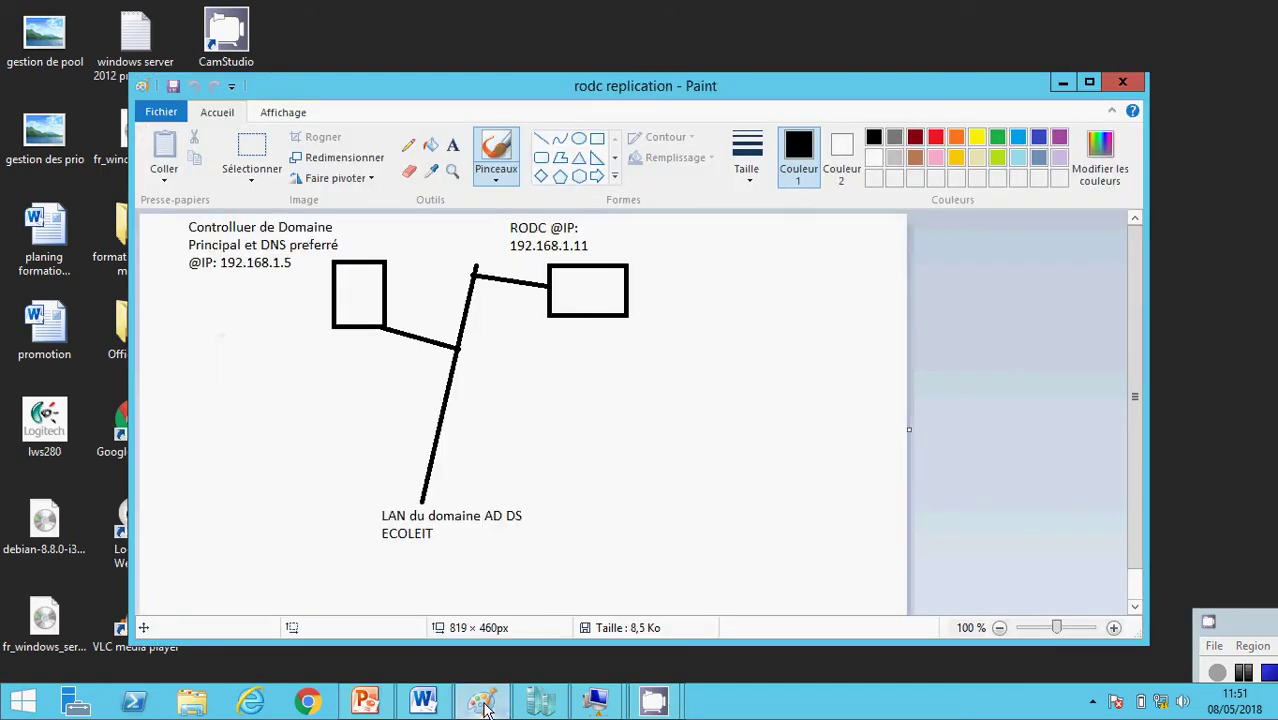
left_click(1090, 83)
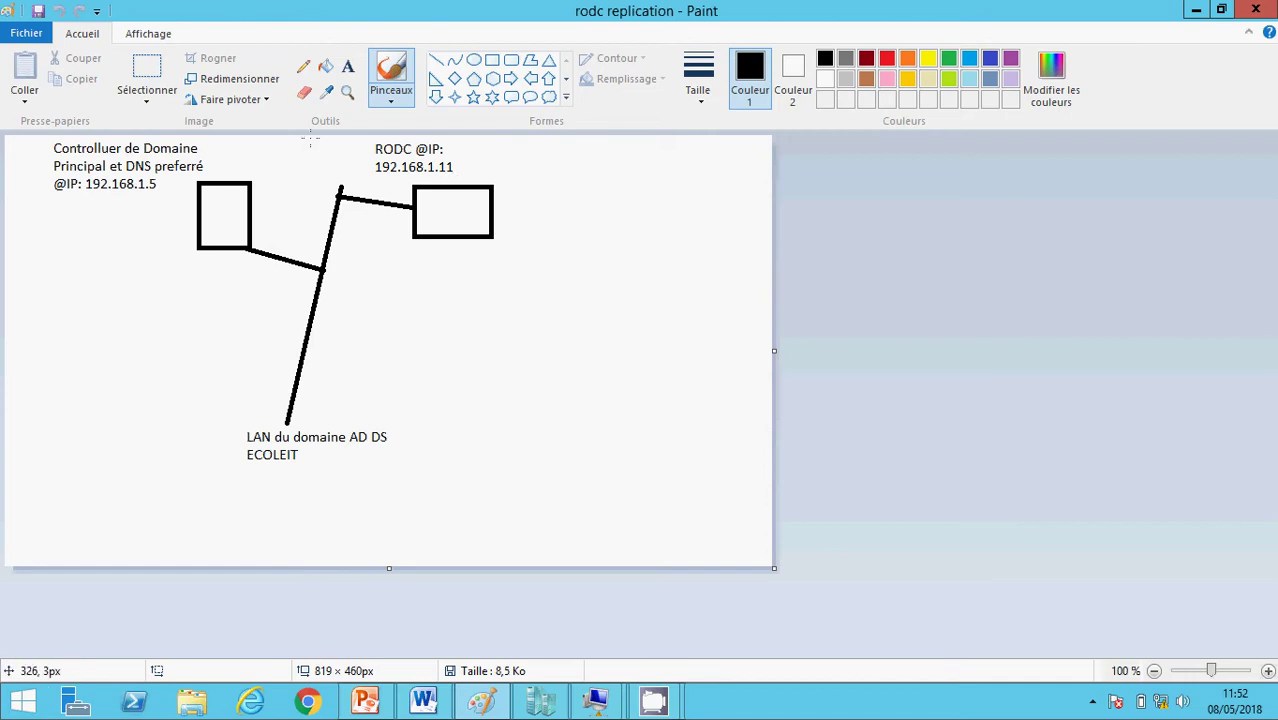
- Cross out the primary domain controller box with two straight lines, then minimize Paint
left_click(436, 60)
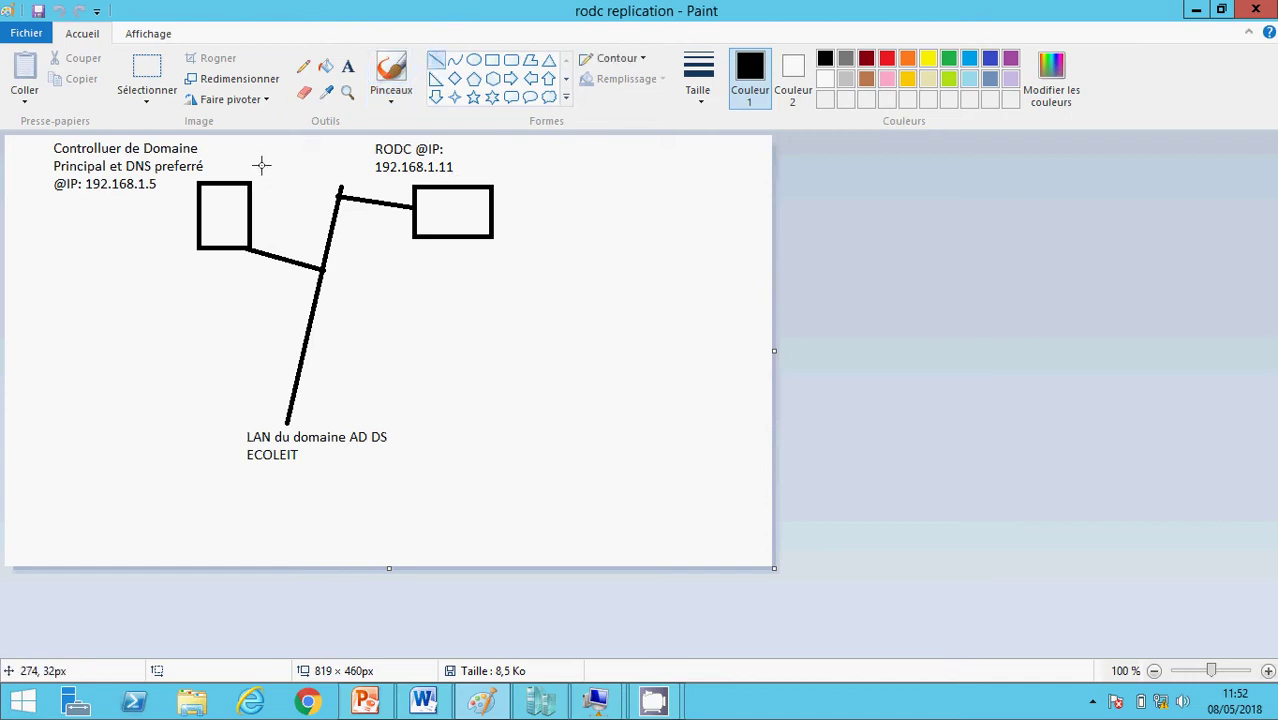
left_click_drag(261, 166, 158, 287)
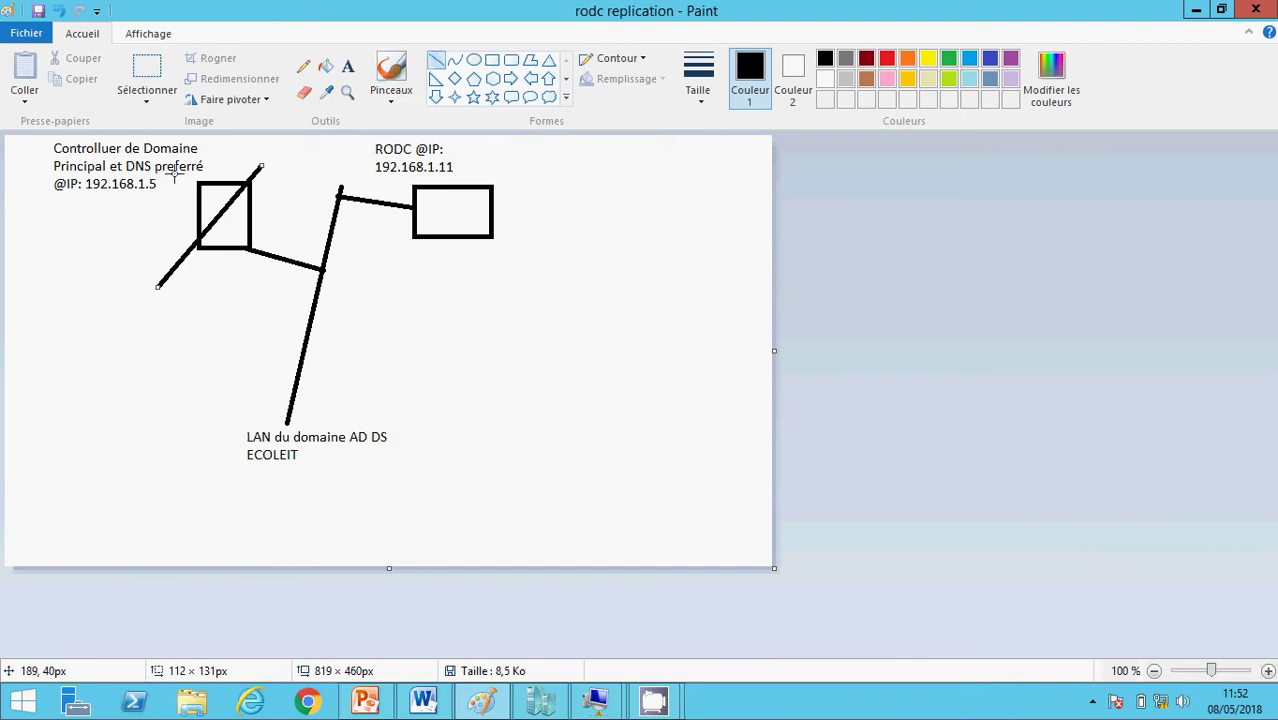
mouse_move(172, 177)
left_mouse_down()
mouse_move(258, 208)
mouse_move(278, 235)
left_mouse_up()
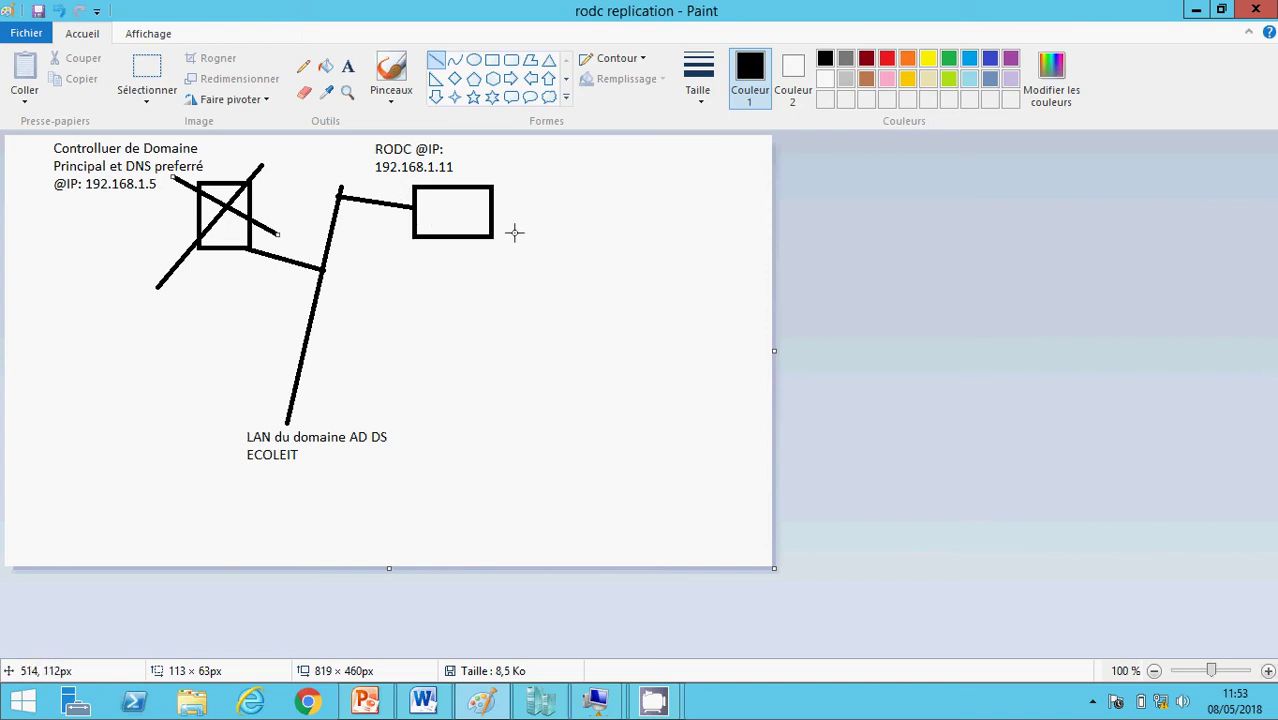
left_click(1196, 12)
- Connect to the server2012 VM in full screen and sign in with the administrator password
mouse_move(596, 700)
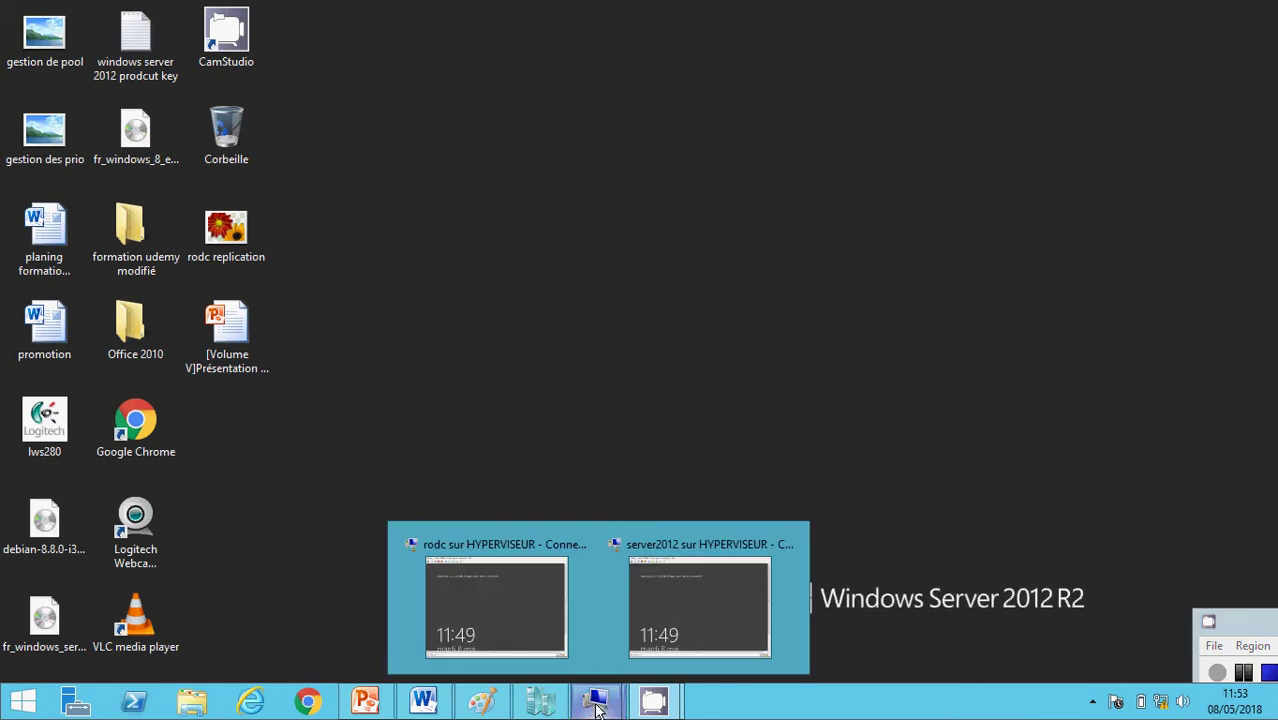
left_click(679, 611)
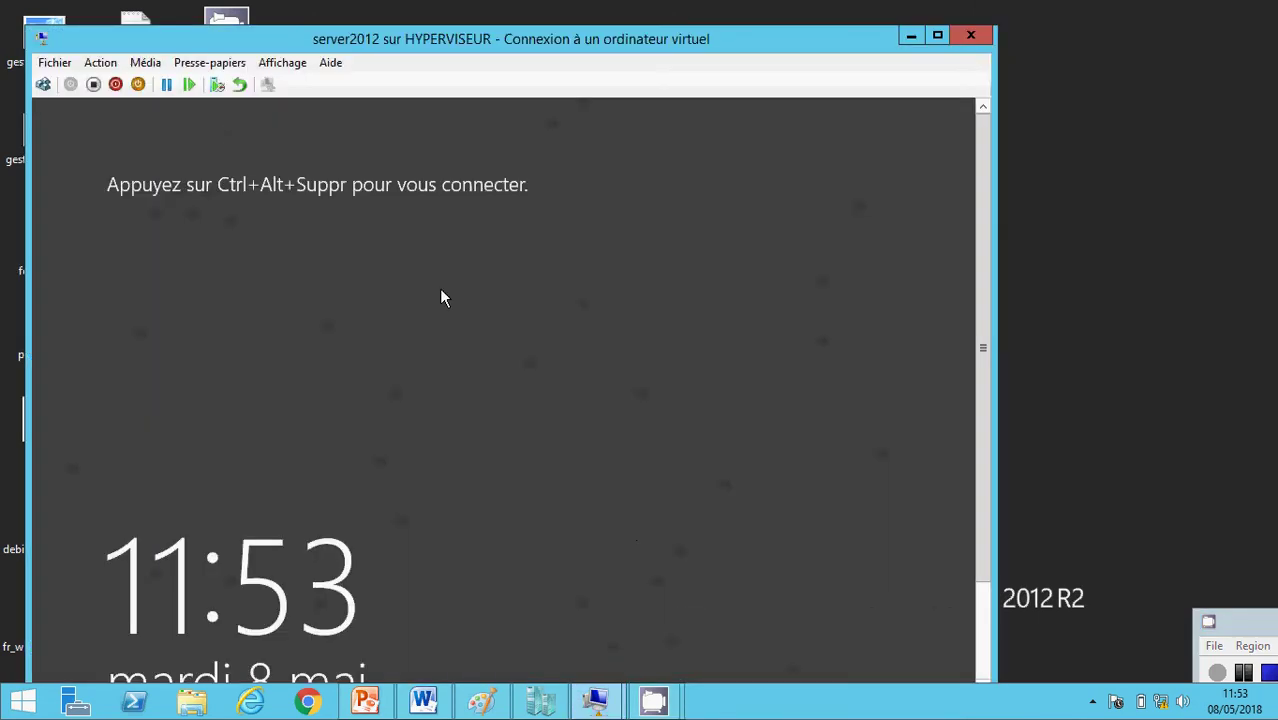
left_click(45, 86)
left_click(282, 62)
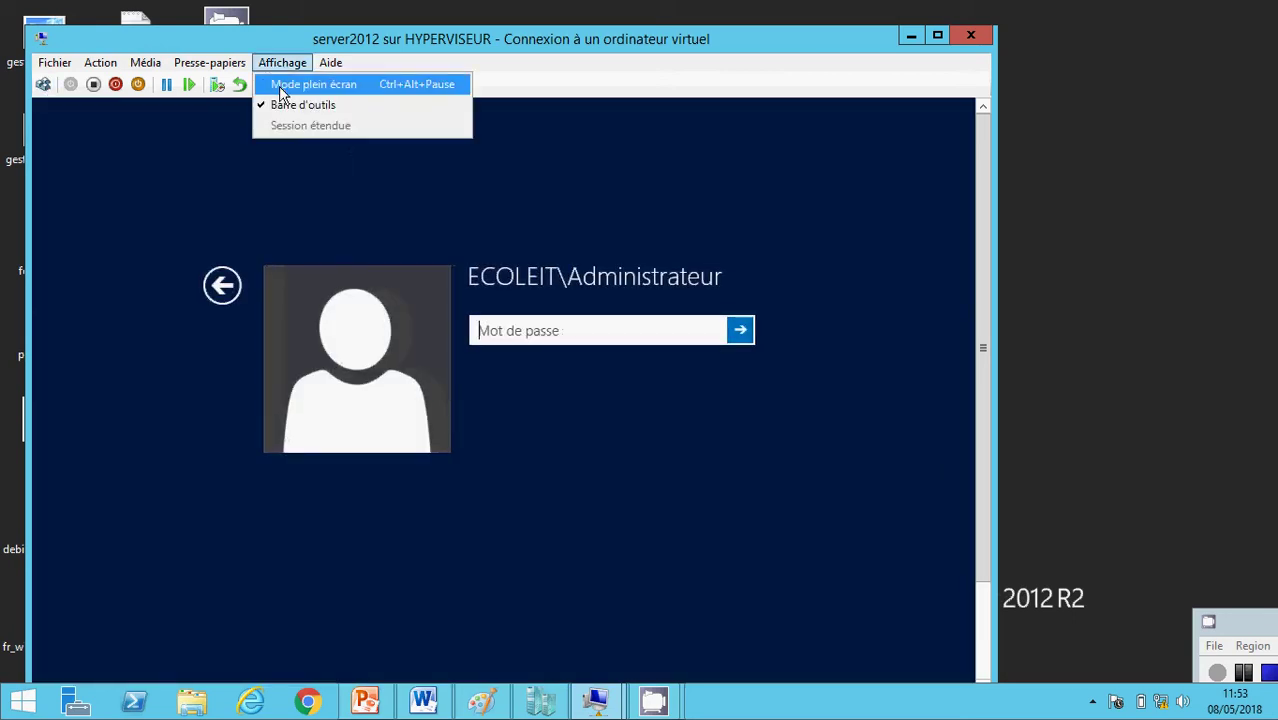
left_click(300, 84)
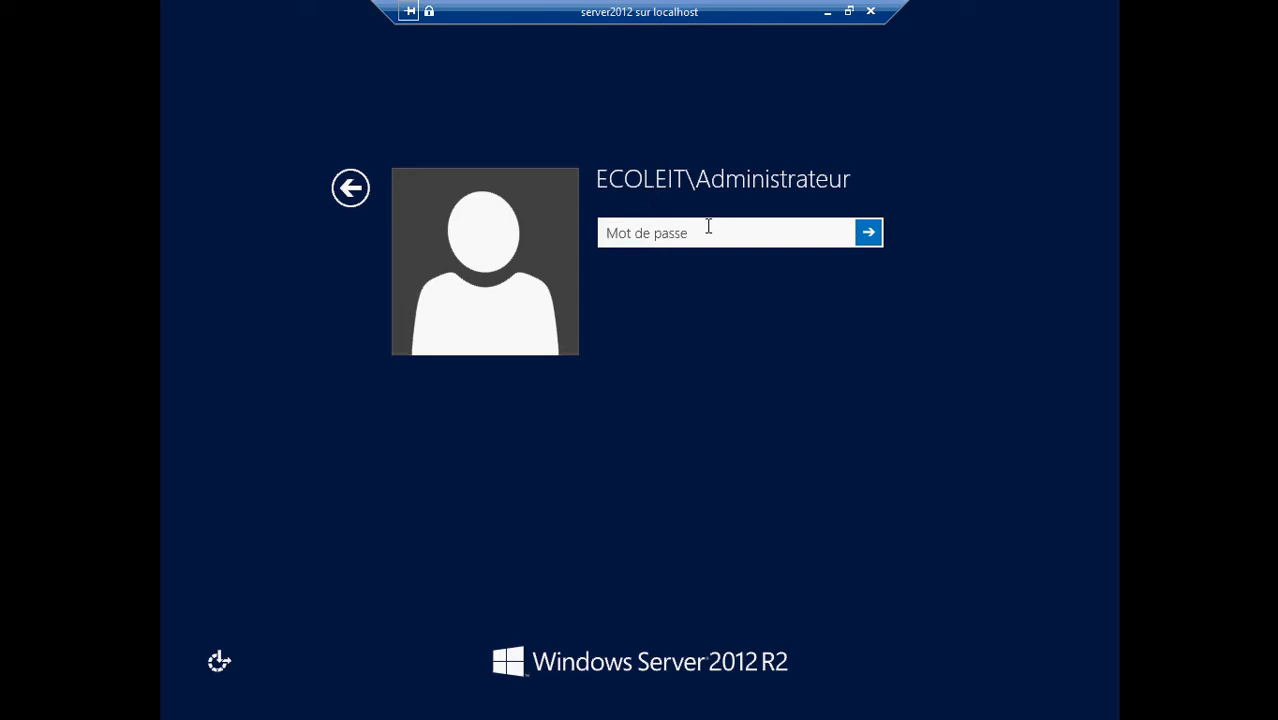
type("Pa$$w0rd")
key("Return")
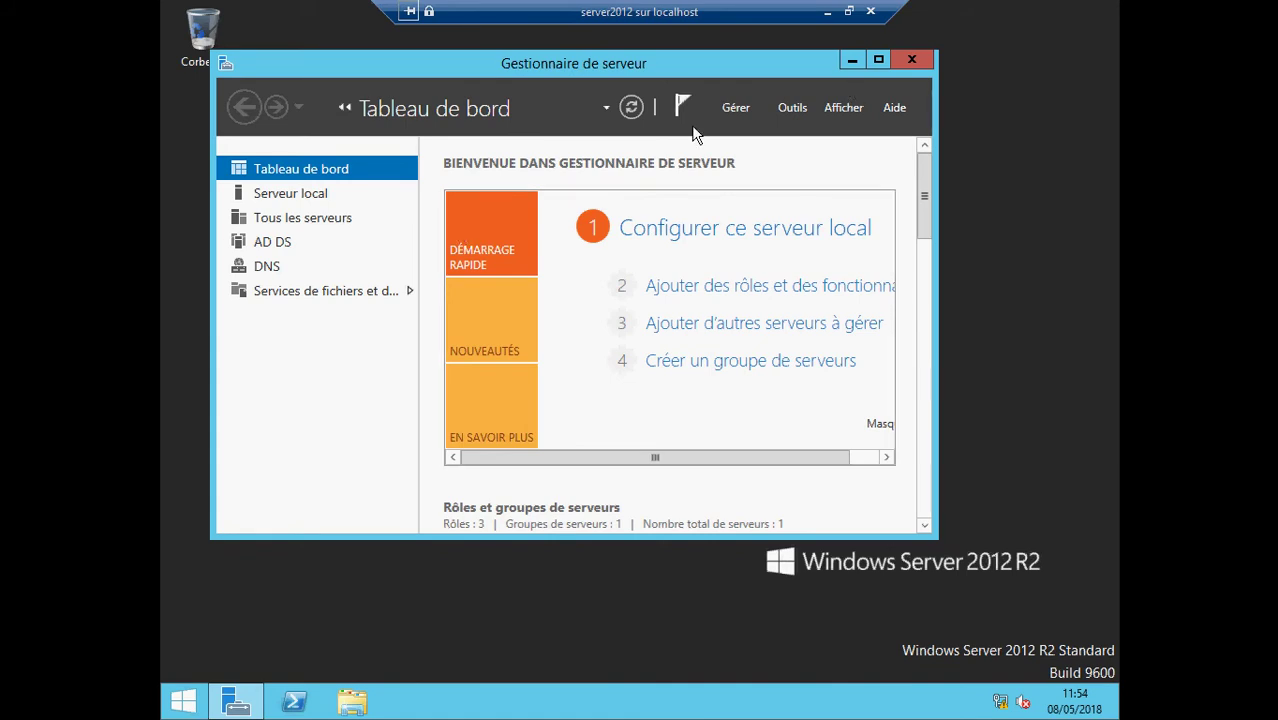
- Review ecoleit.edu in Active Directory Users and Computers, then minimize the server2012 connection
left_click(793, 112)
mouse_move(941, 672)
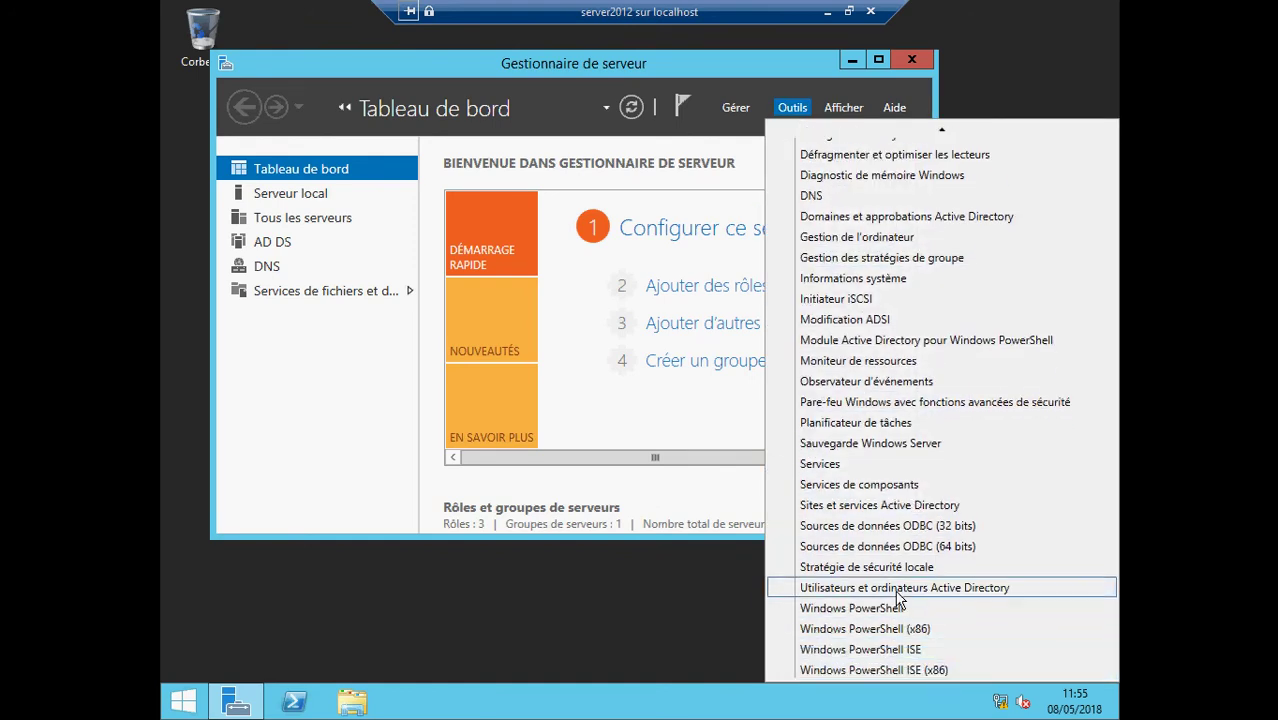
left_click(897, 590)
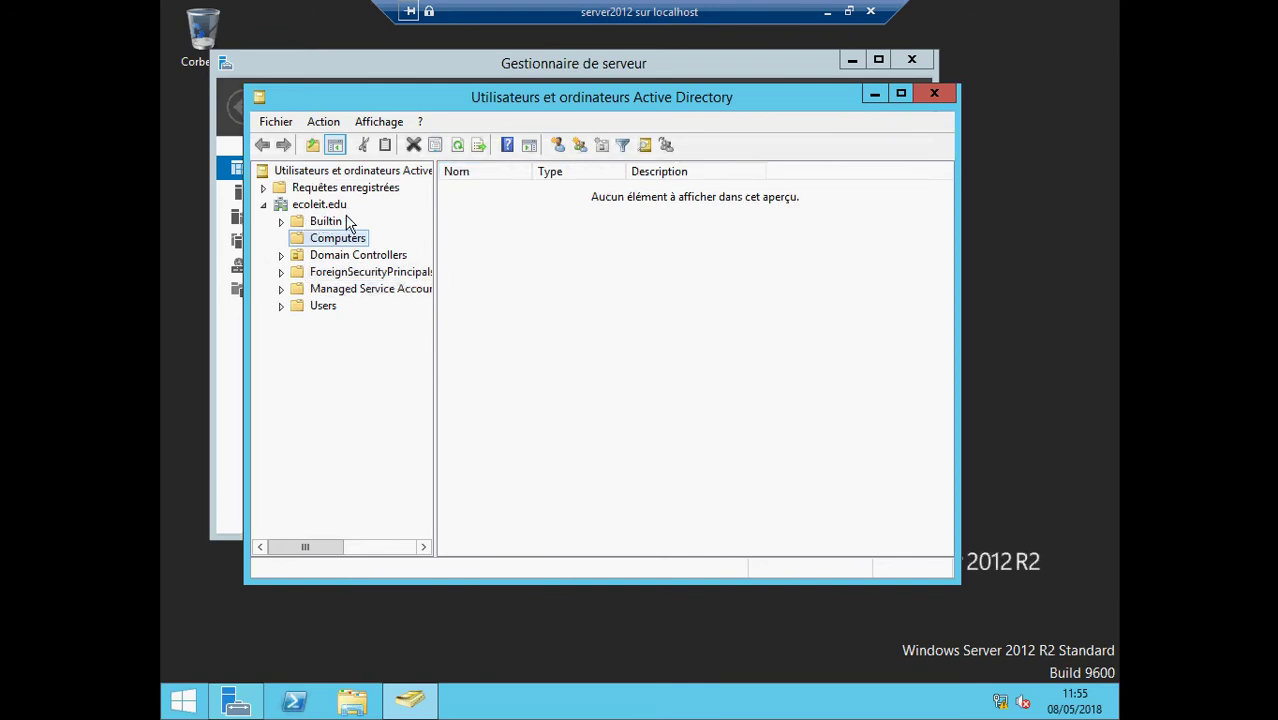
left_click(930, 94)
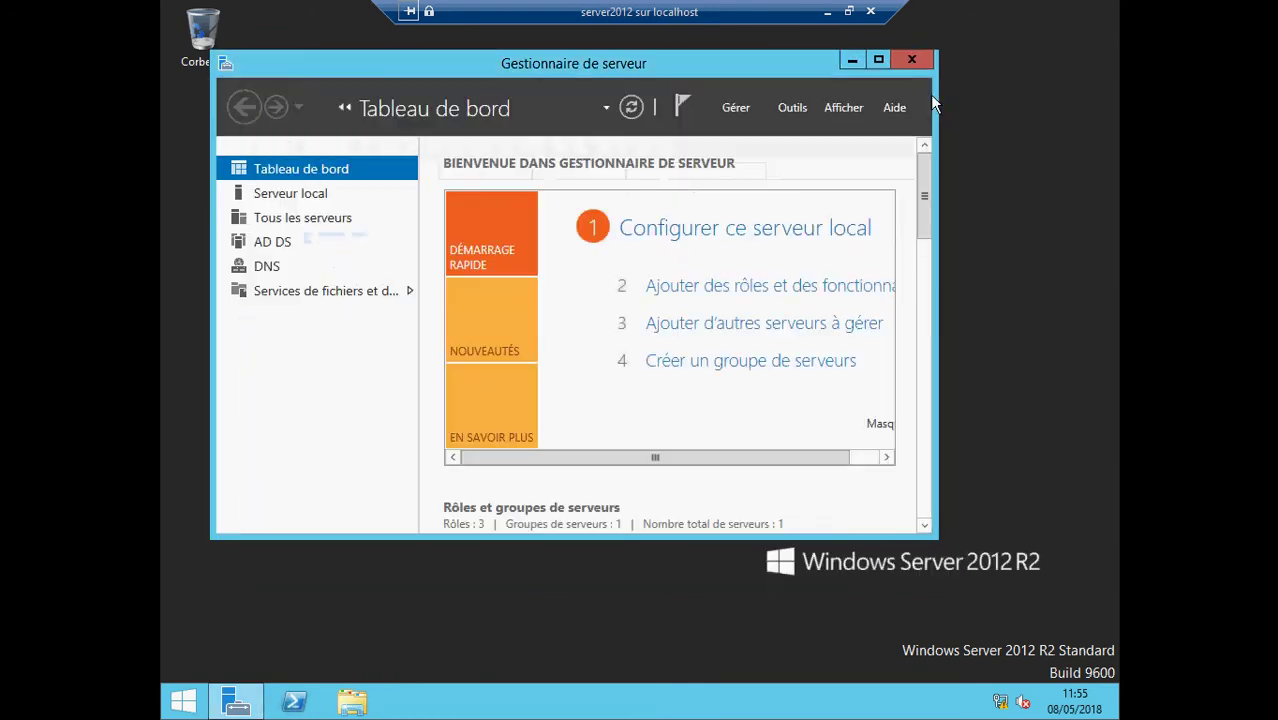
left_click(827, 11)
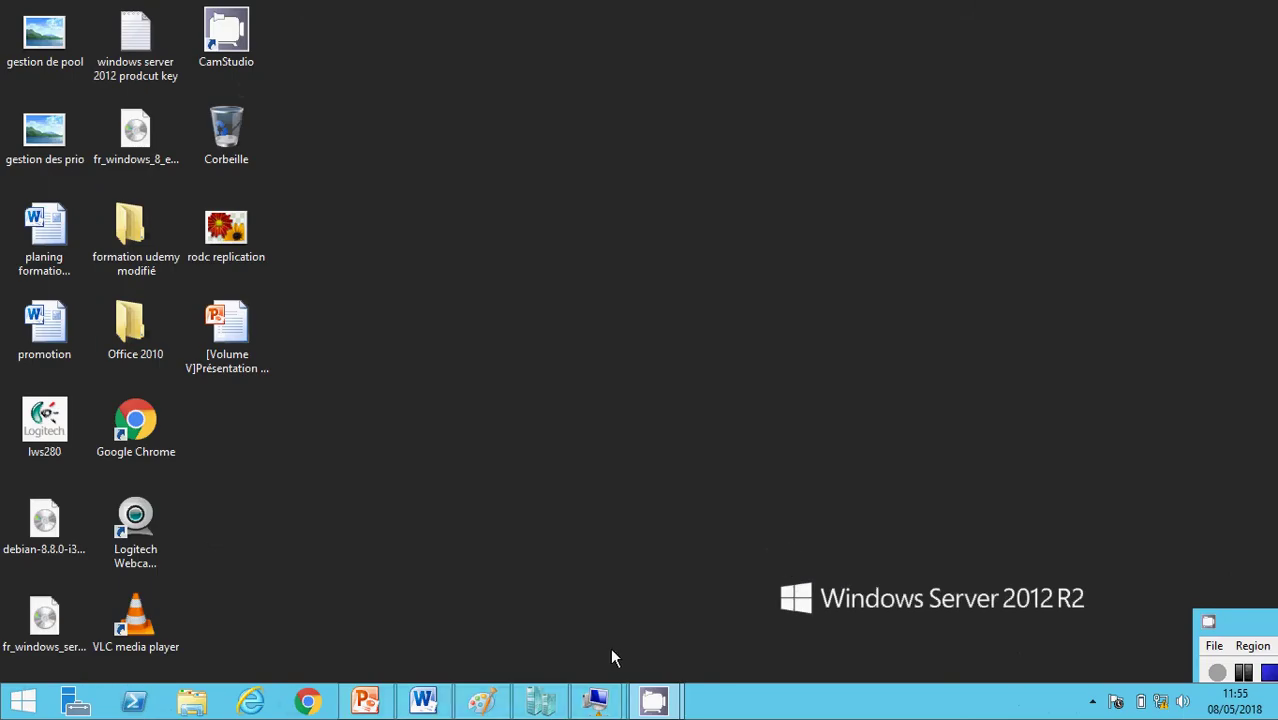
- Switch to the rodc VM connection and sign in as Administrateur with its password
left_click(596, 700)
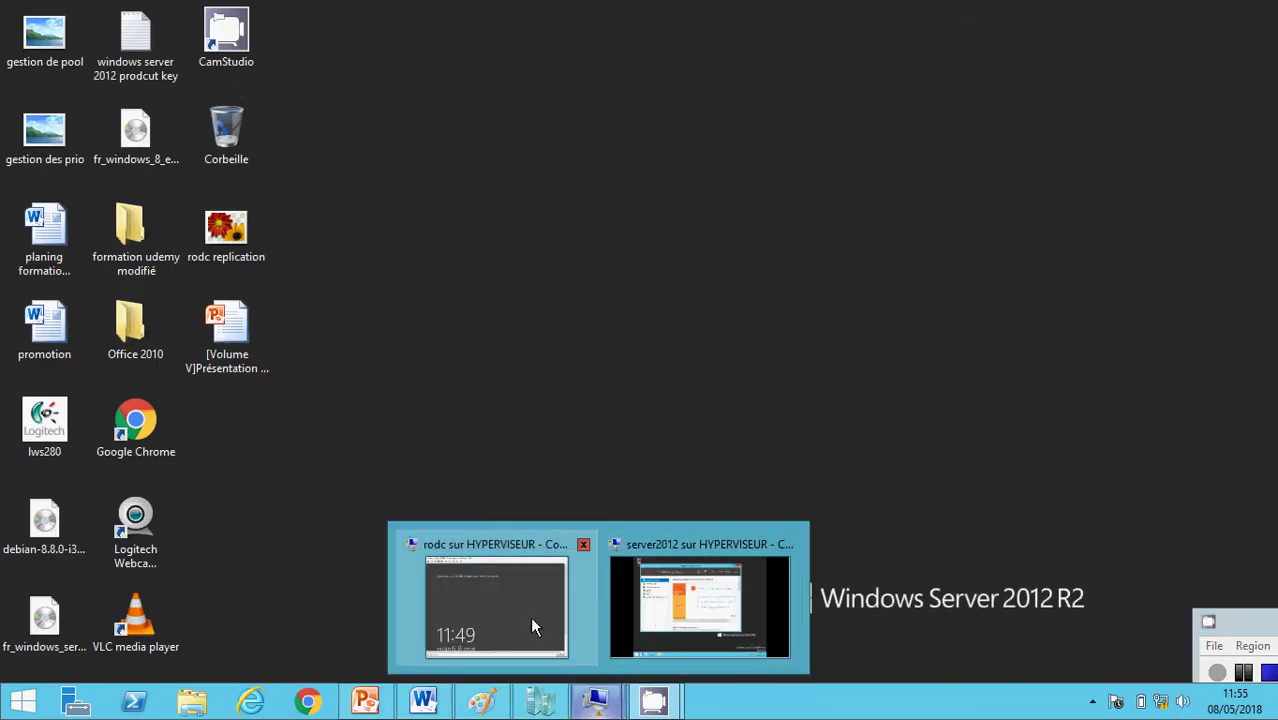
left_click(482, 600)
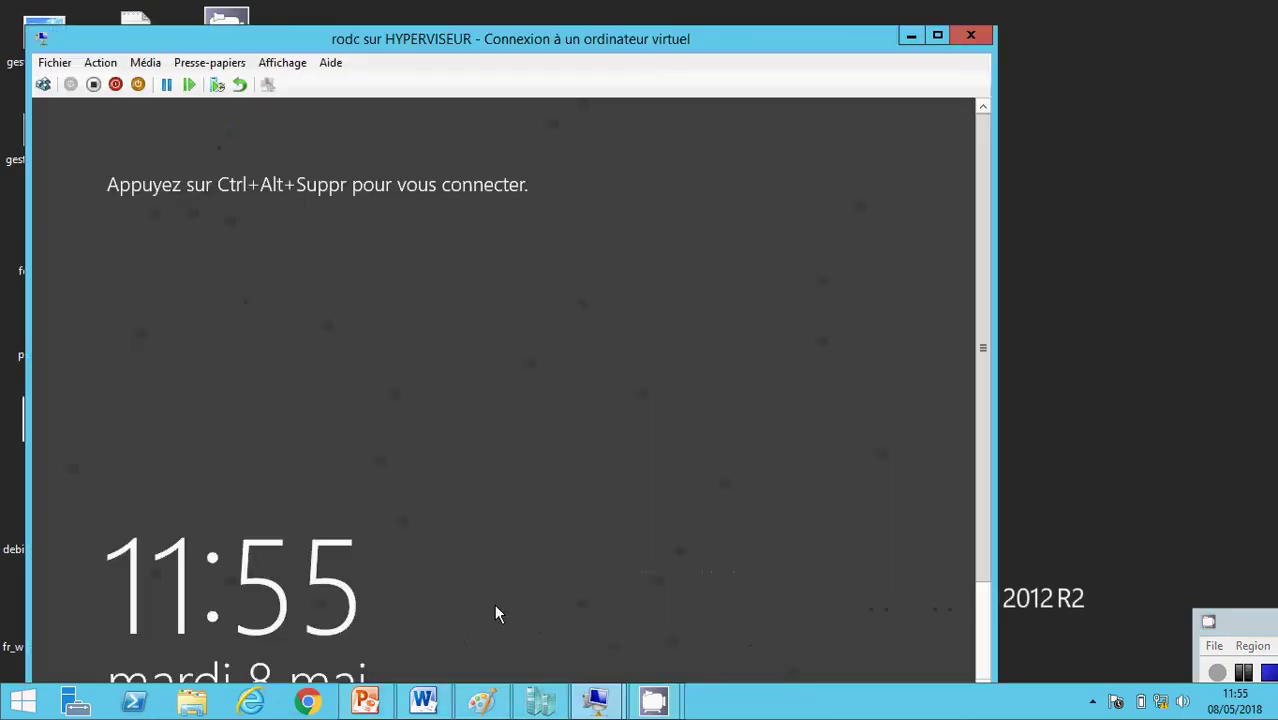
left_click(283, 63)
left_click(300, 86)
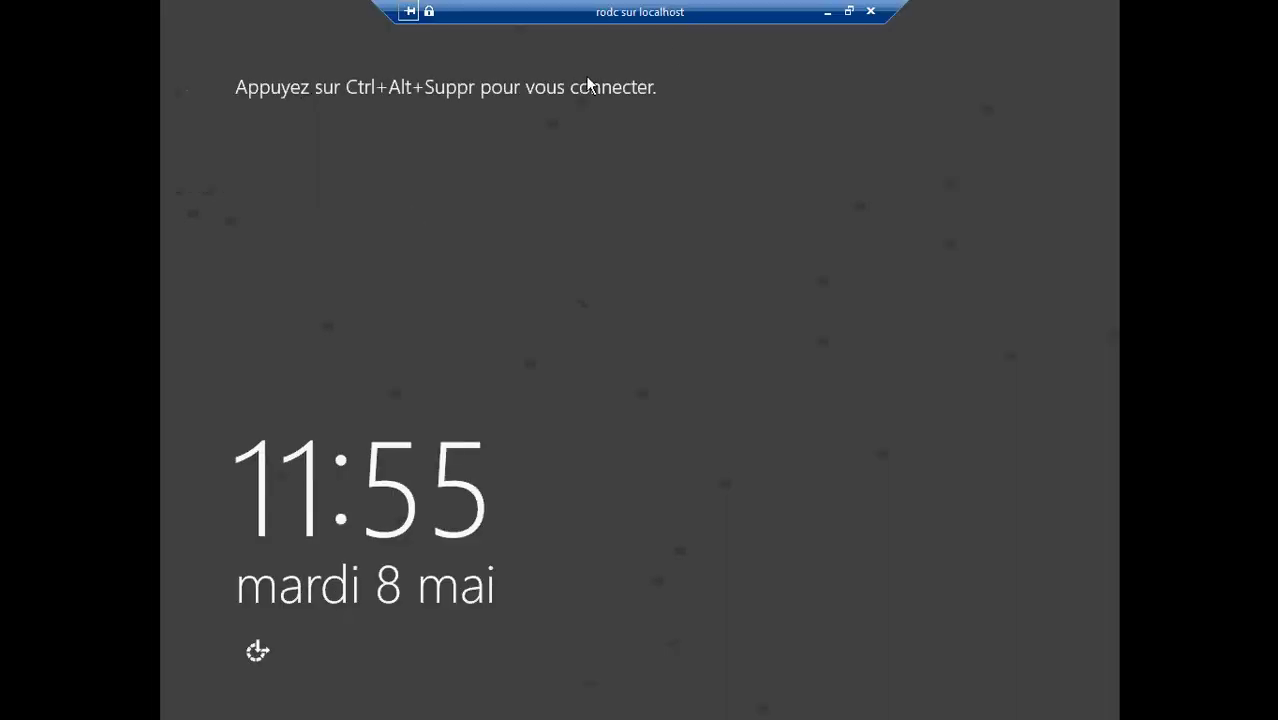
left_click(848, 11)
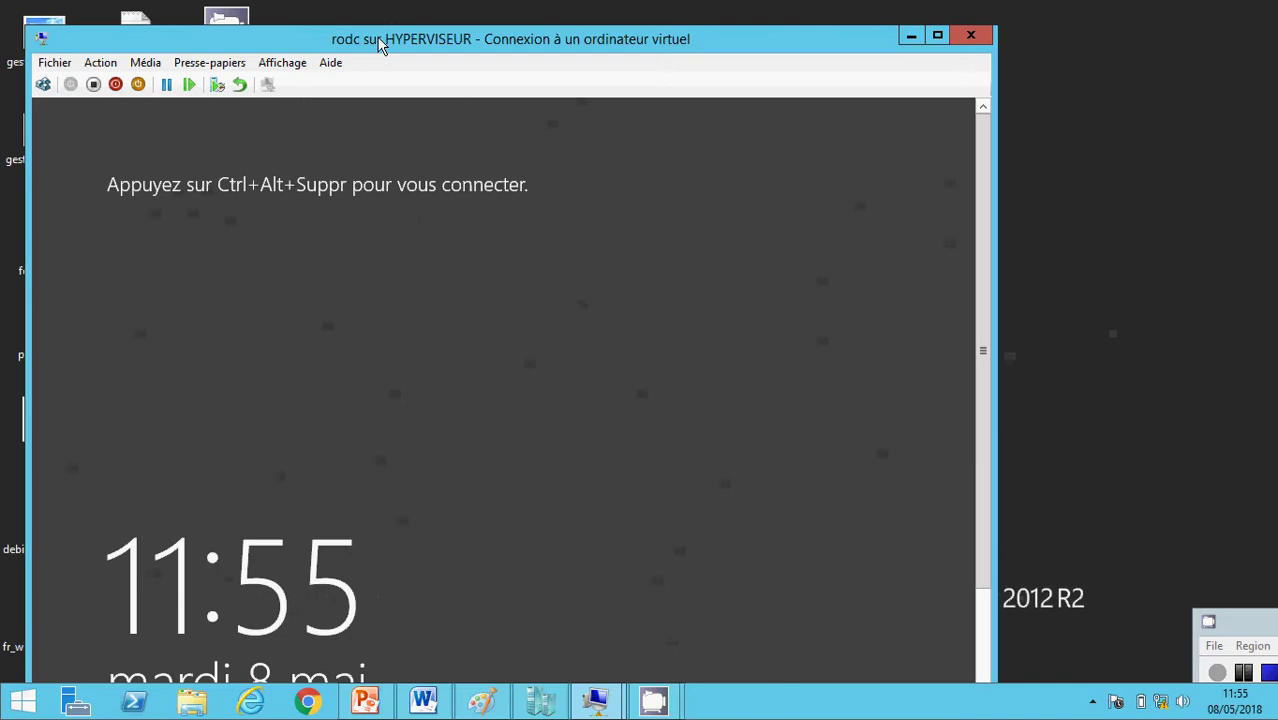
left_click(43, 84)
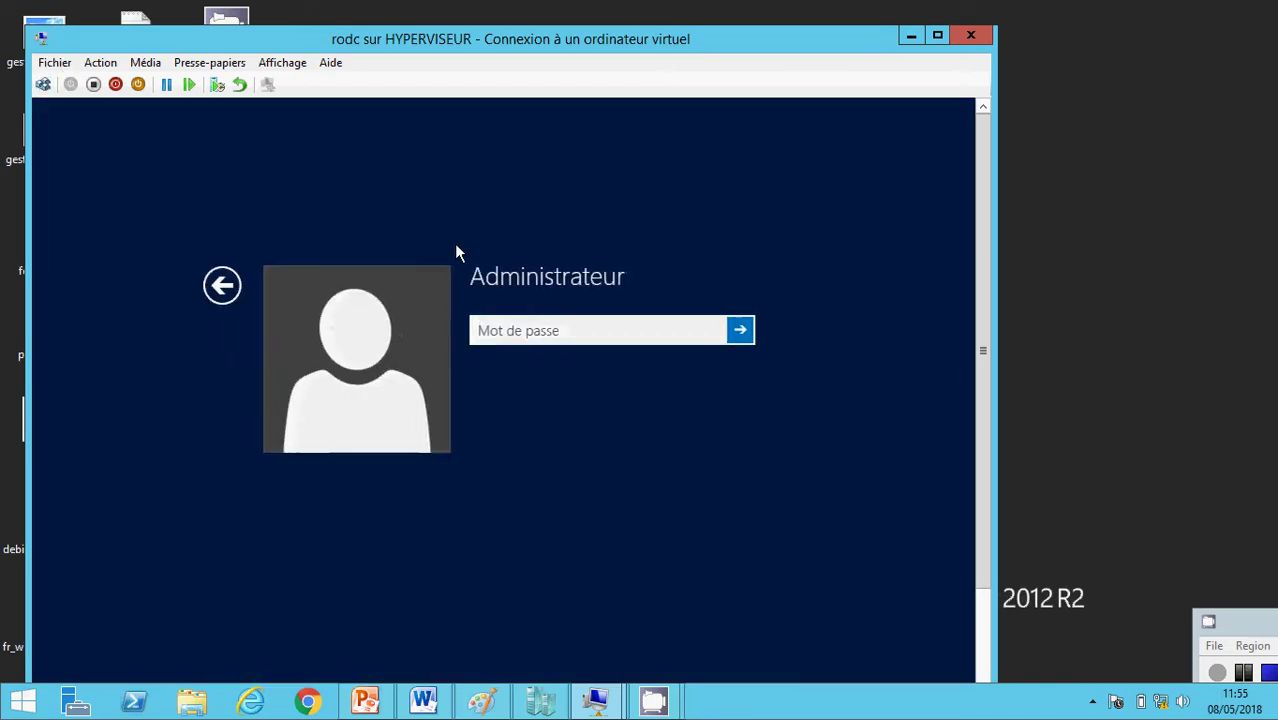
left_click(514, 331)
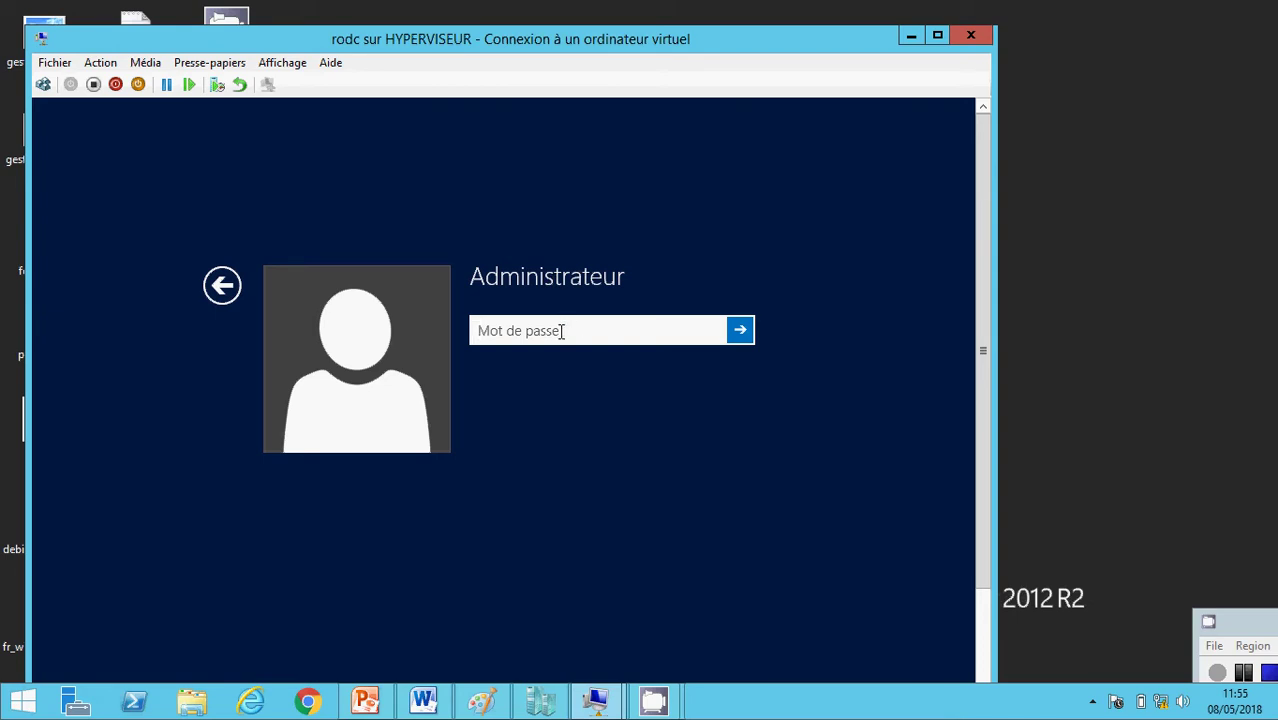
type("•••••")
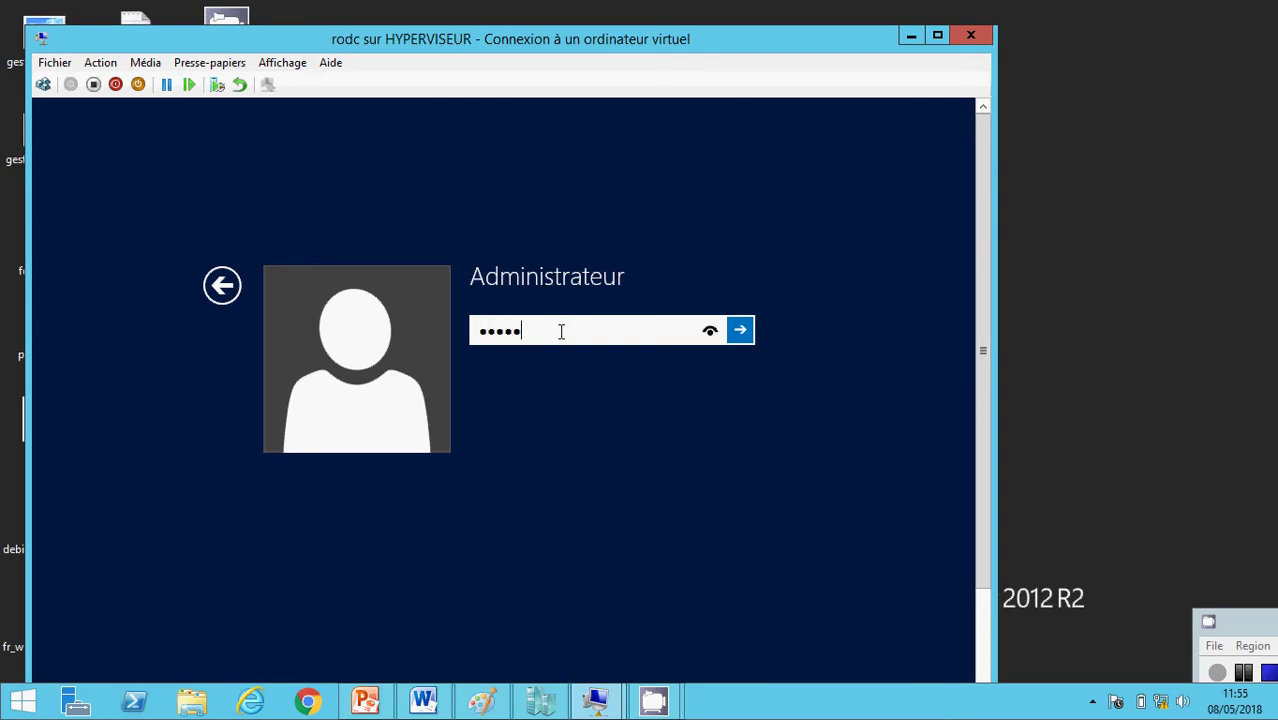
type("••")
key("Return")
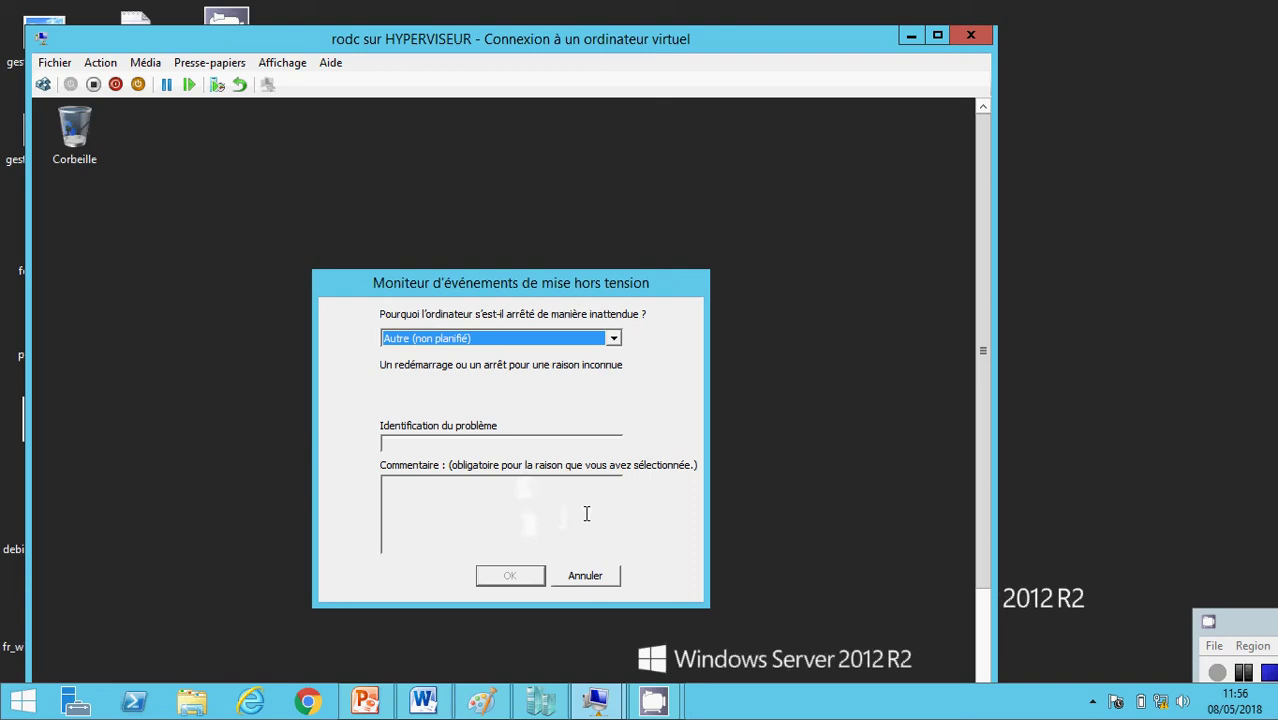
- Show the rodc VM full screen and view Local Server properties: WIN-9ERP42EKCGS in WORKGROUP
left_click(282, 62)
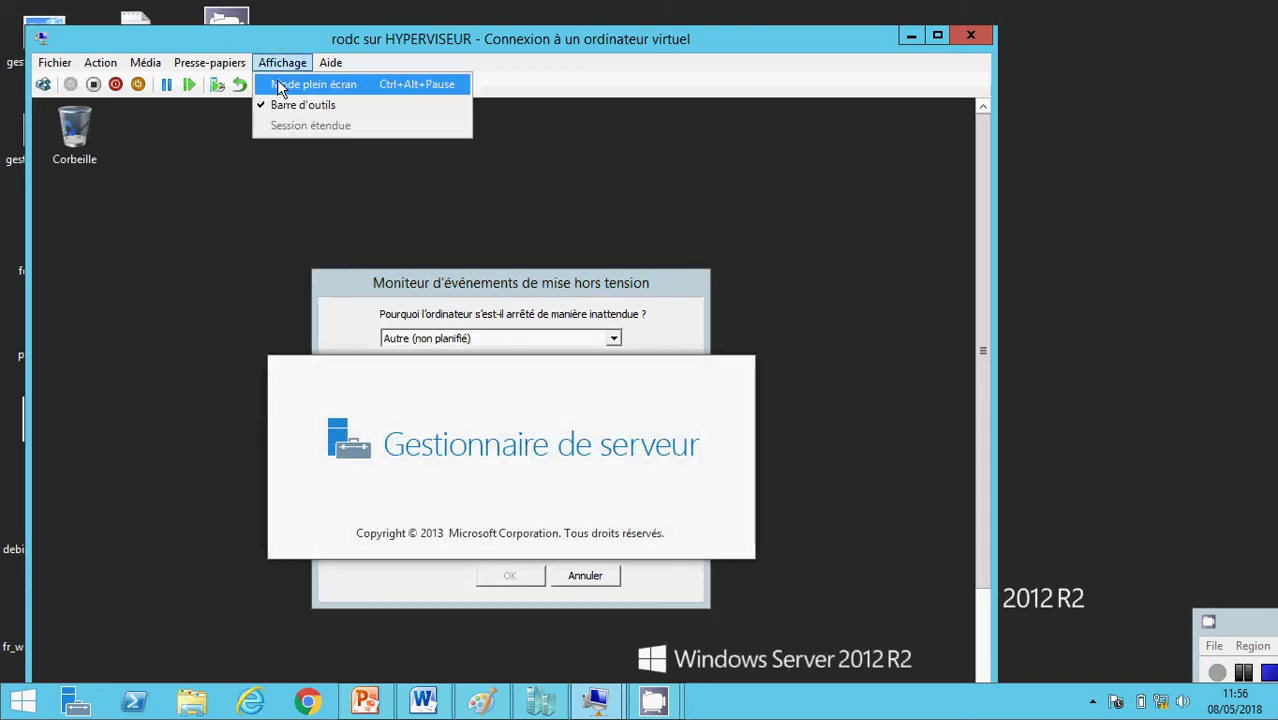
left_click(282, 85)
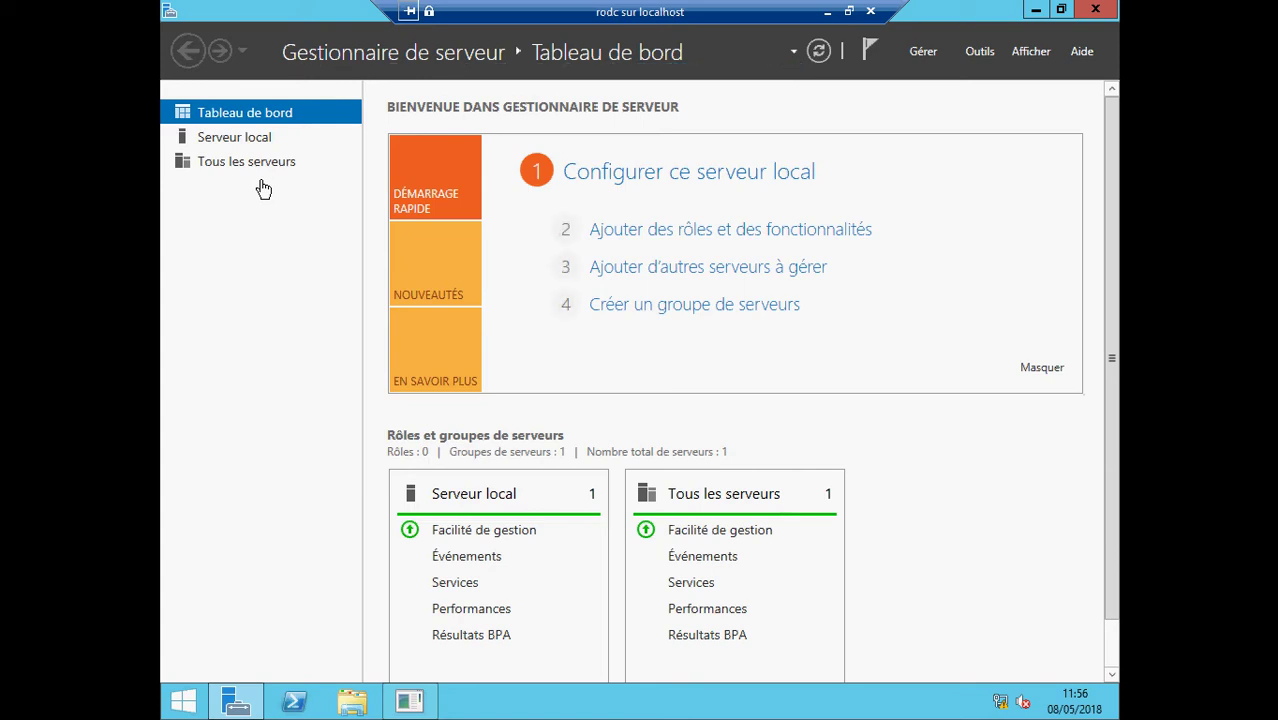
left_click(618, 185)
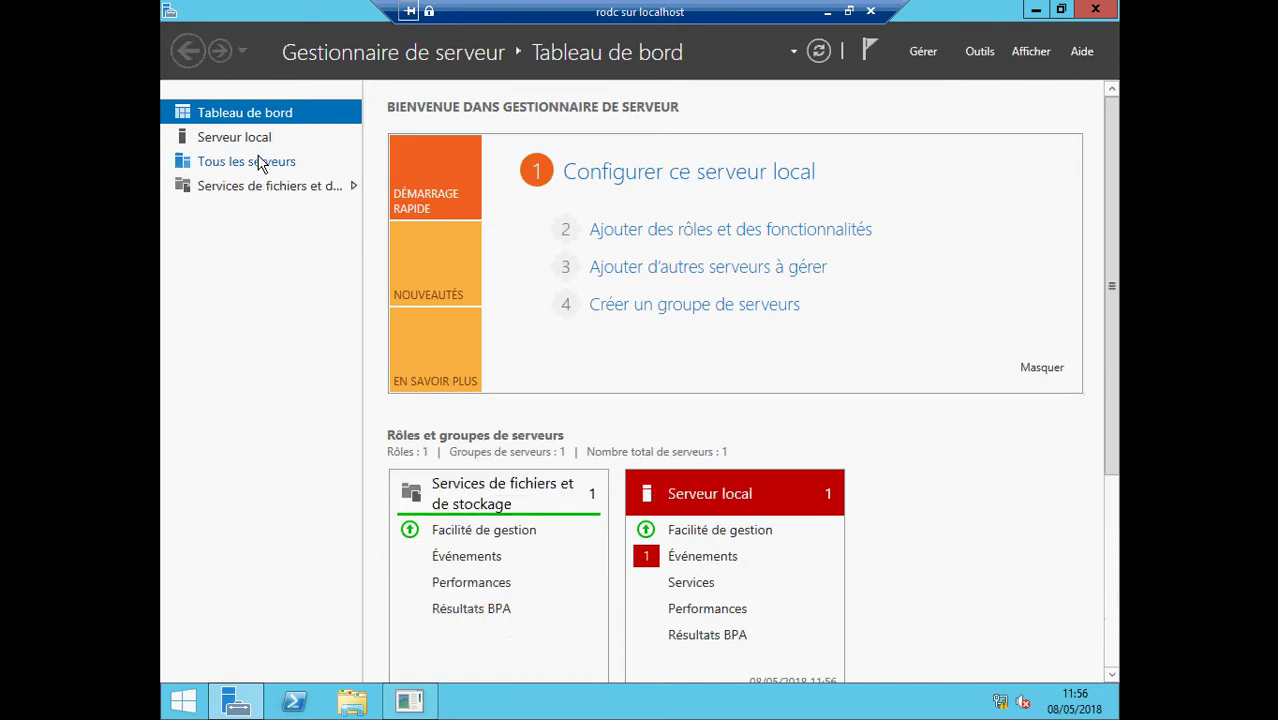
left_click(257, 147)
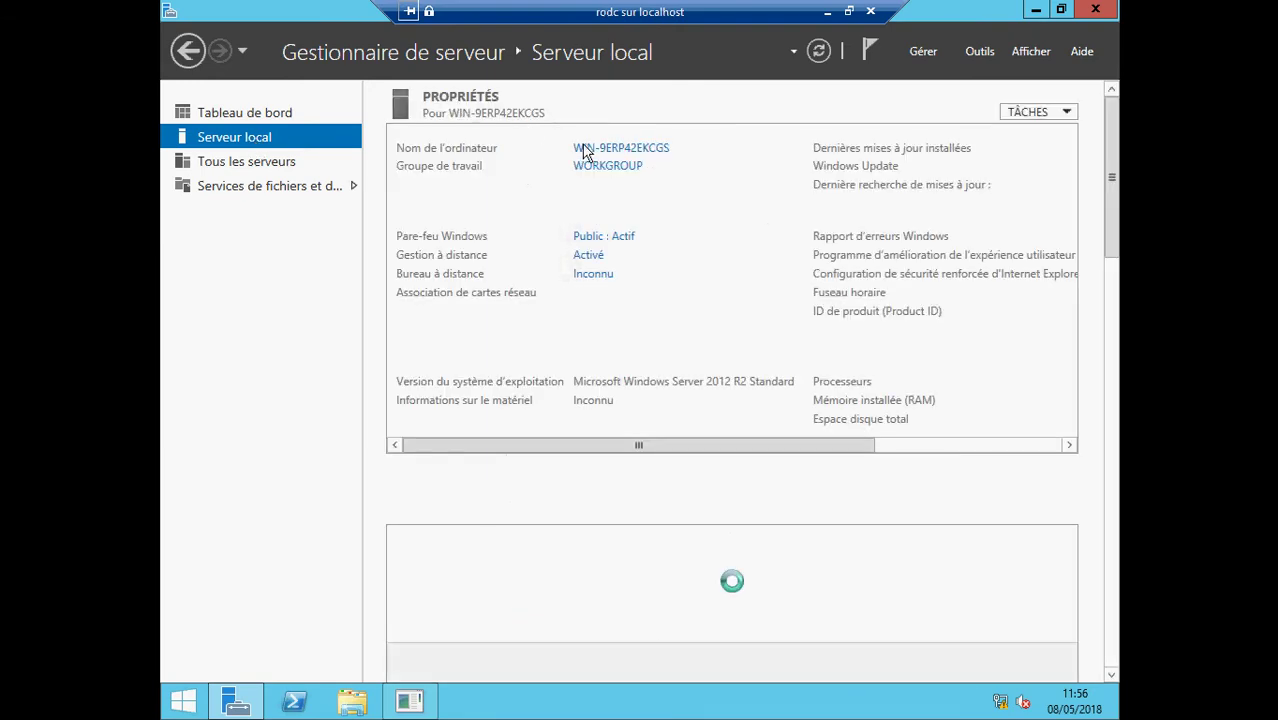
- Change the computer name to RODC and restart the VM now to apply it
left_click(648, 150)
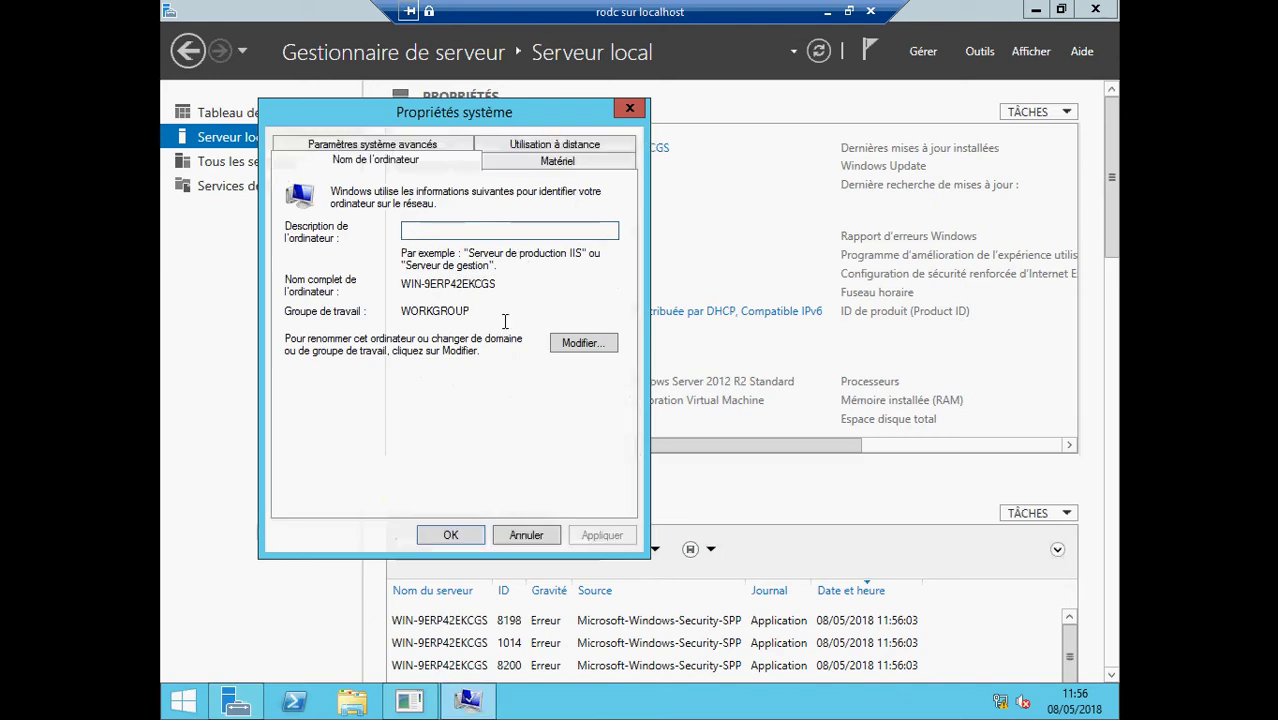
left_click(572, 344)
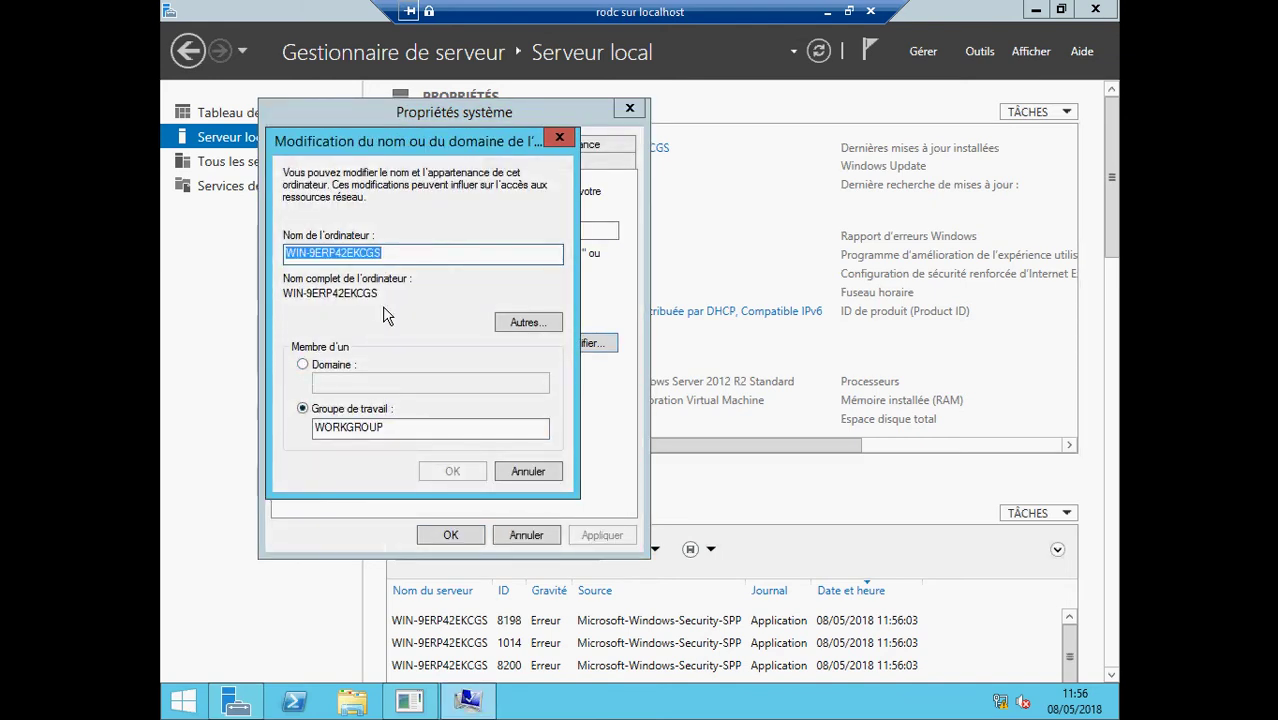
key("BackSpace")
type("RODC")
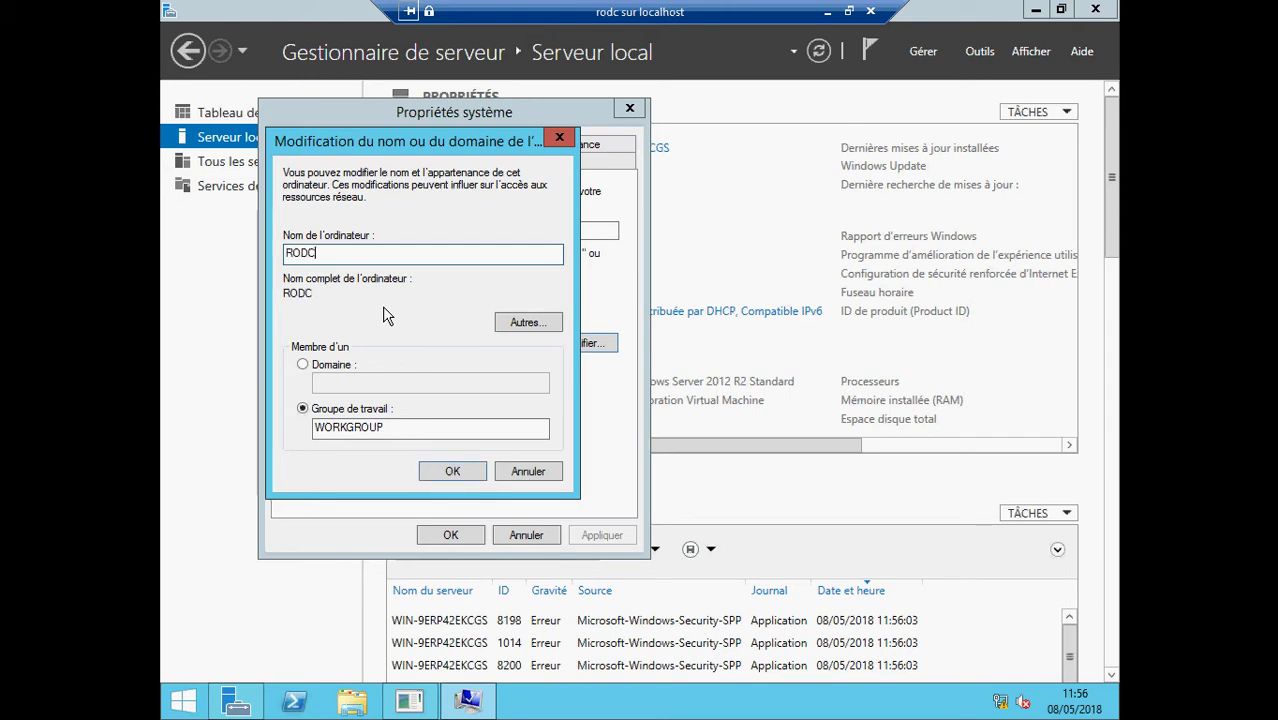
left_click(452, 474)
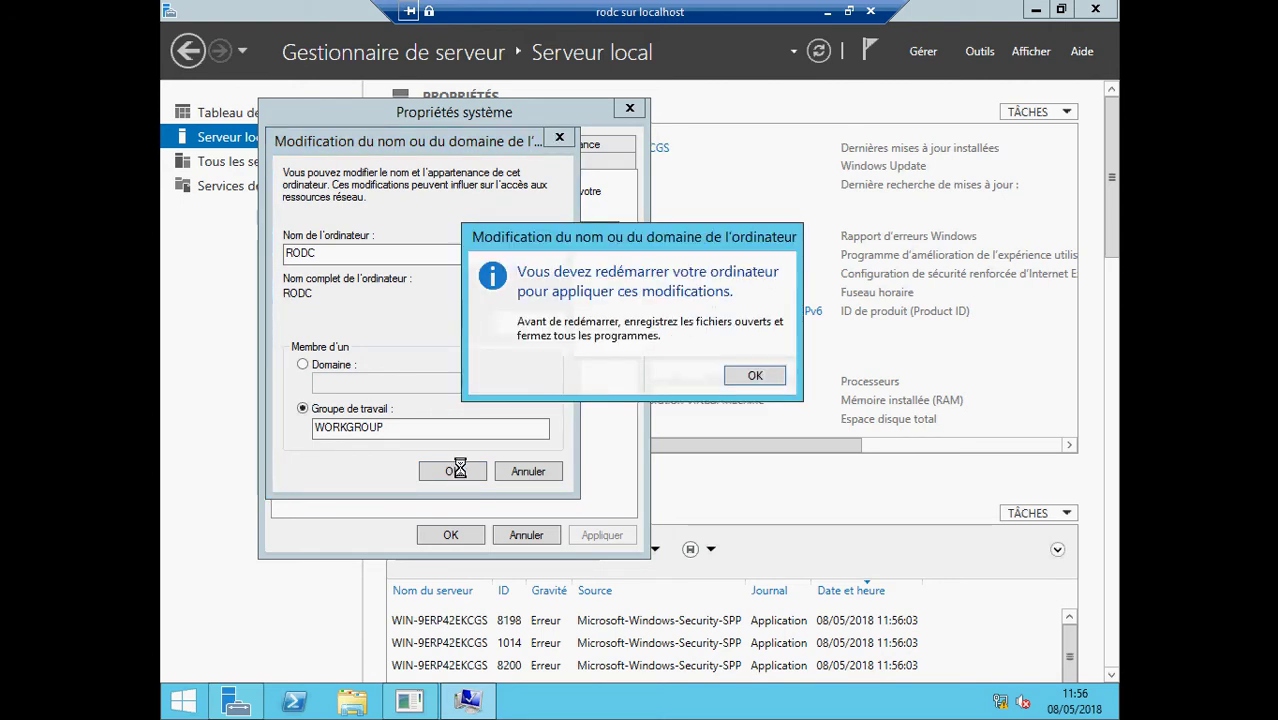
left_click(755, 375)
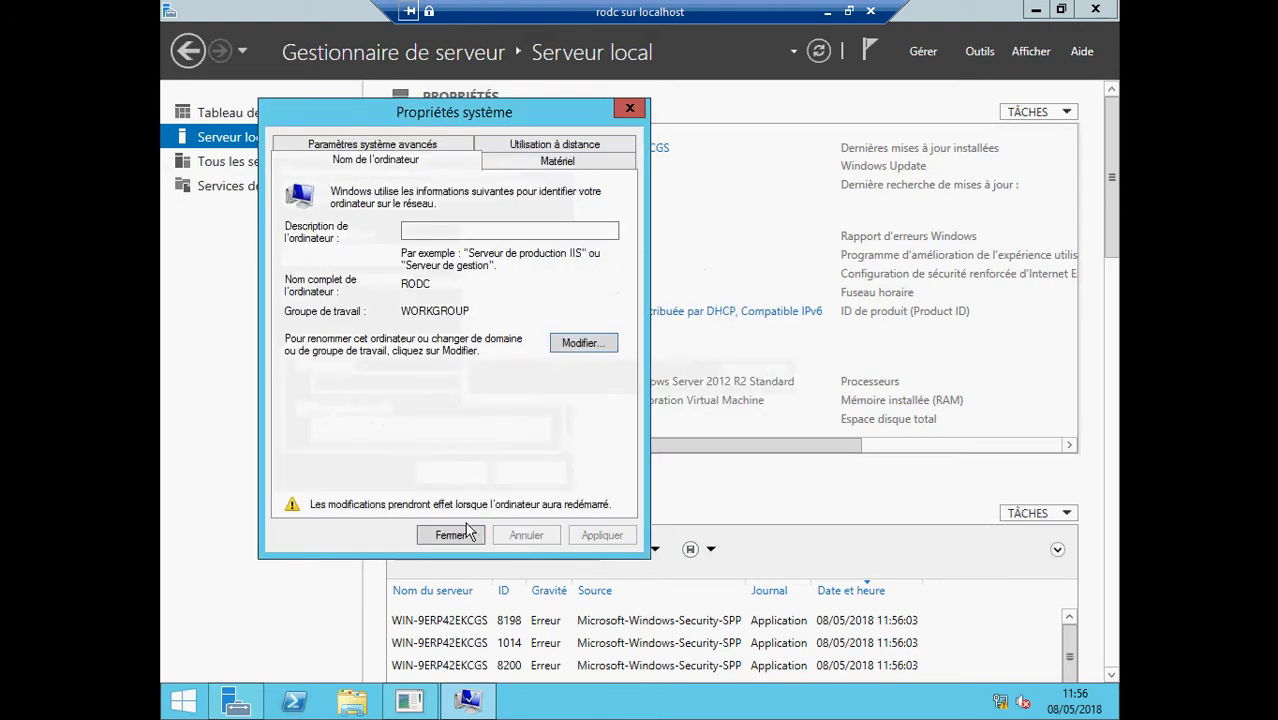
left_click(450, 535)
left_click(614, 379)
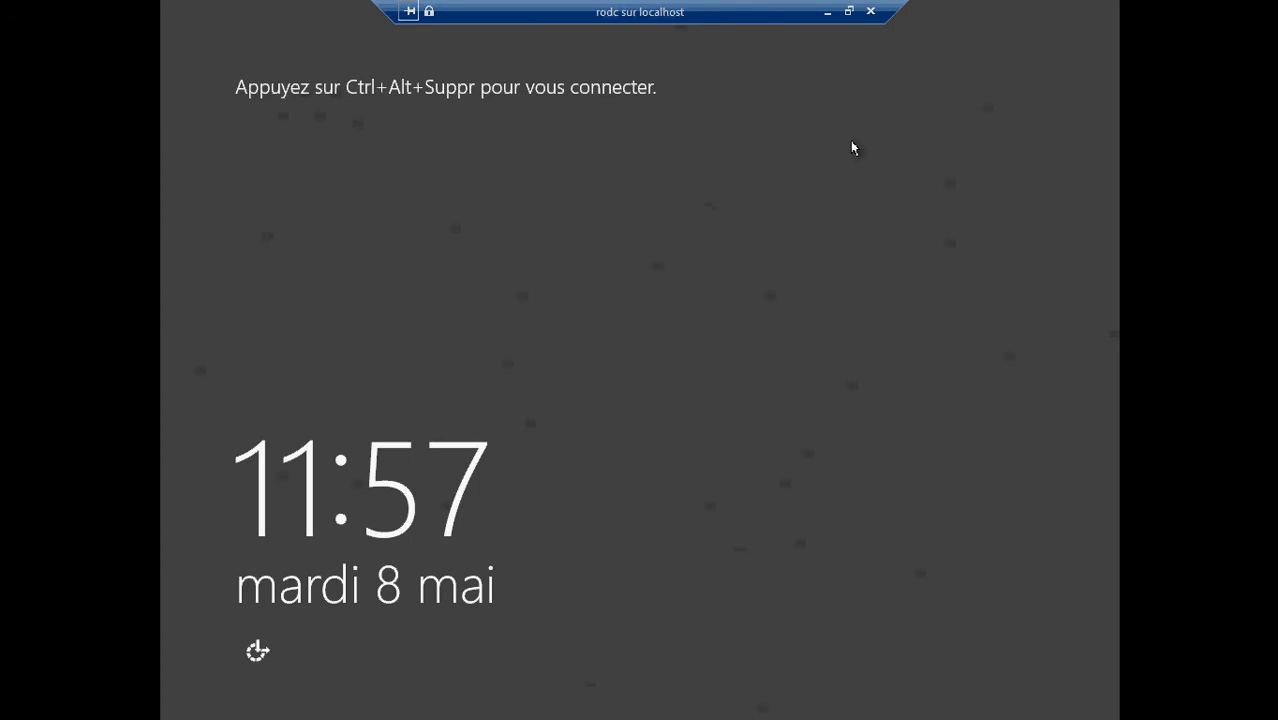
- Exit full screen and sign in to the restarted VM as Administrateur
left_click(848, 11)
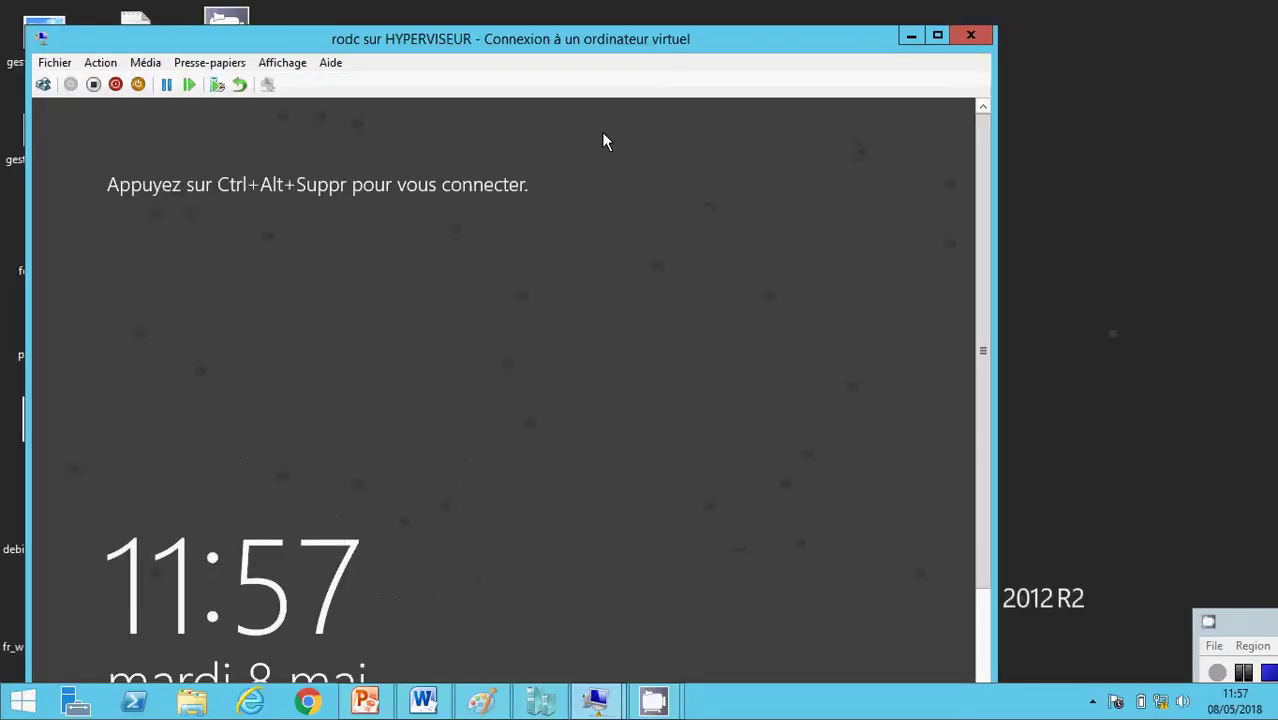
left_click(43, 84)
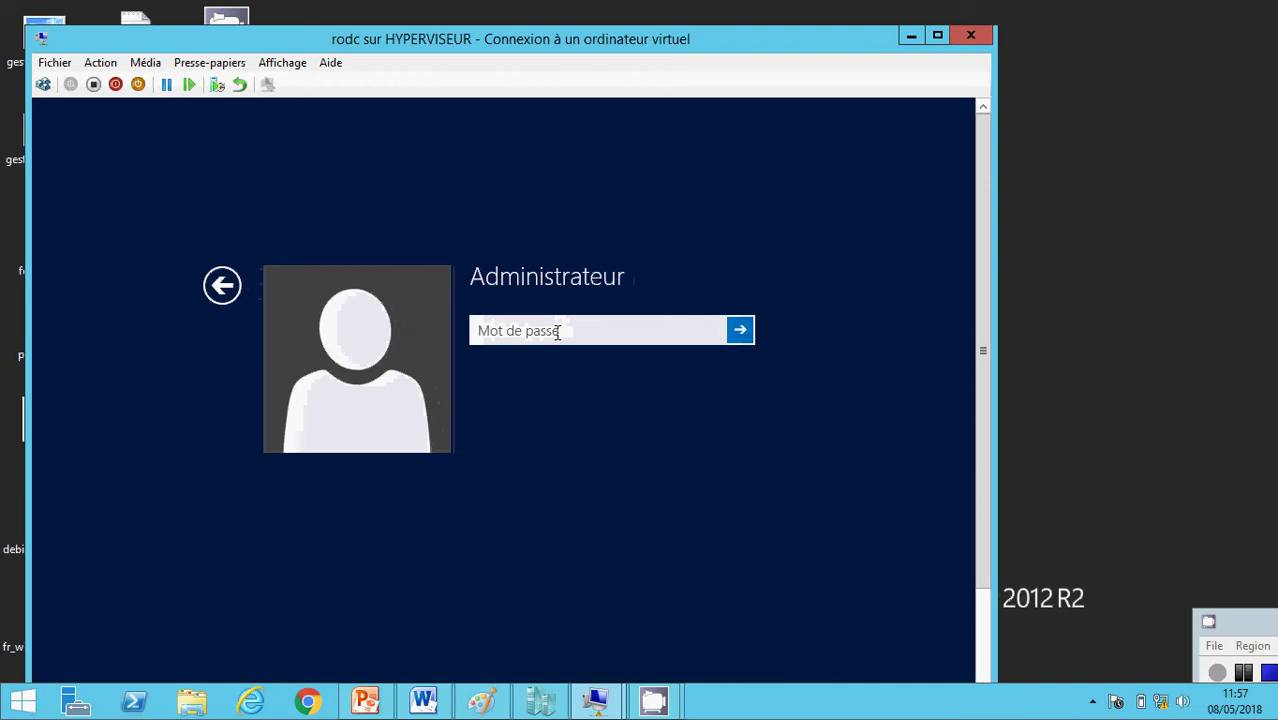
type("•••••")
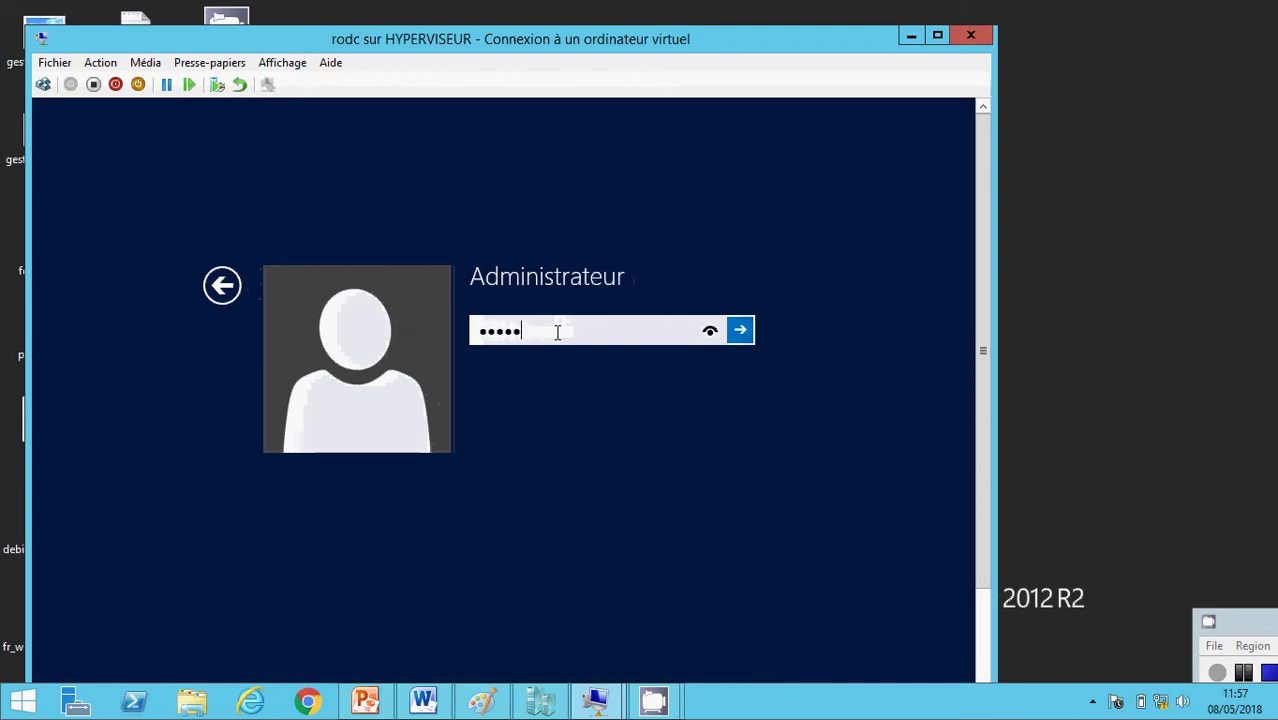
type("•••")
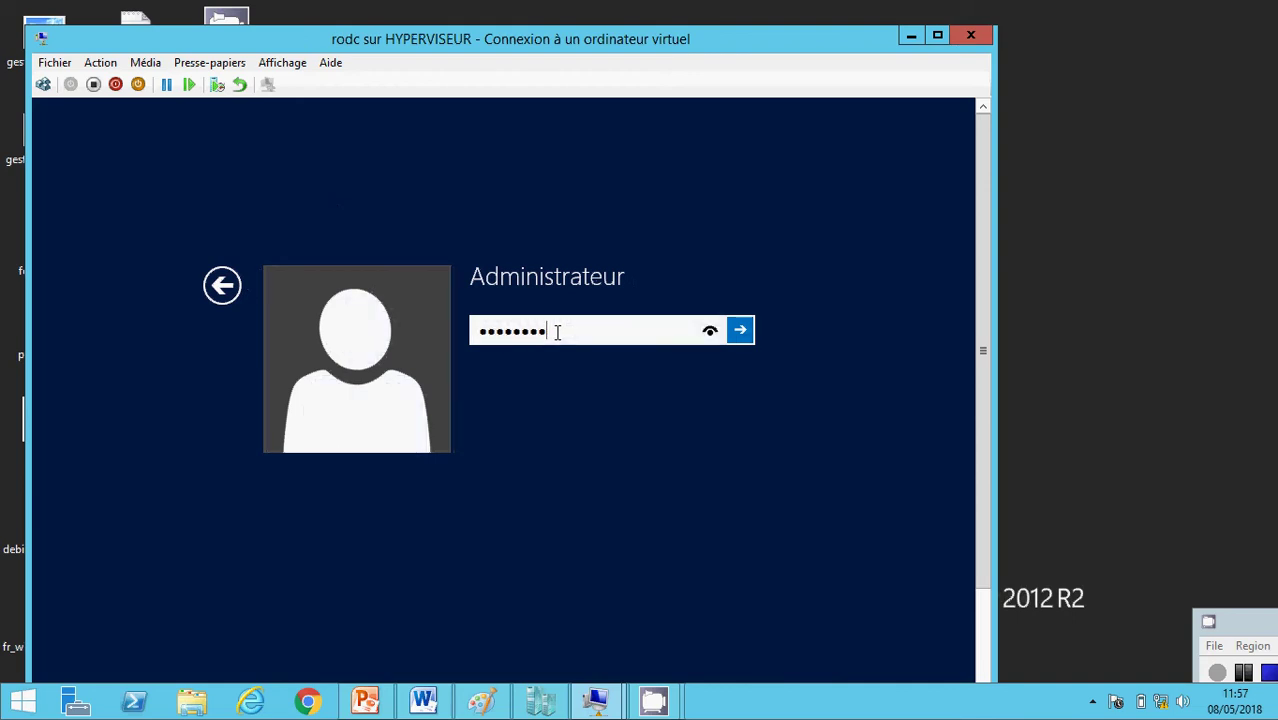
key("Return")
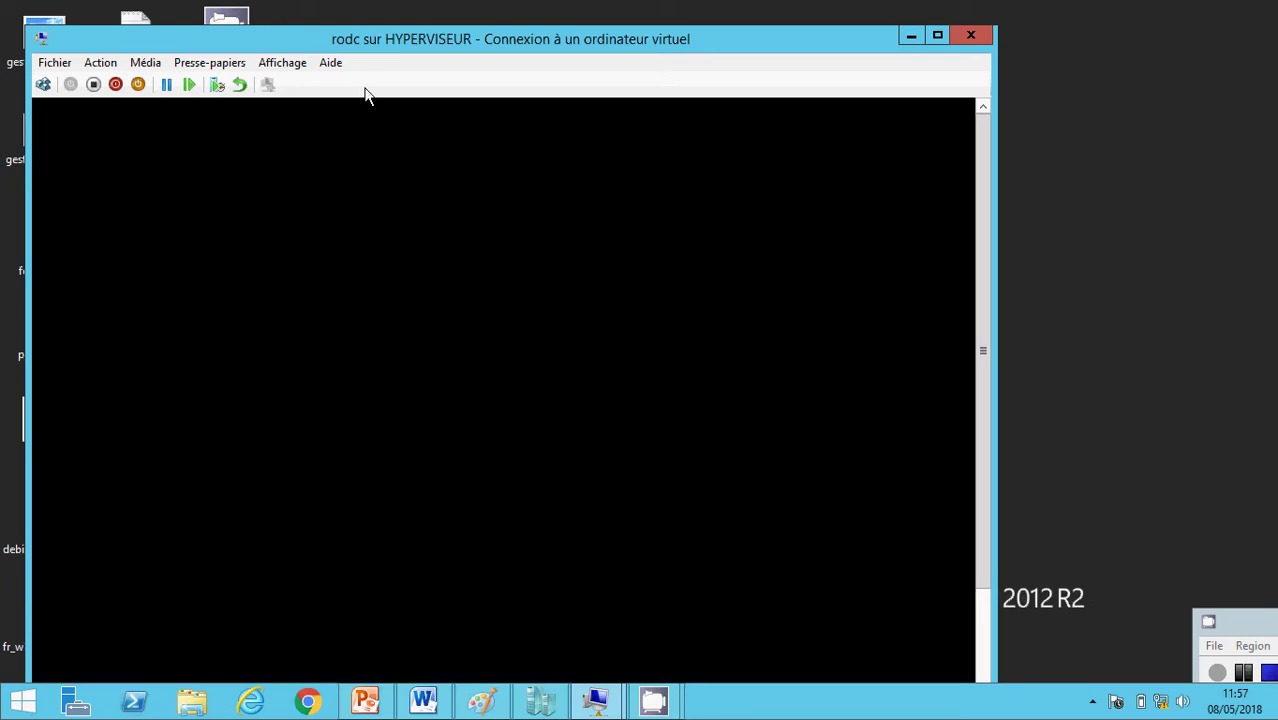
- Go full screen, cancel the Shutdown Event Tracker, and confirm Local Server shows name RODC
left_click(282, 62)
left_click(301, 84)
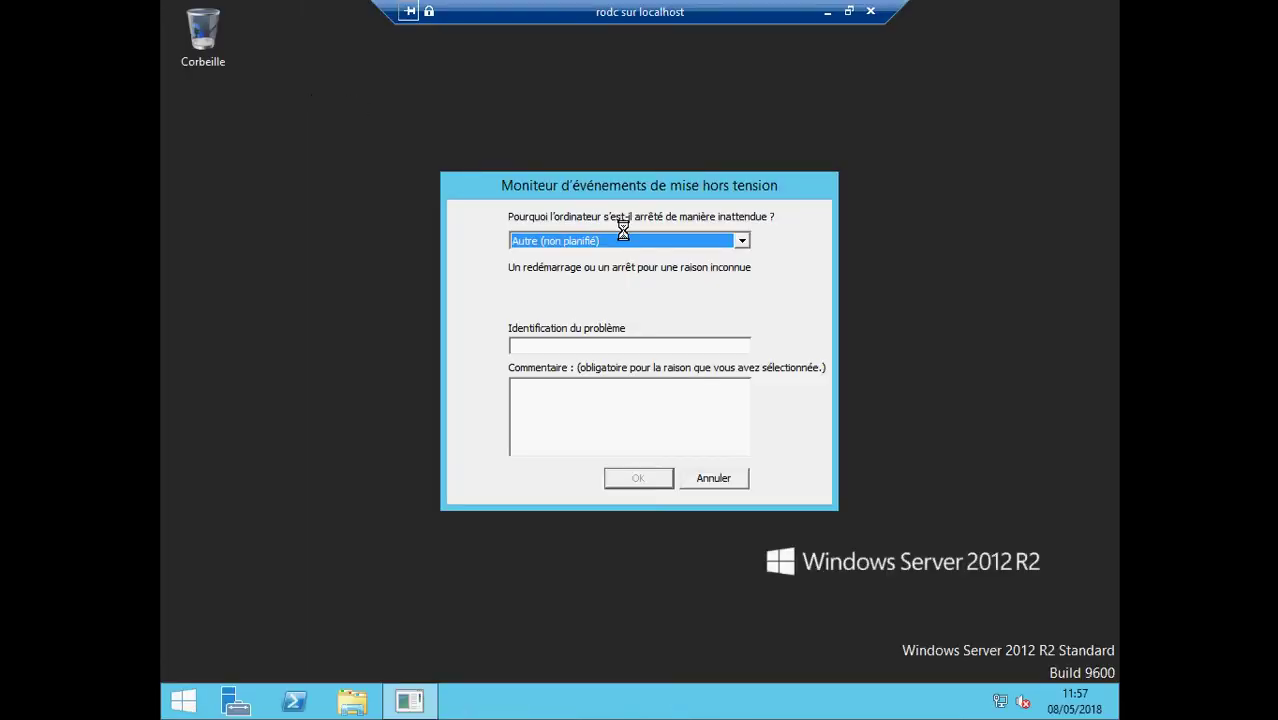
left_click(737, 479)
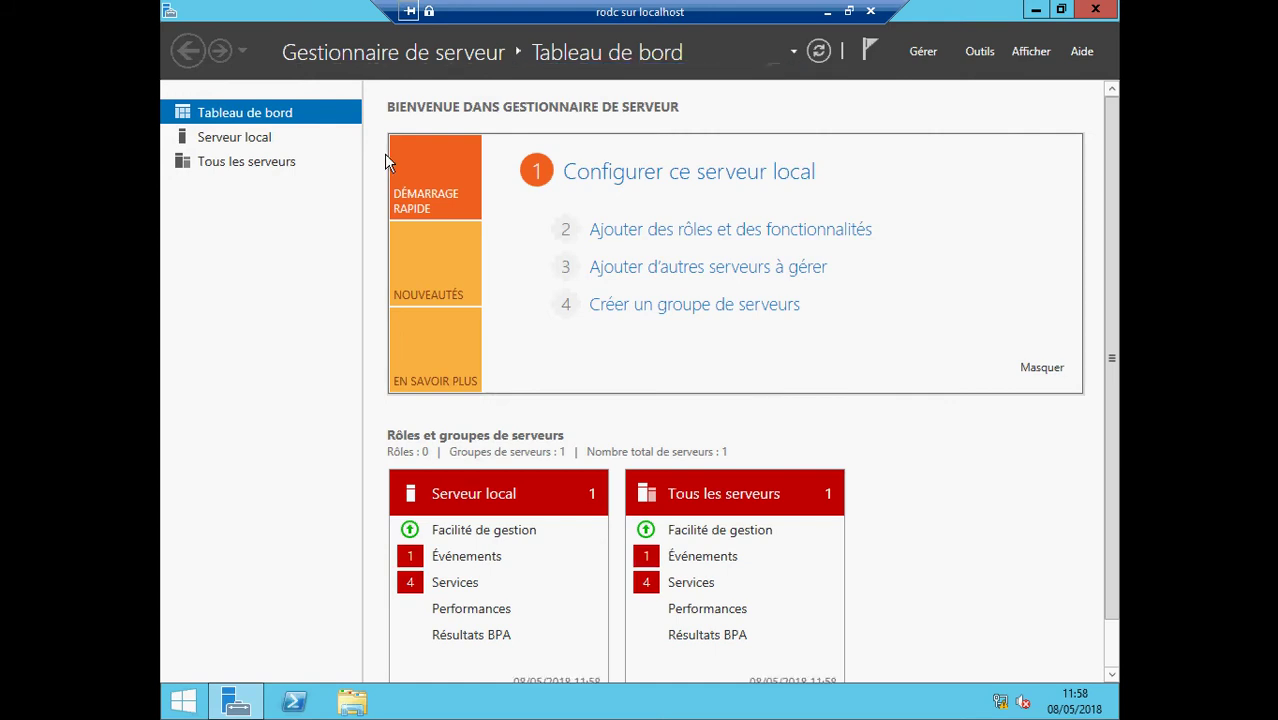
left_click(247, 144)
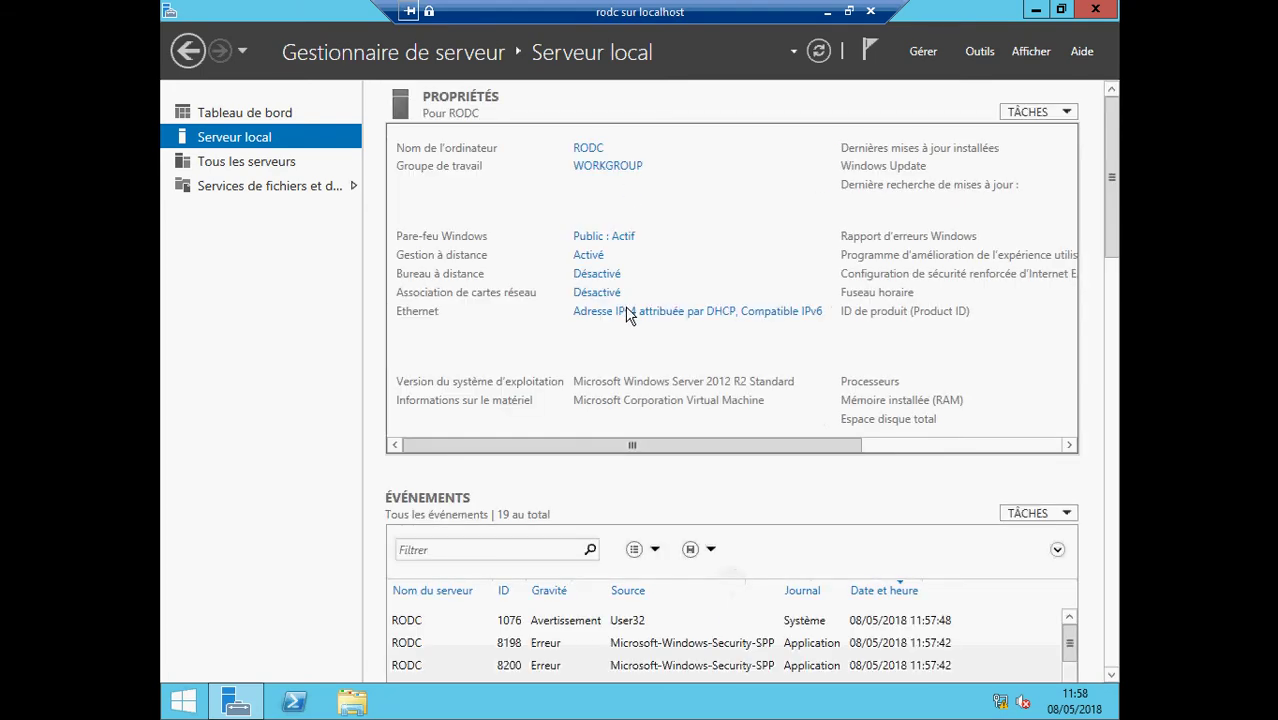
- Switch the Ethernet adapter's TCP/IPv4 settings to a manual IP address, then minimize the VM
left_click(632, 318)
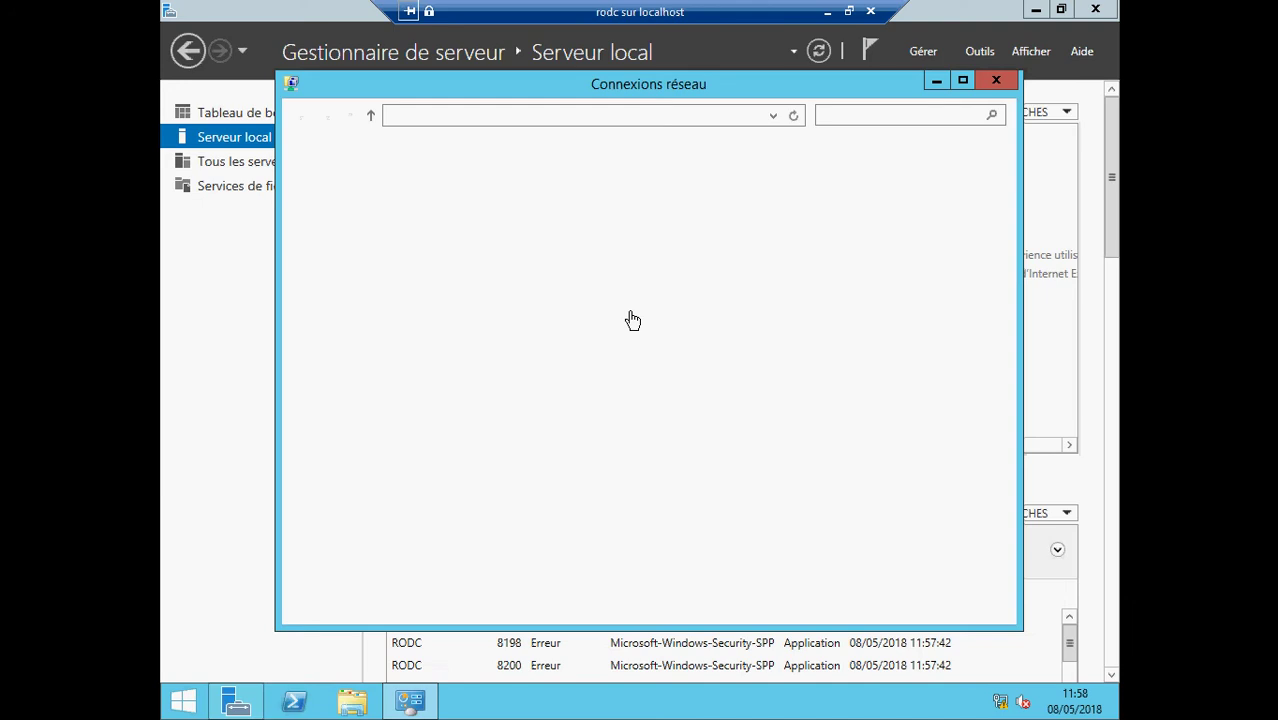
right_click(402, 189)
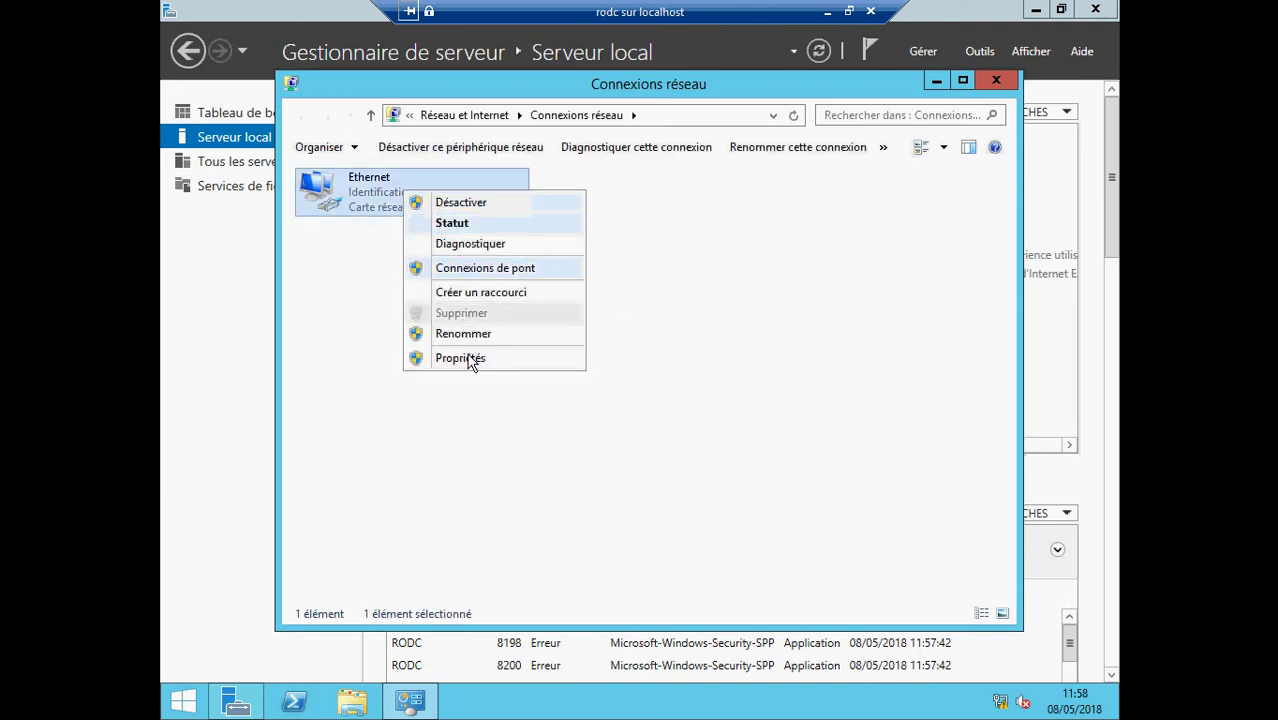
left_click(465, 358)
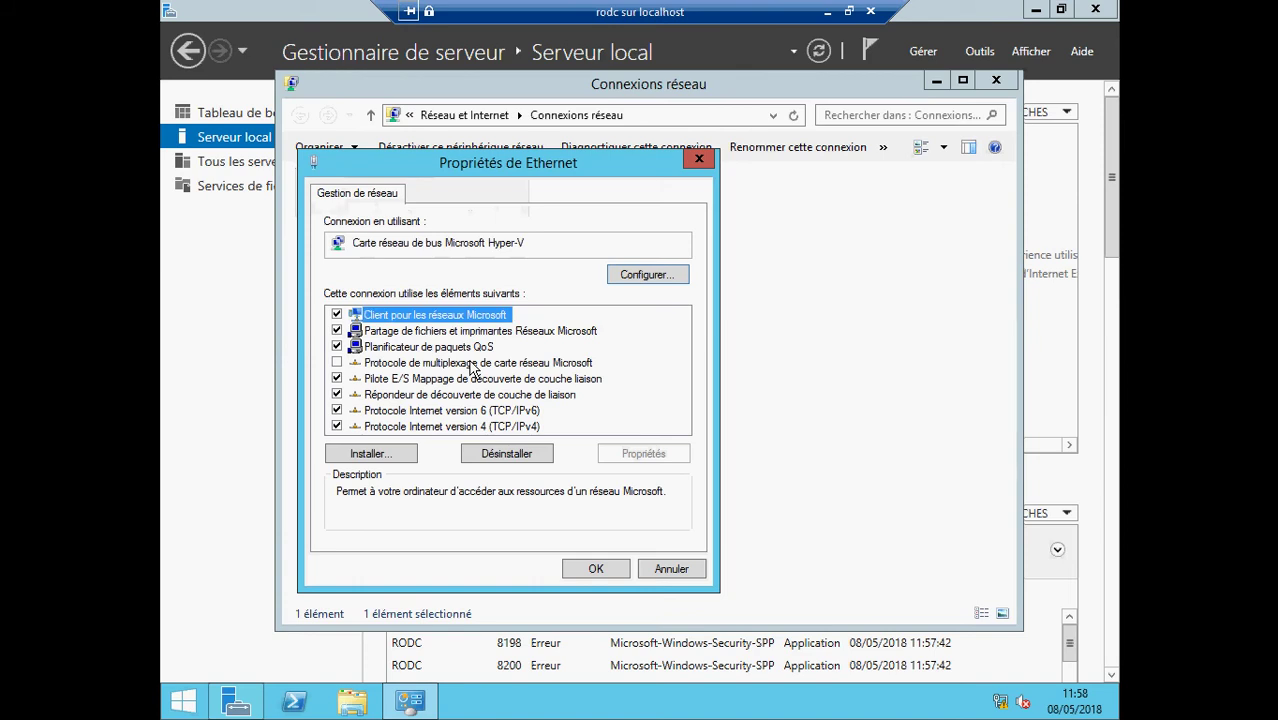
left_click(473, 426)
double_click(476, 428)
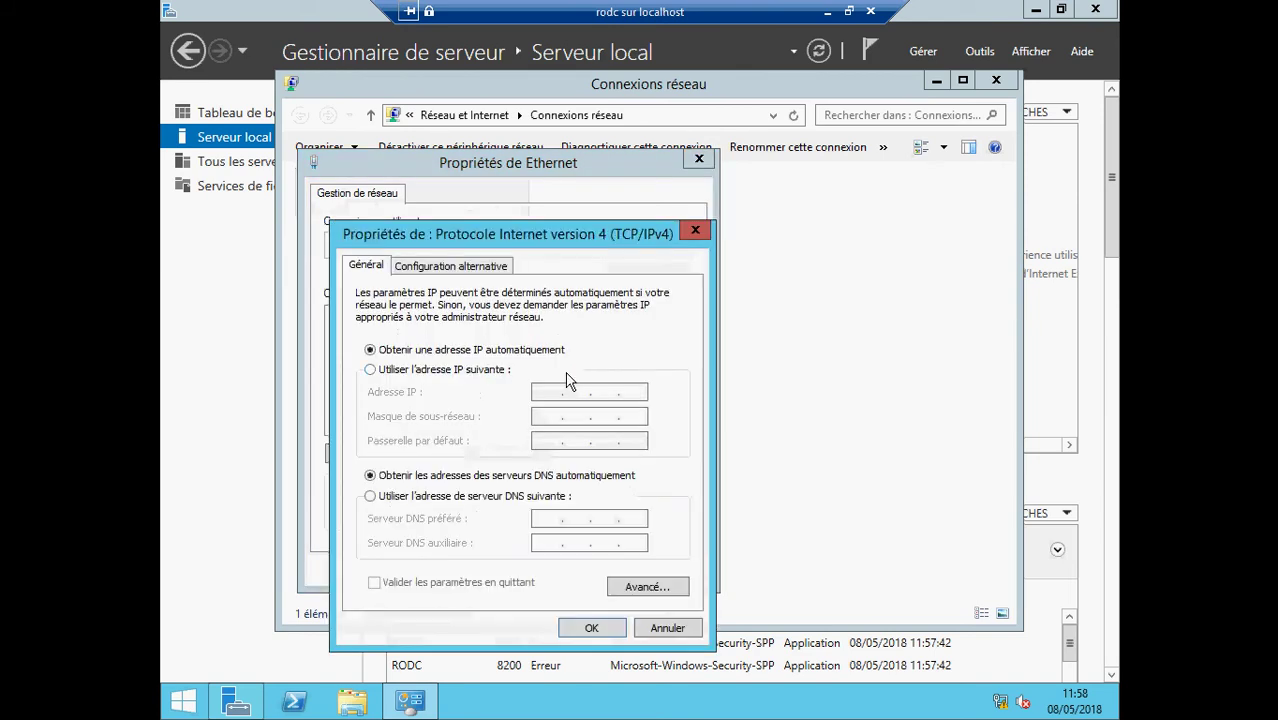
left_click(434, 370)
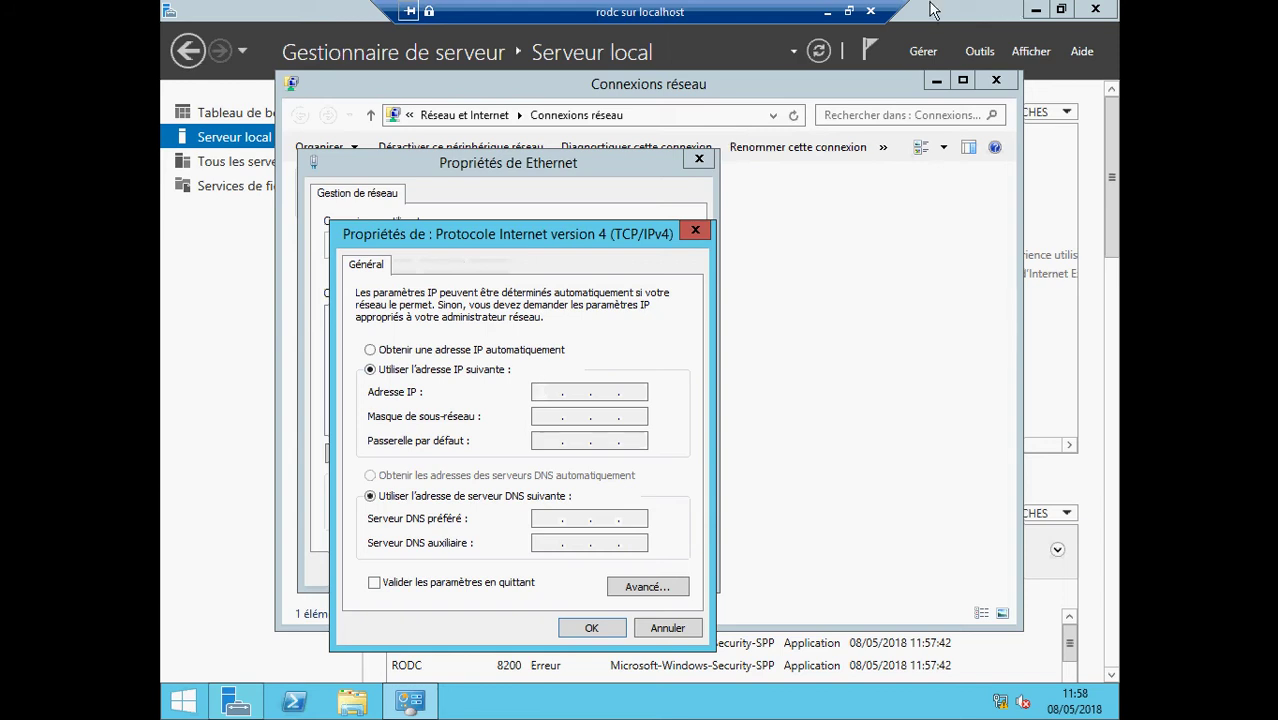
left_click(826, 12)
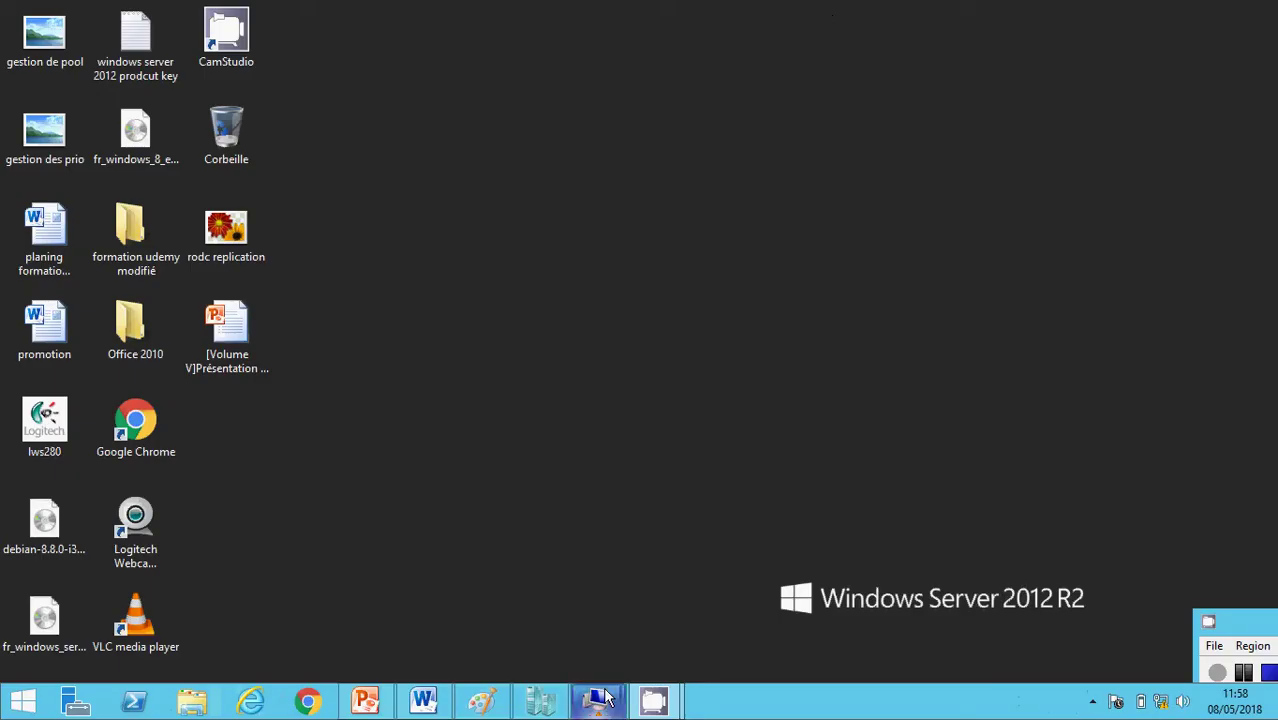
left_click(482, 702)
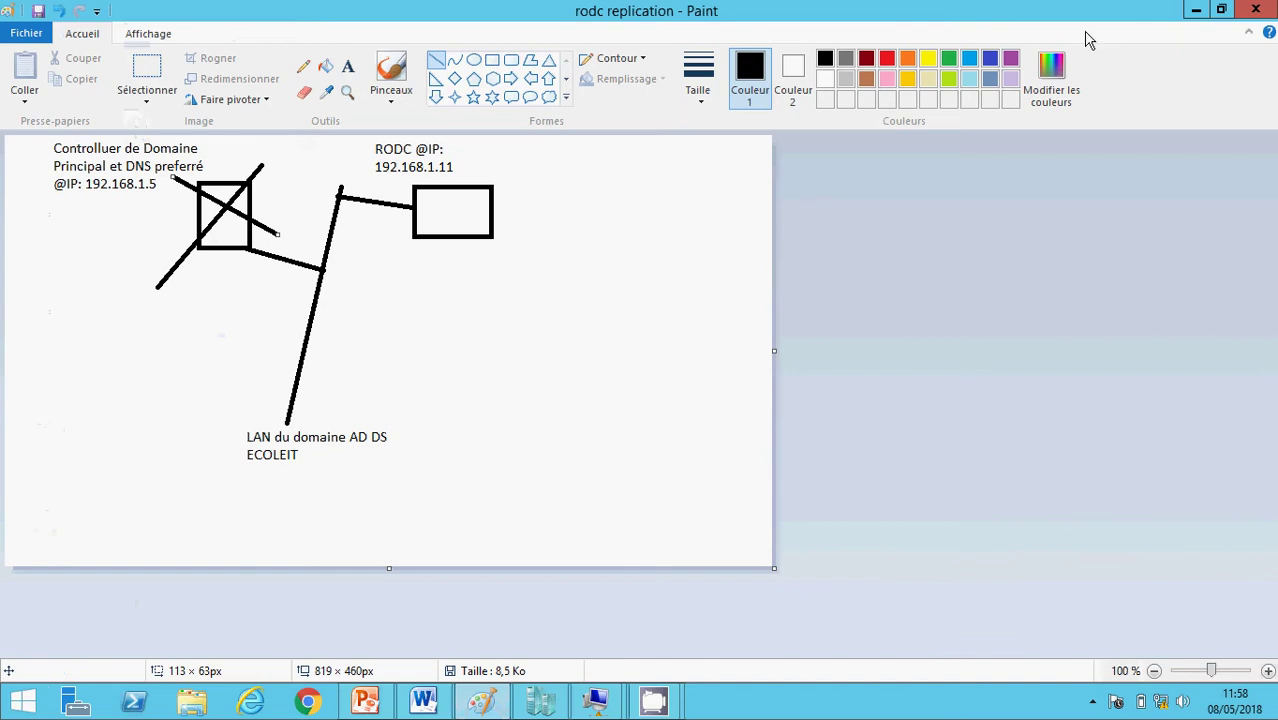
left_click(1194, 16)
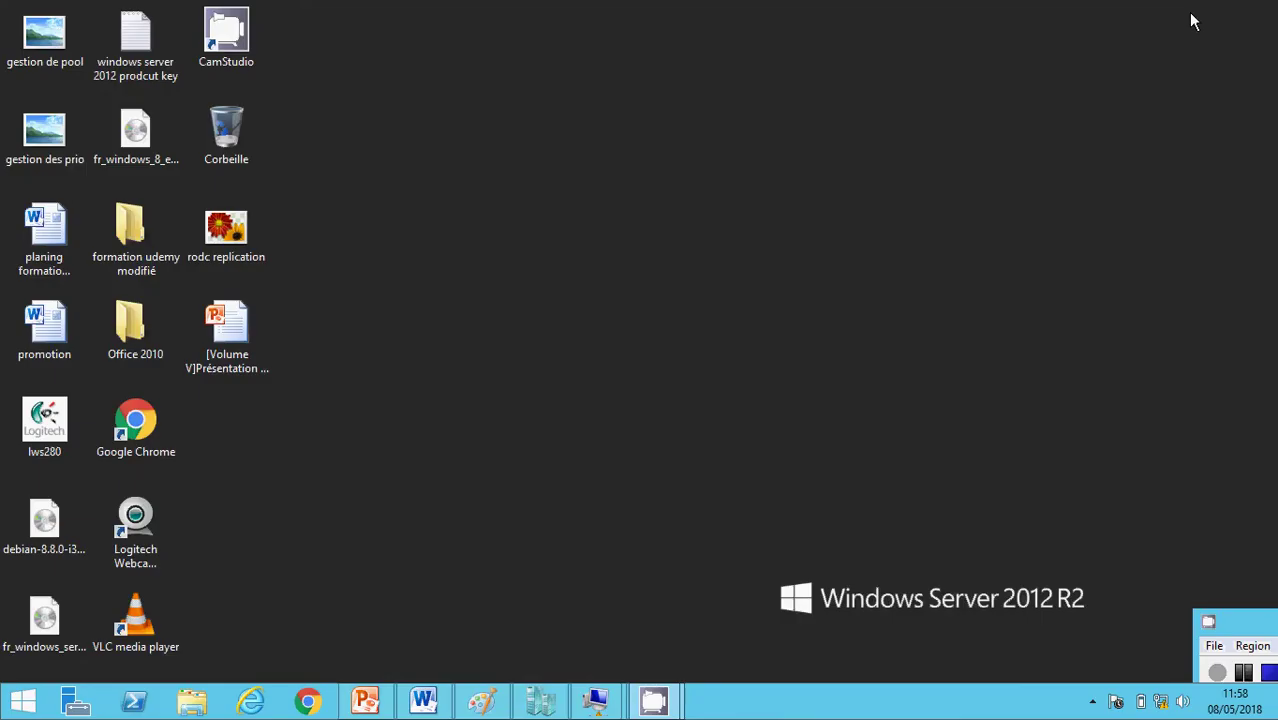
left_click(596, 700)
left_click(513, 621)
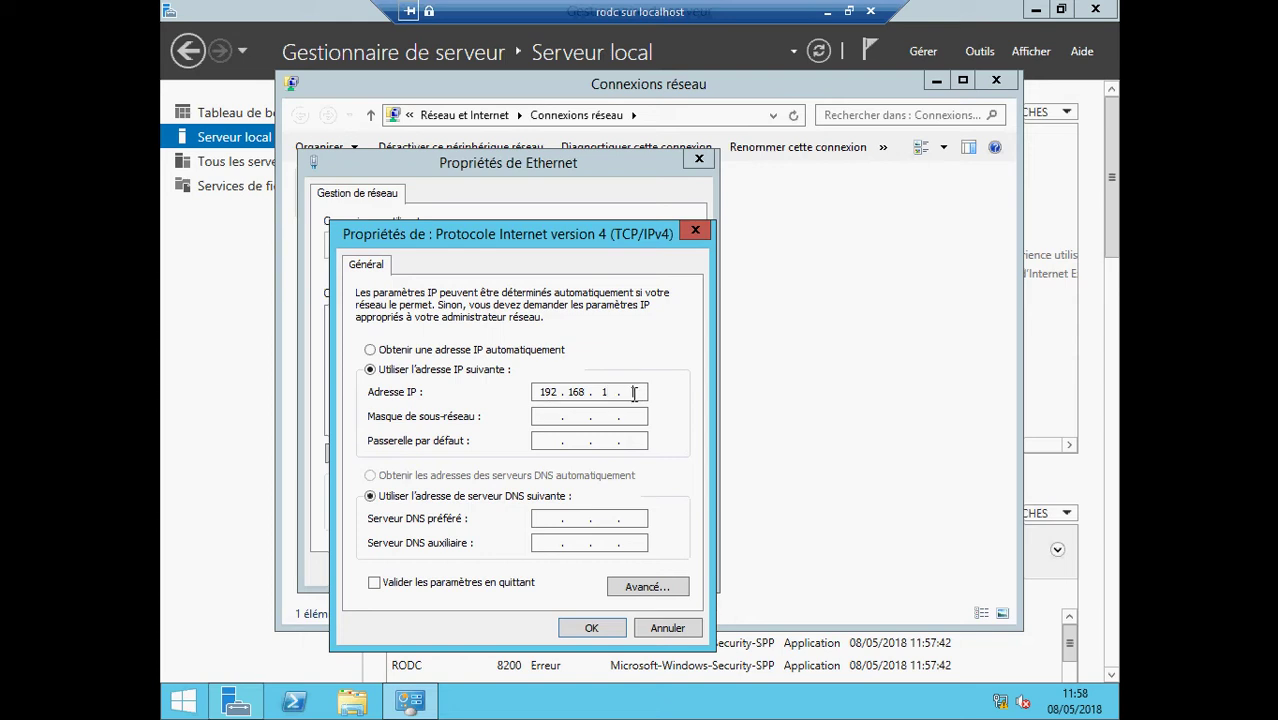
- Give RODC static IPv4 192.168.1.11 with mask 255.255.255.0, save it, and close the network windows
type("10")
left_click(589, 418)
left_click(606, 630)
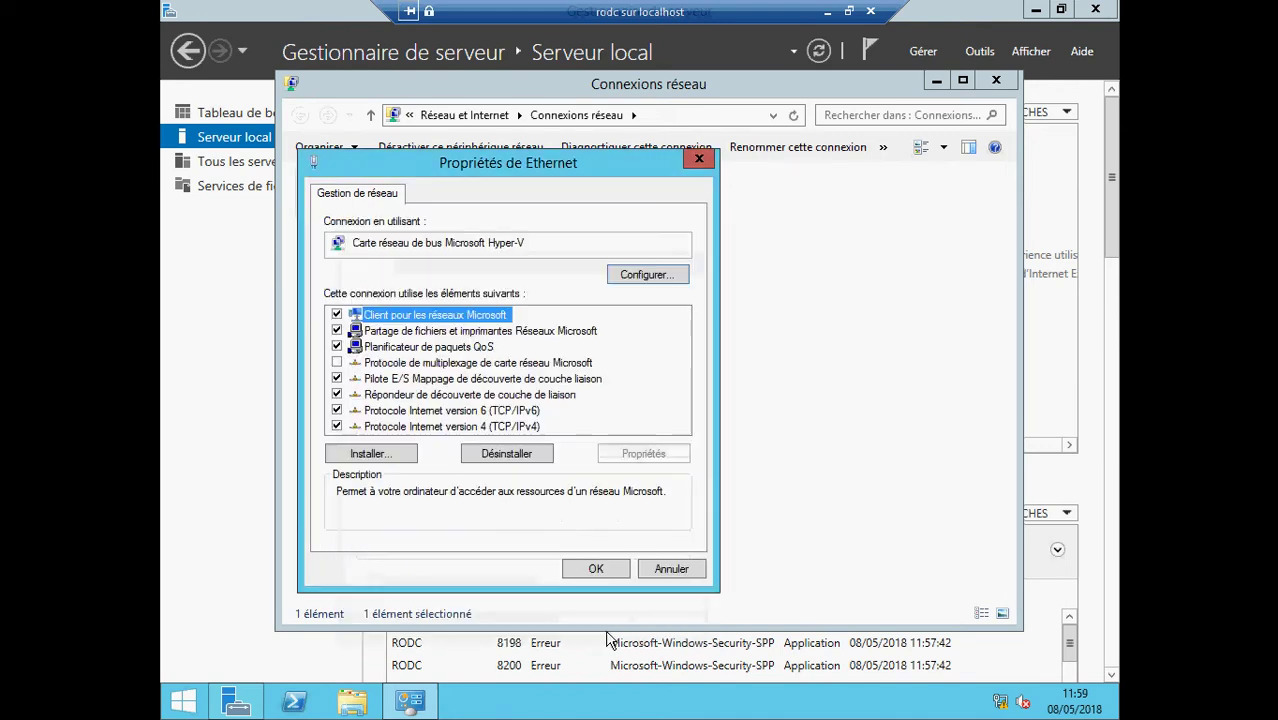
left_click(596, 569)
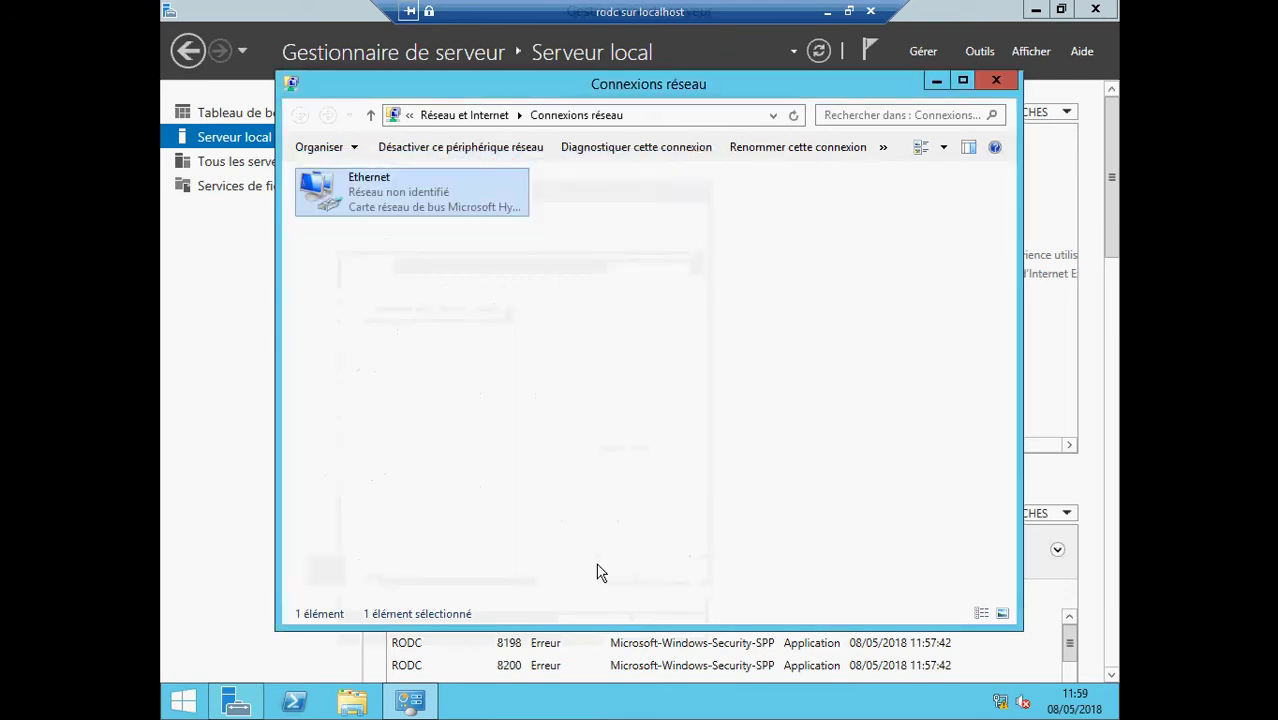
left_click(999, 86)
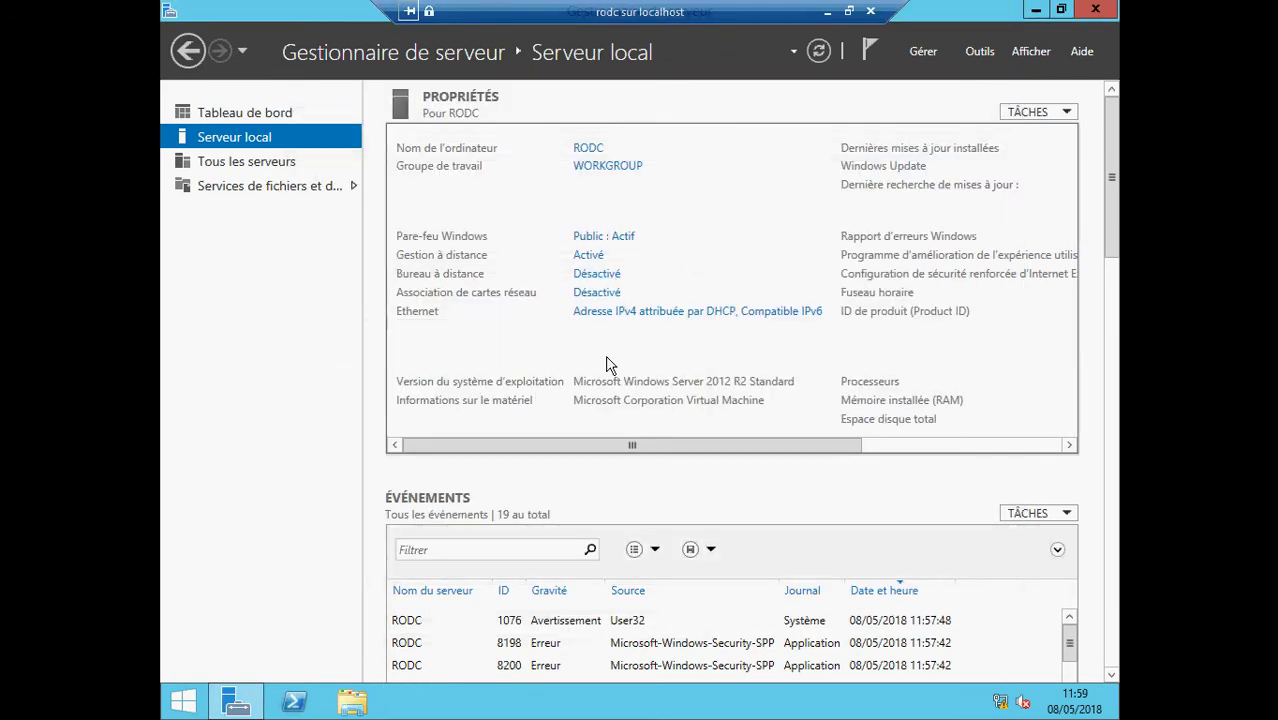
- Refresh the Local Server view and launch the Add Roles and Features wizard
left_click(819, 51)
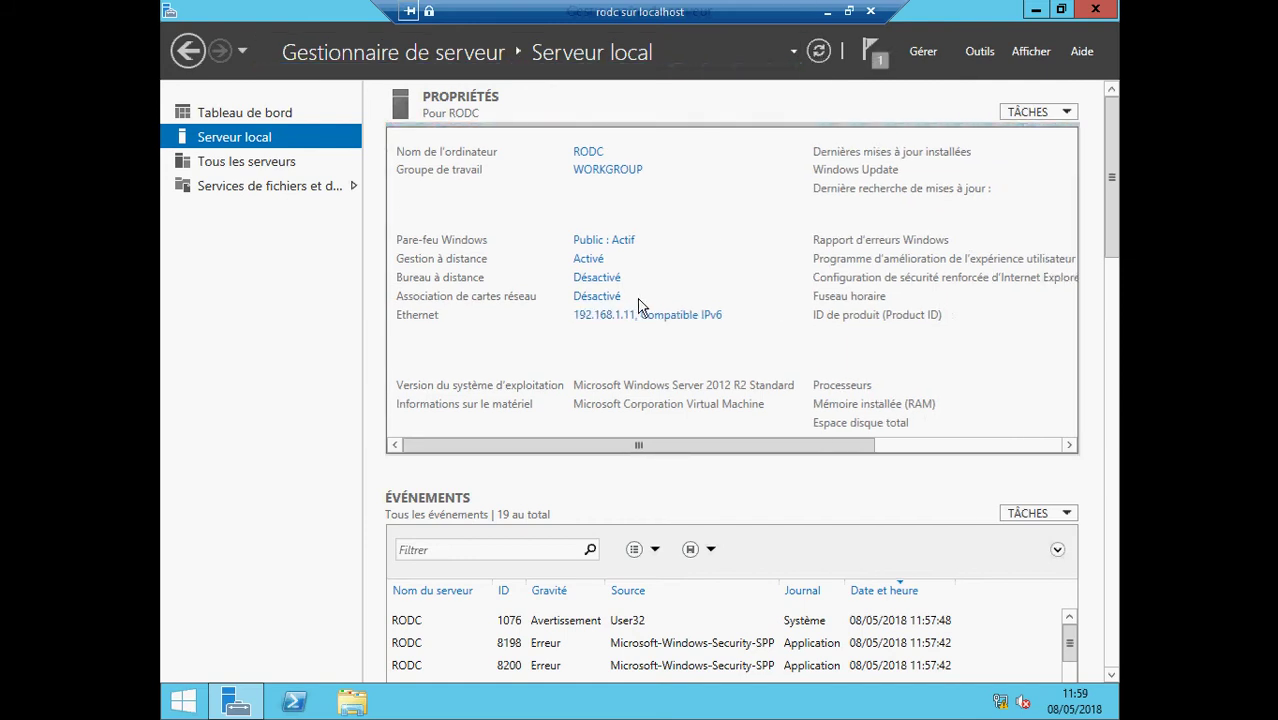
left_click(929, 53)
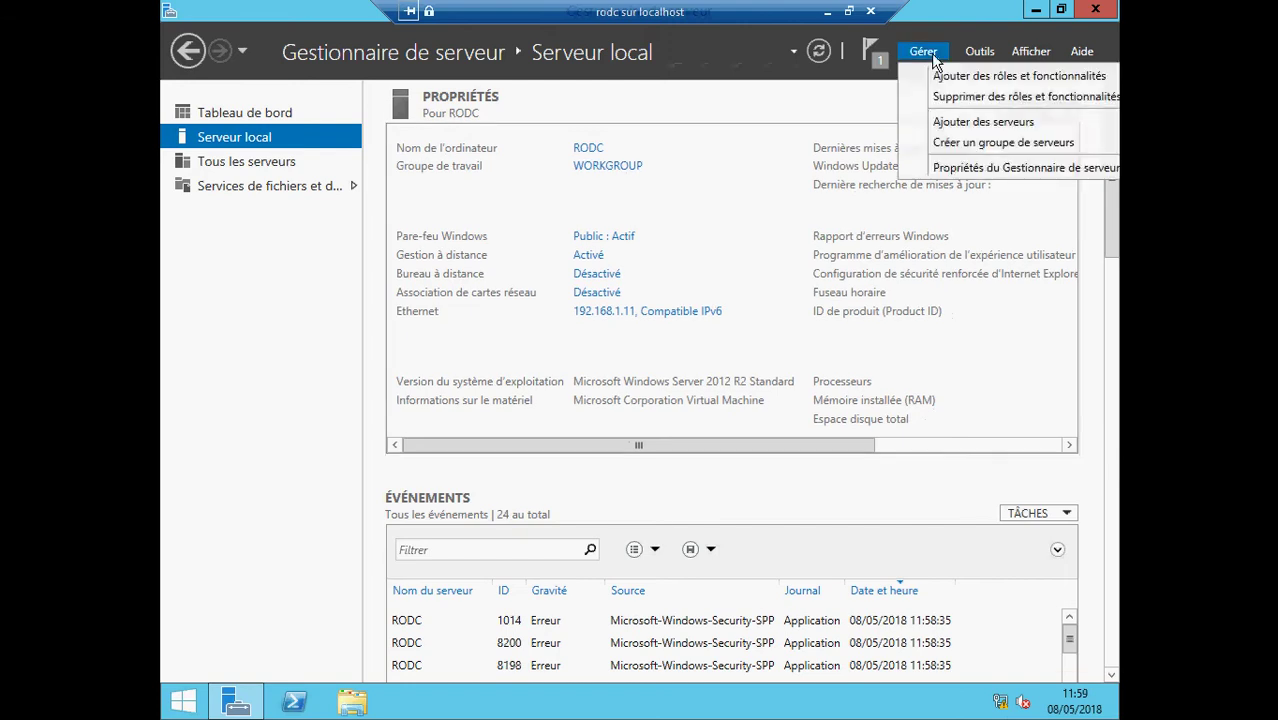
left_click(932, 121)
left_click(938, 105)
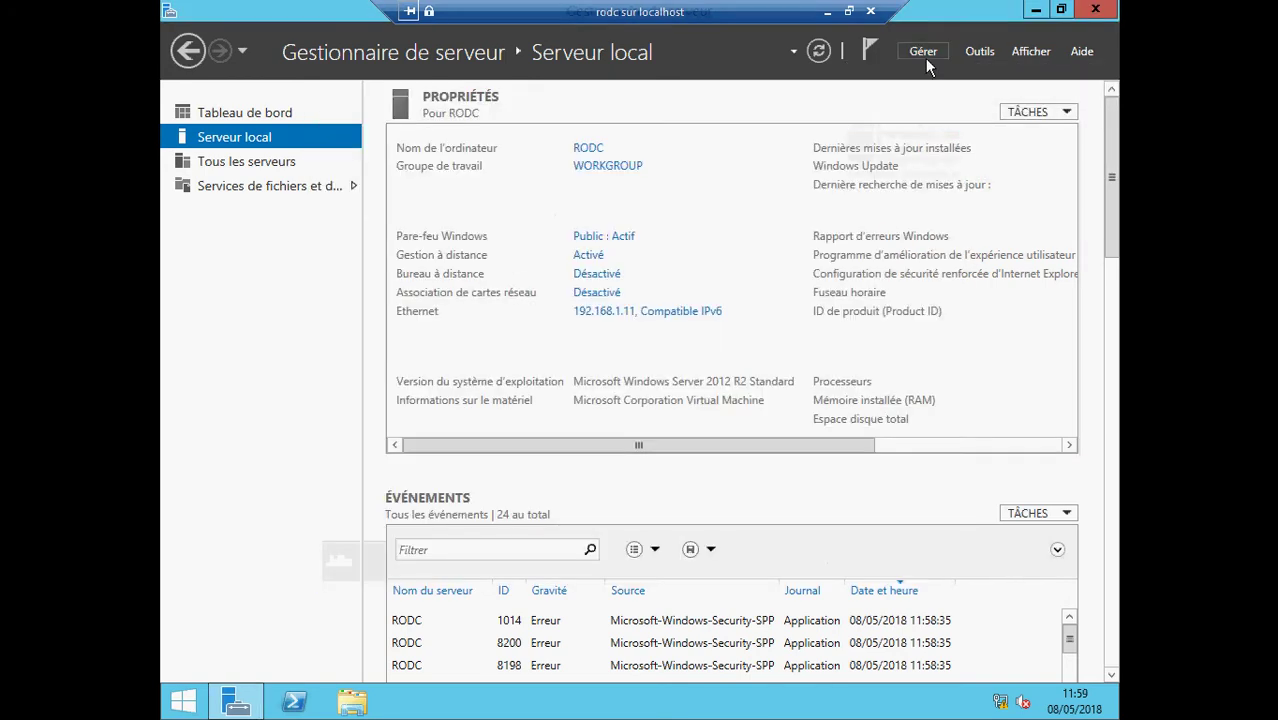
left_click(925, 60)
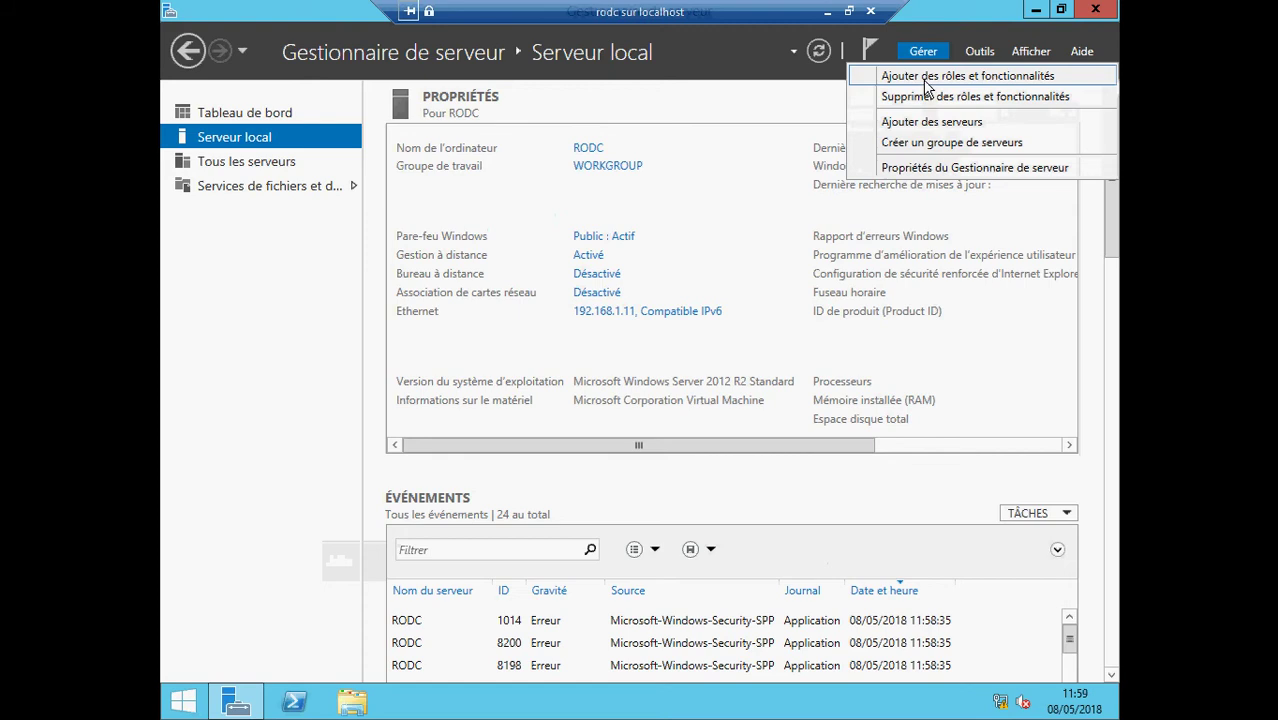
left_click(927, 80)
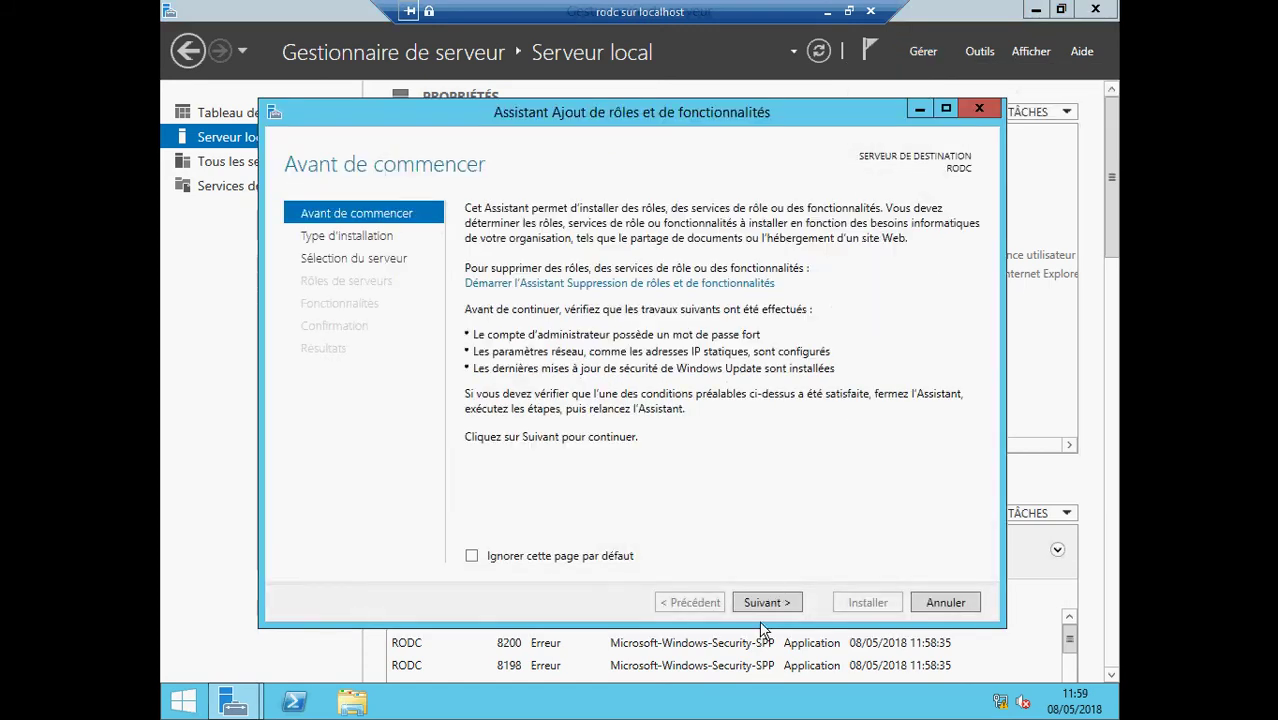
- Advance to server roles and select Services AD DS with its required management features
left_click(765, 607)
left_click(765, 604)
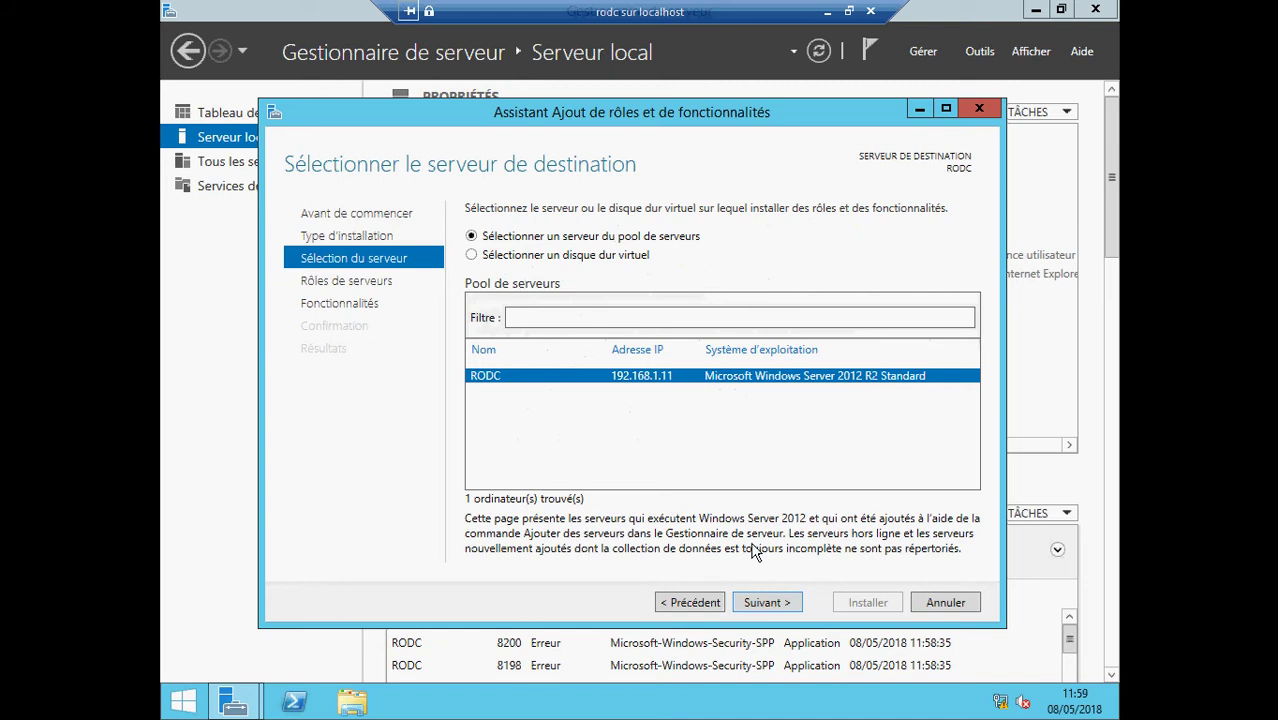
left_click(772, 605)
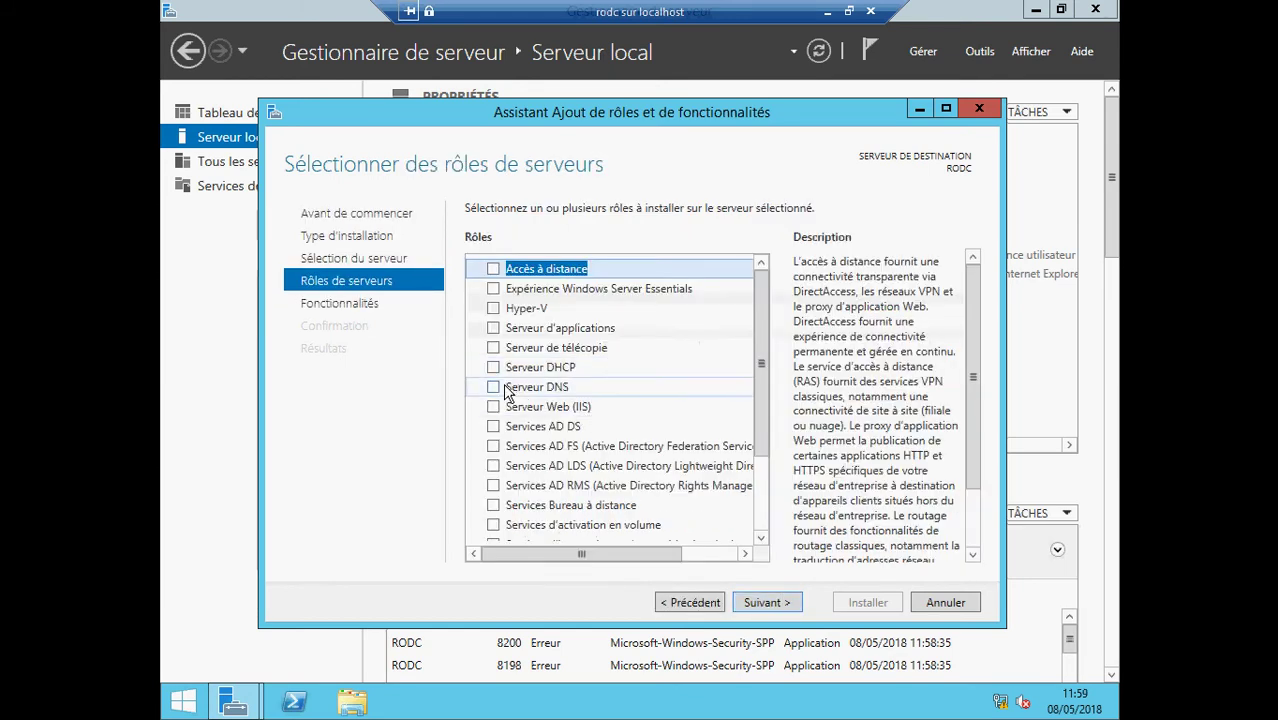
left_click(495, 427)
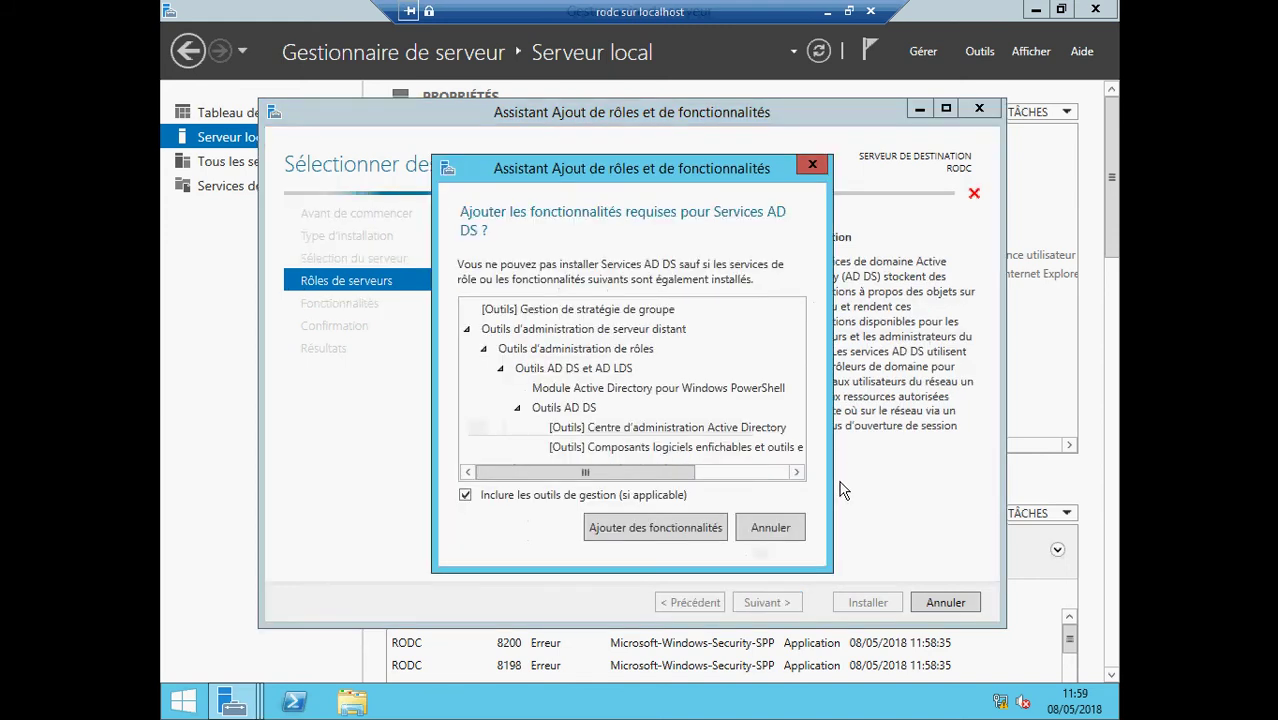
left_click(667, 536)
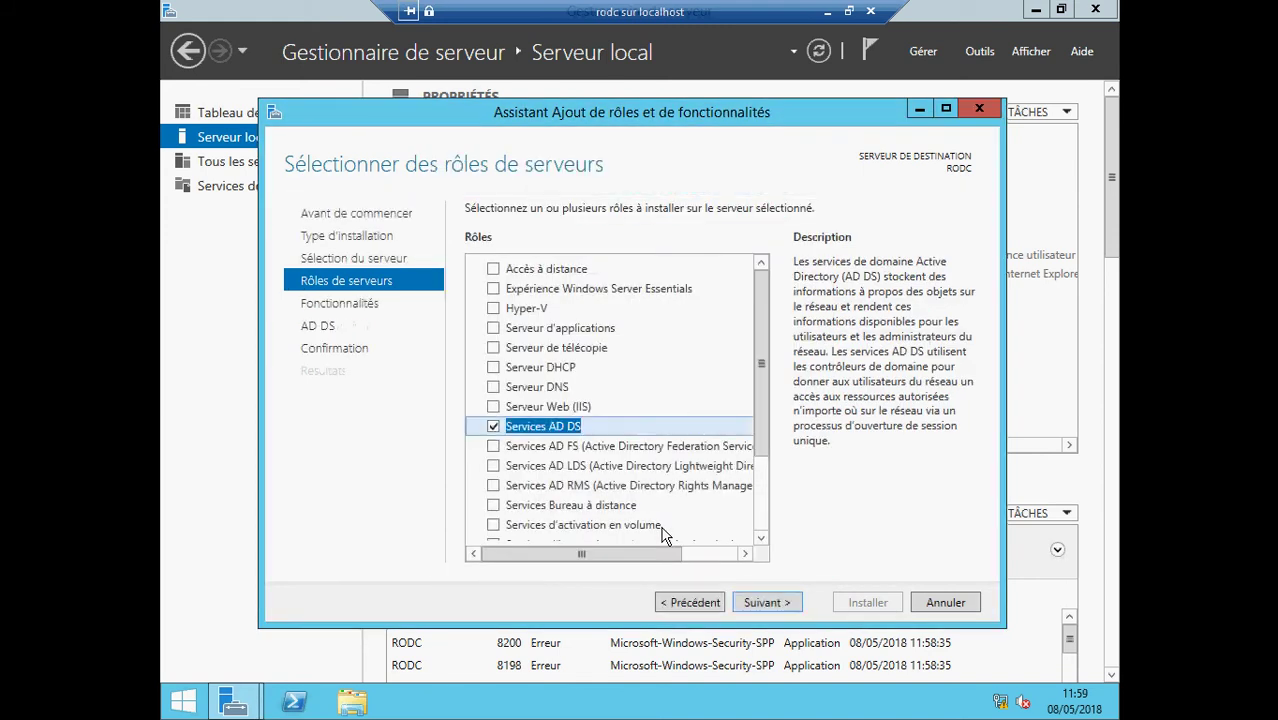
- Continue to the confirmation page and allow automatic restart if required
left_click(766, 603)
left_click(766, 603)
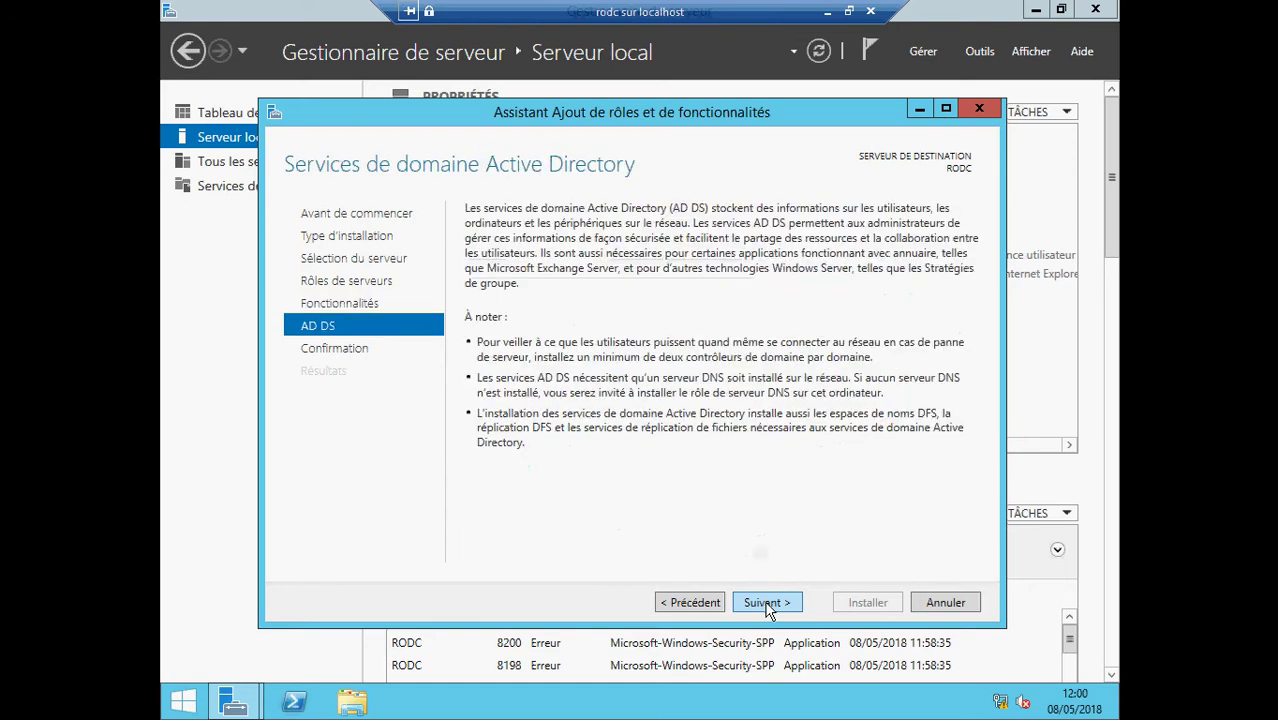
left_click(766, 603)
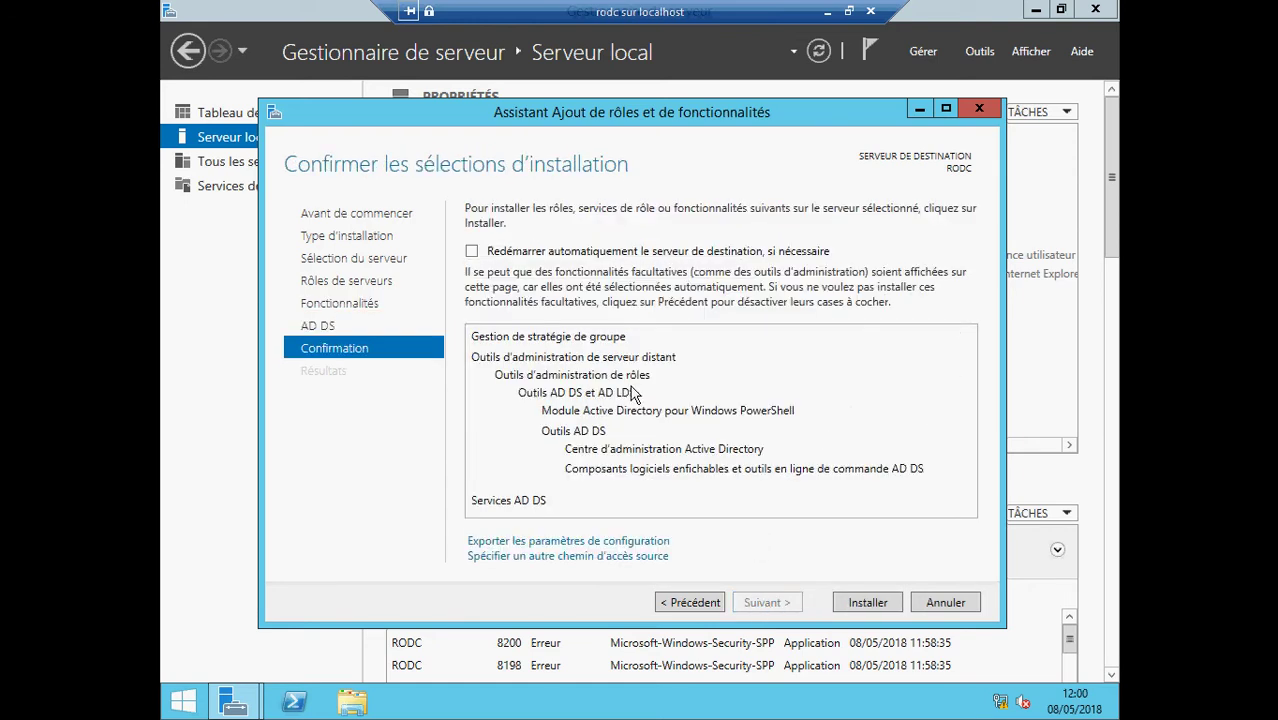
left_click(476, 253)
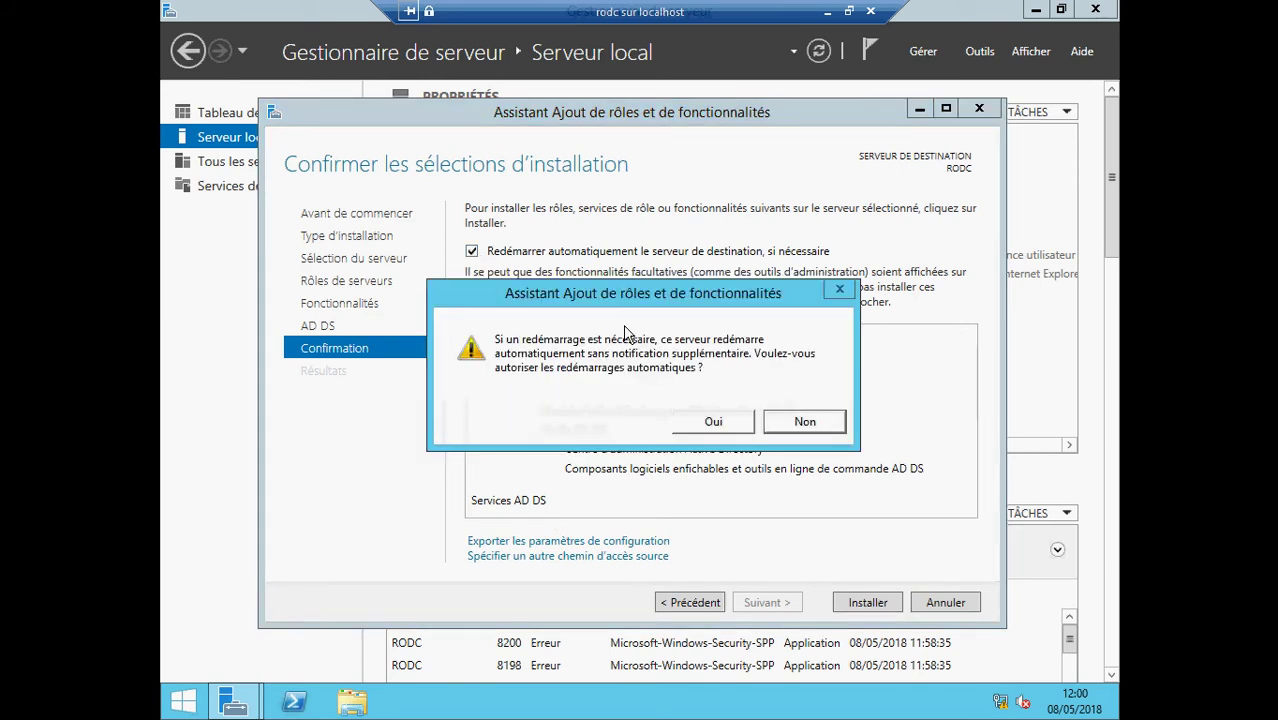
left_click(713, 421)
- Install the AD DS role, then launch promotion of this server to domain controller
left_click(884, 608)
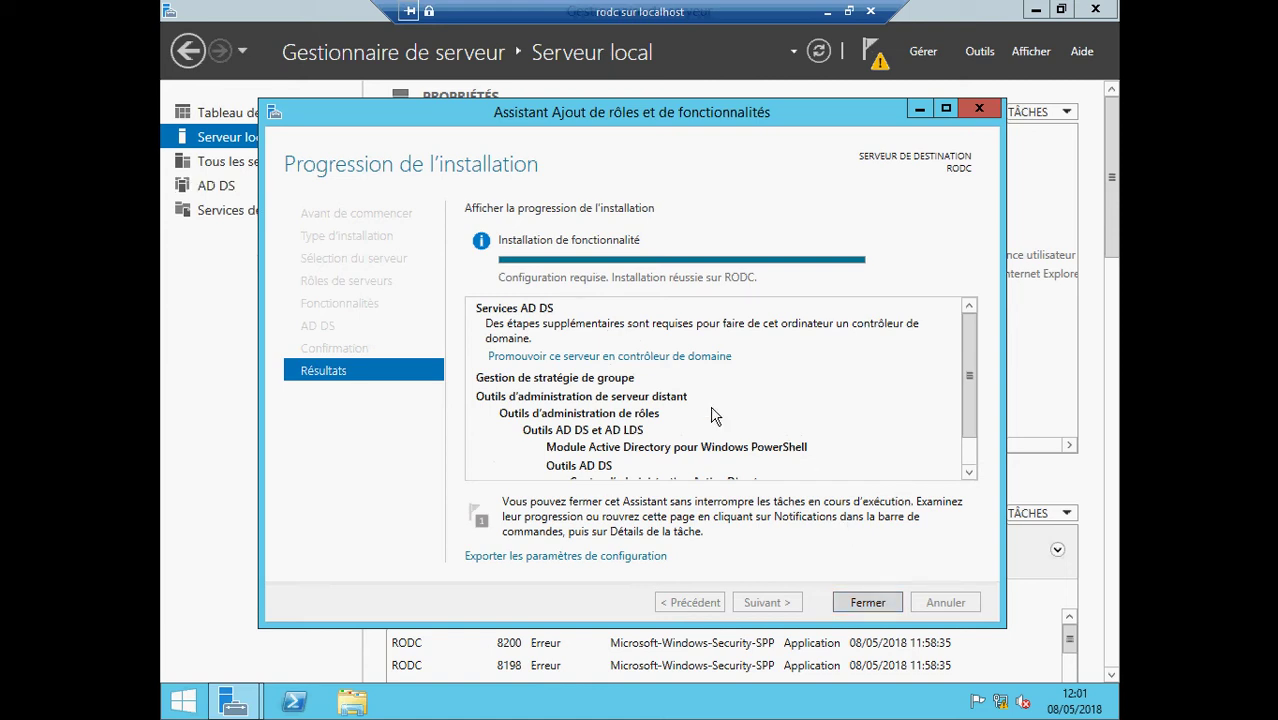
left_click(579, 358)
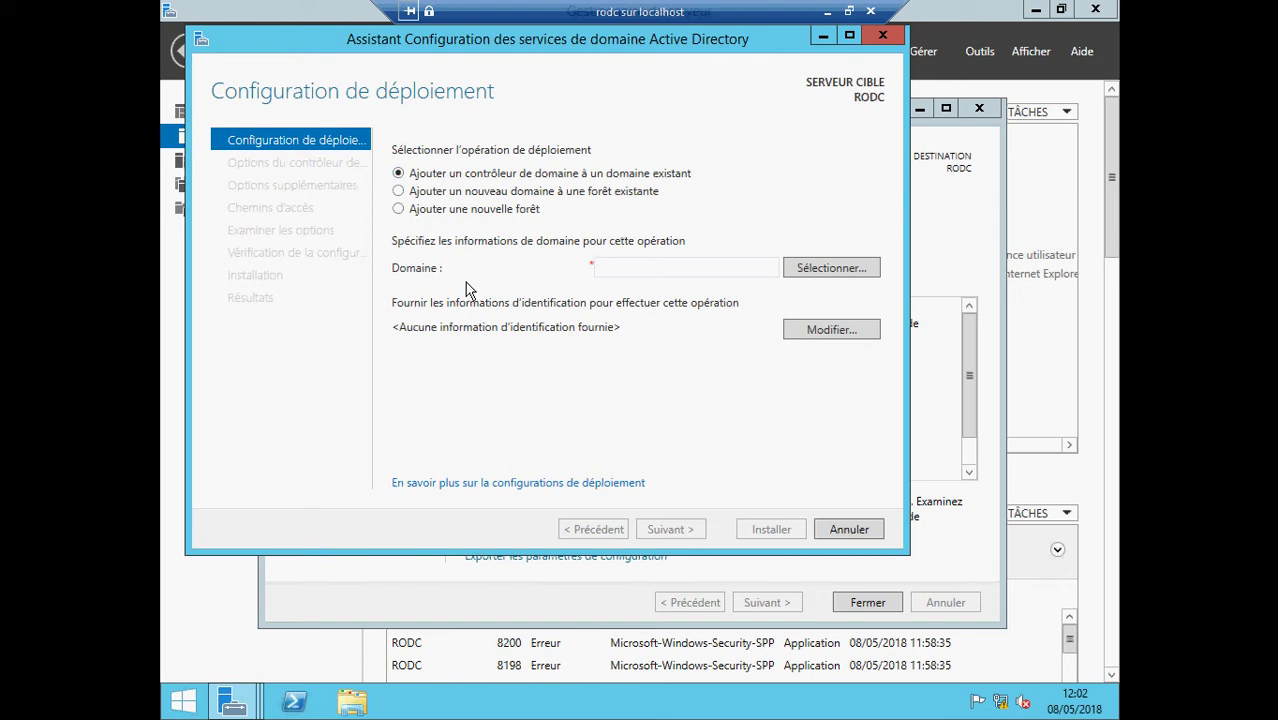
- Supply ecoleit\administrateur and its password for selecting the existing domain
left_click(812, 270)
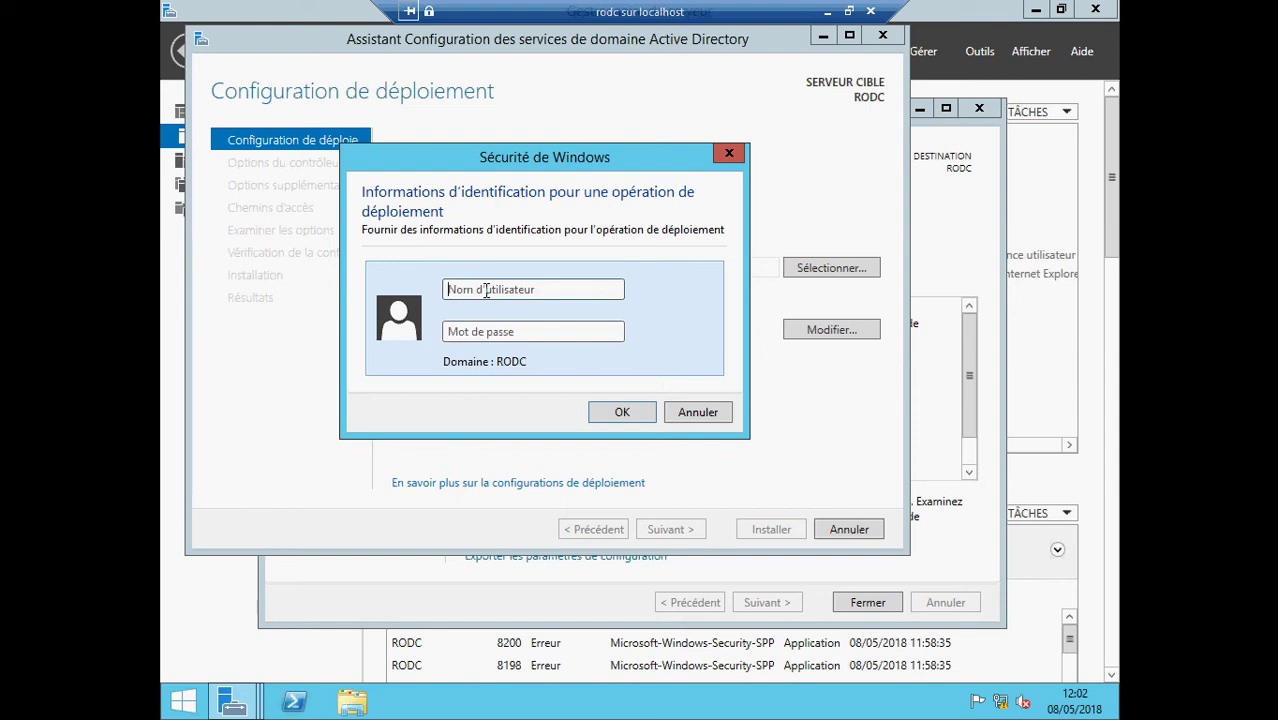
type("ecoleit\\")
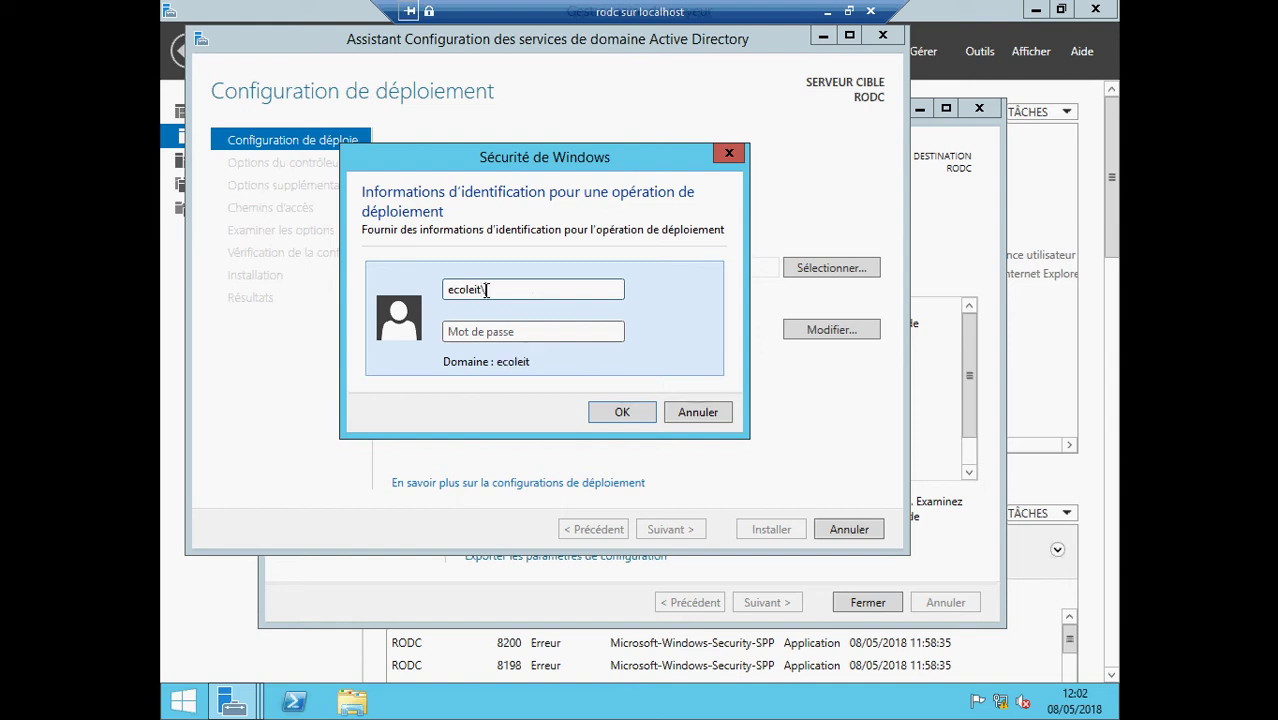
type("administrateur")
left_click(478, 331)
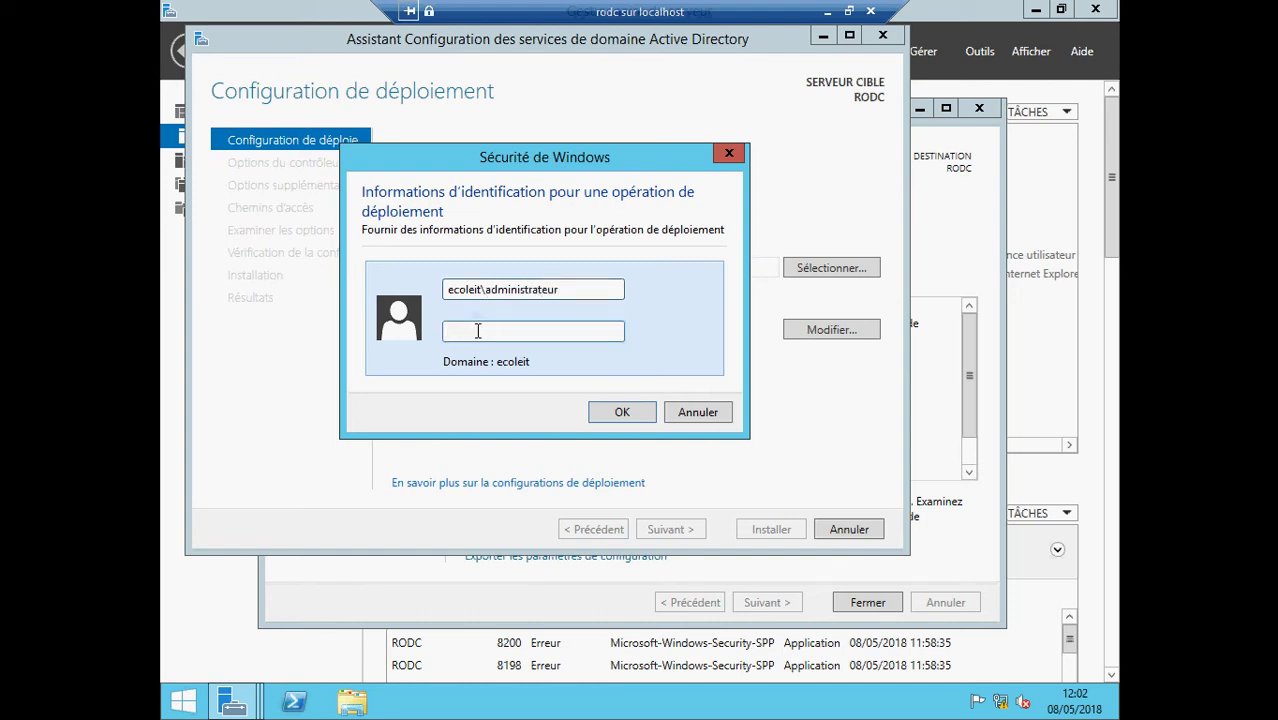
type("P")
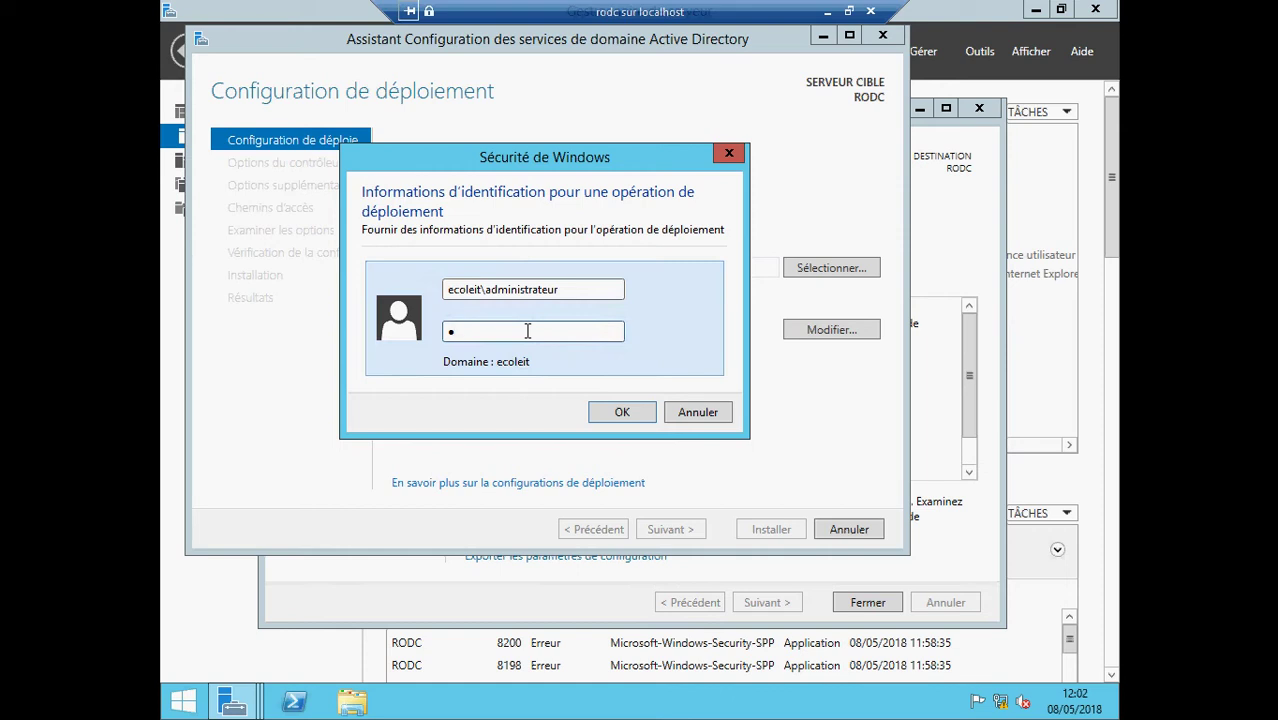
key("BackSpace")
type("•••••••••")
- Submit the domain credentials and dismiss the 'server not operational' contact error
left_click(600, 413)
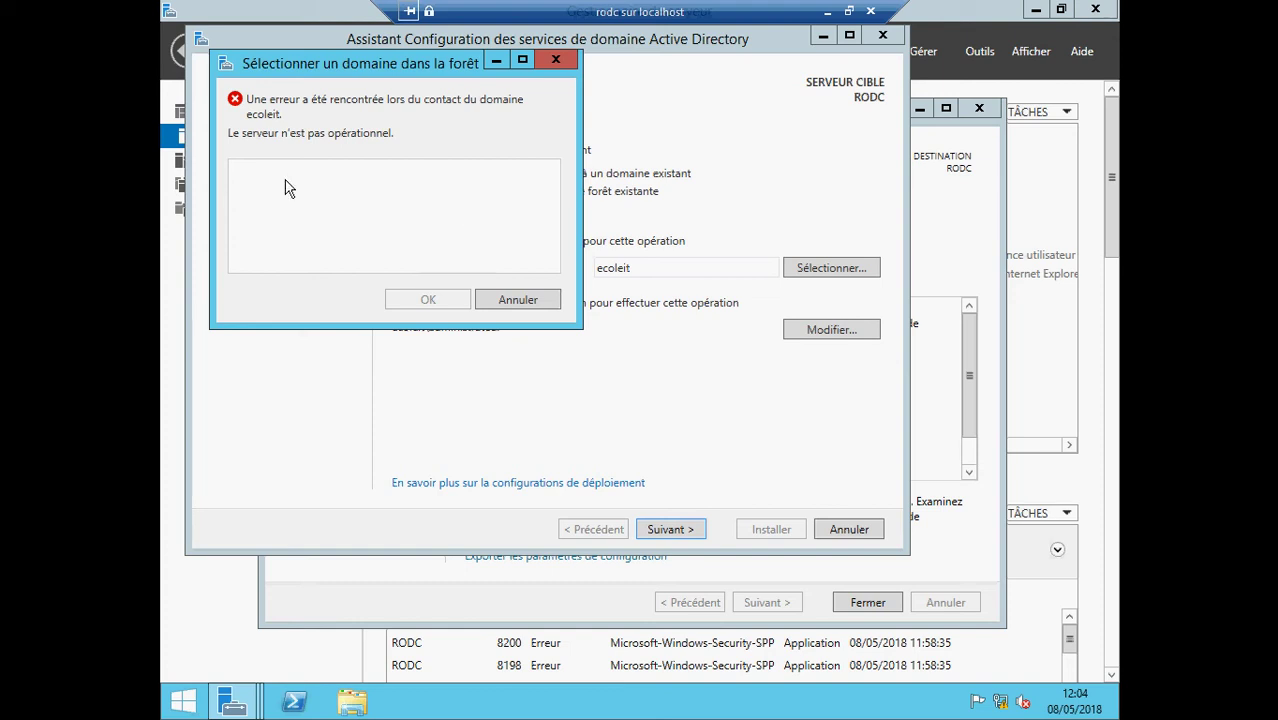
left_click(556, 60)
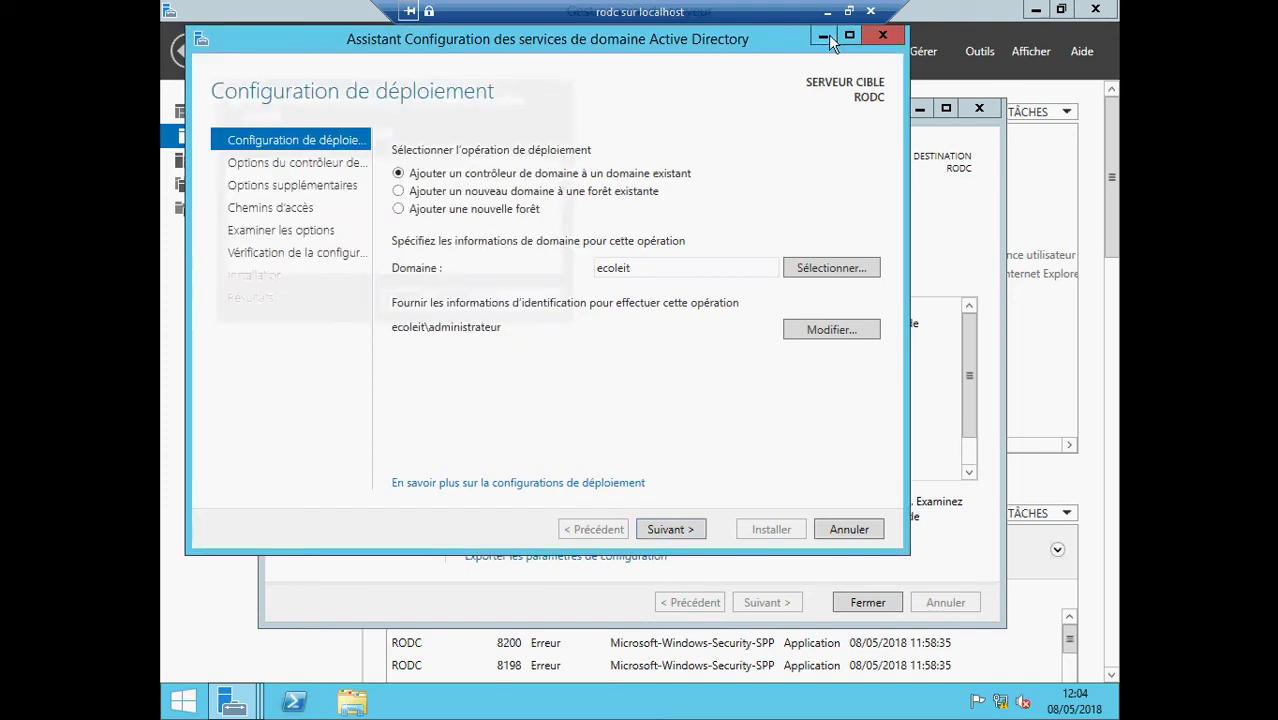
- Set both wizards aside and open the Ethernet adapter's IPv4 properties
left_click(882, 35)
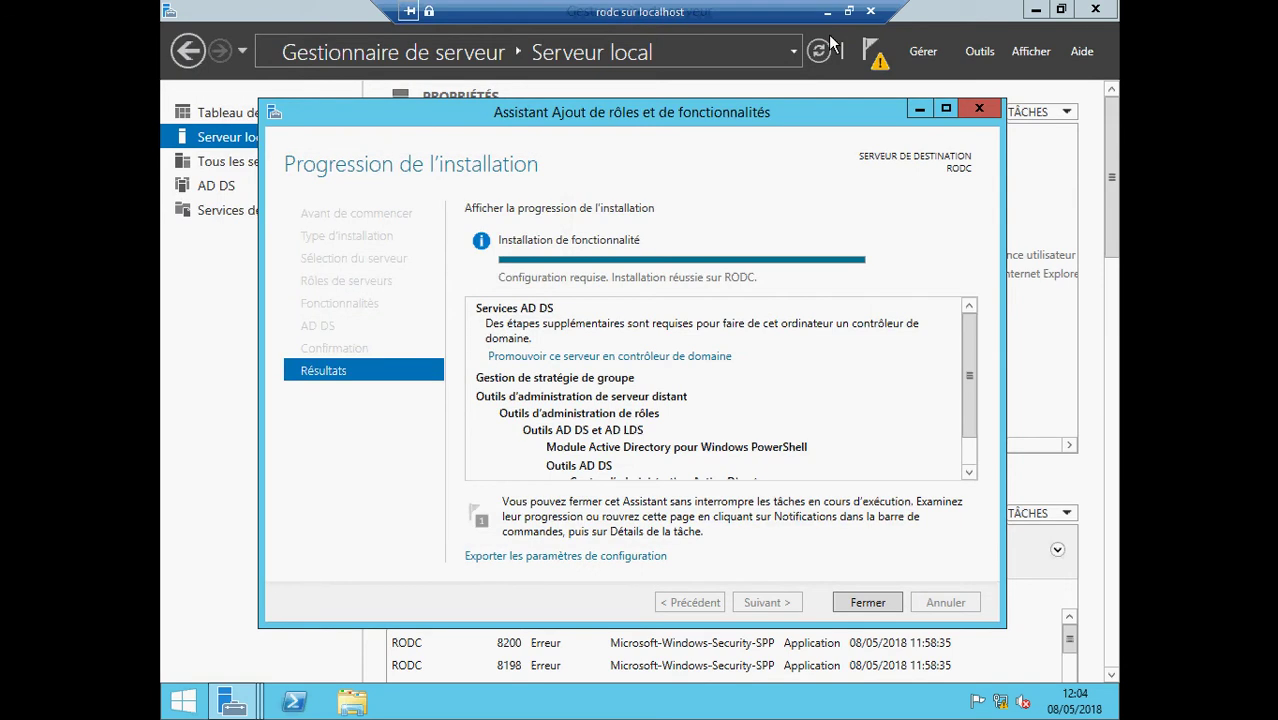
left_click(919, 108)
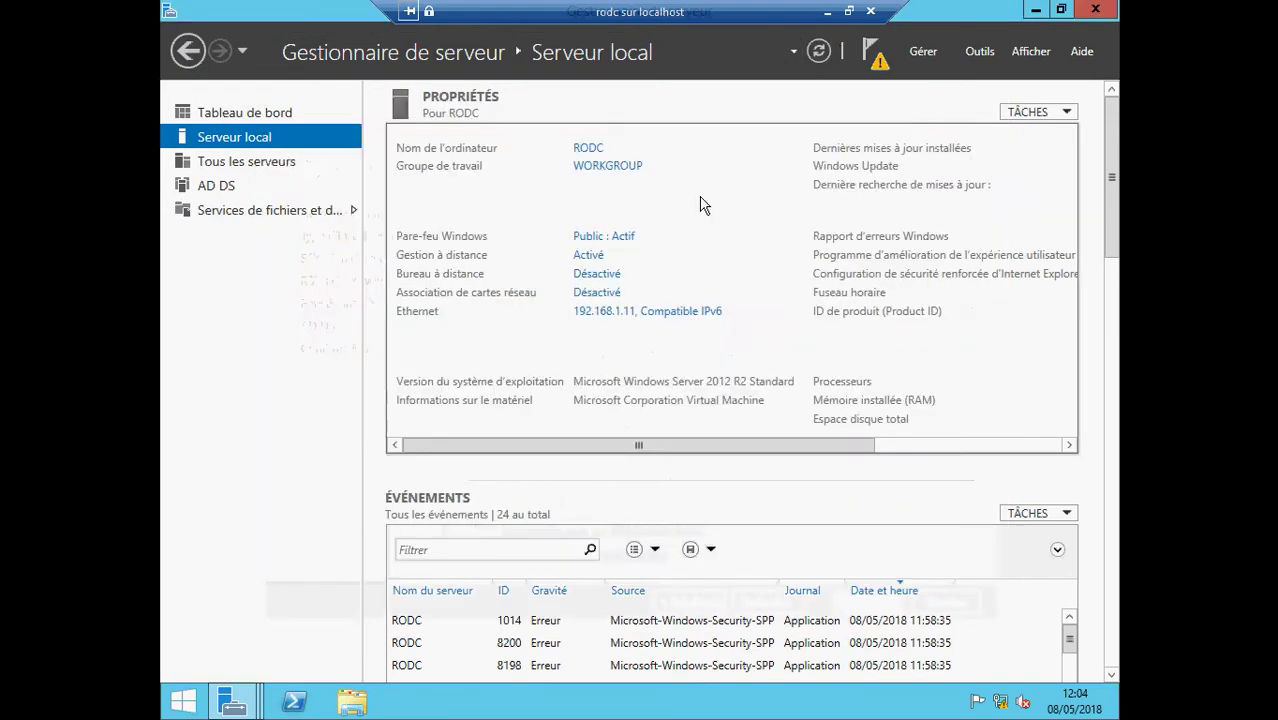
left_click(620, 312)
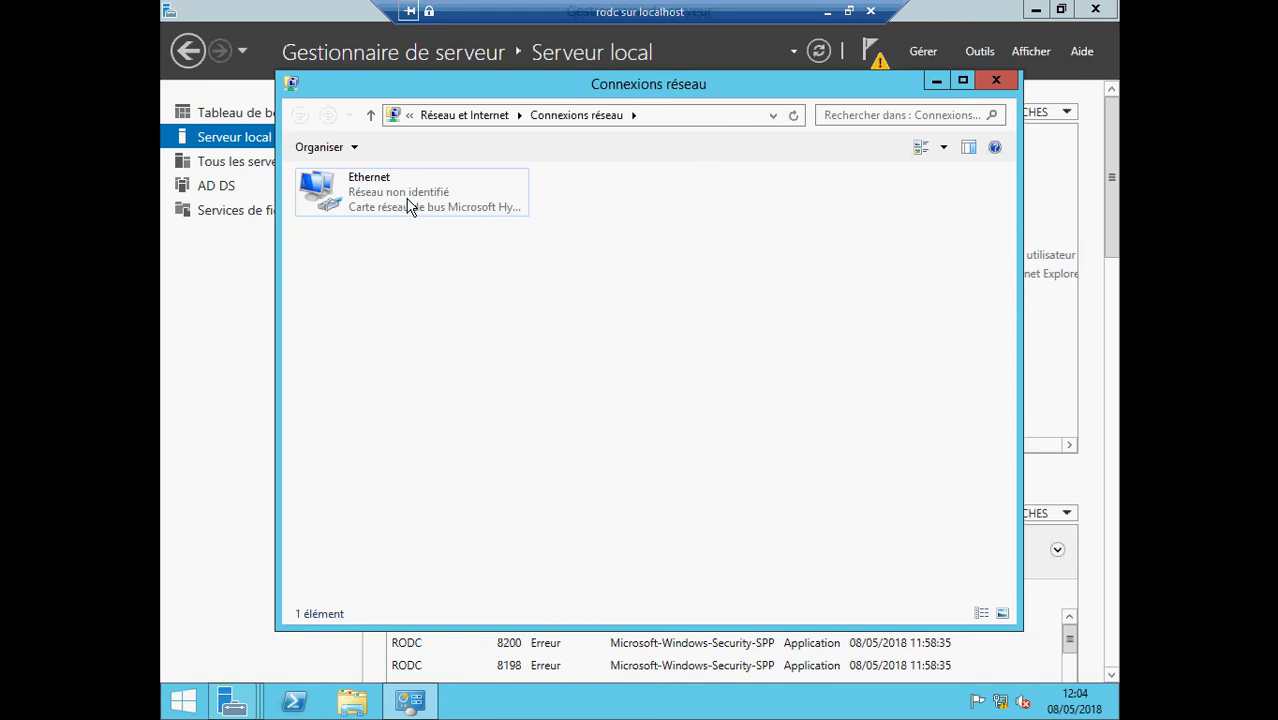
left_click(412, 204)
right_click(408, 200)
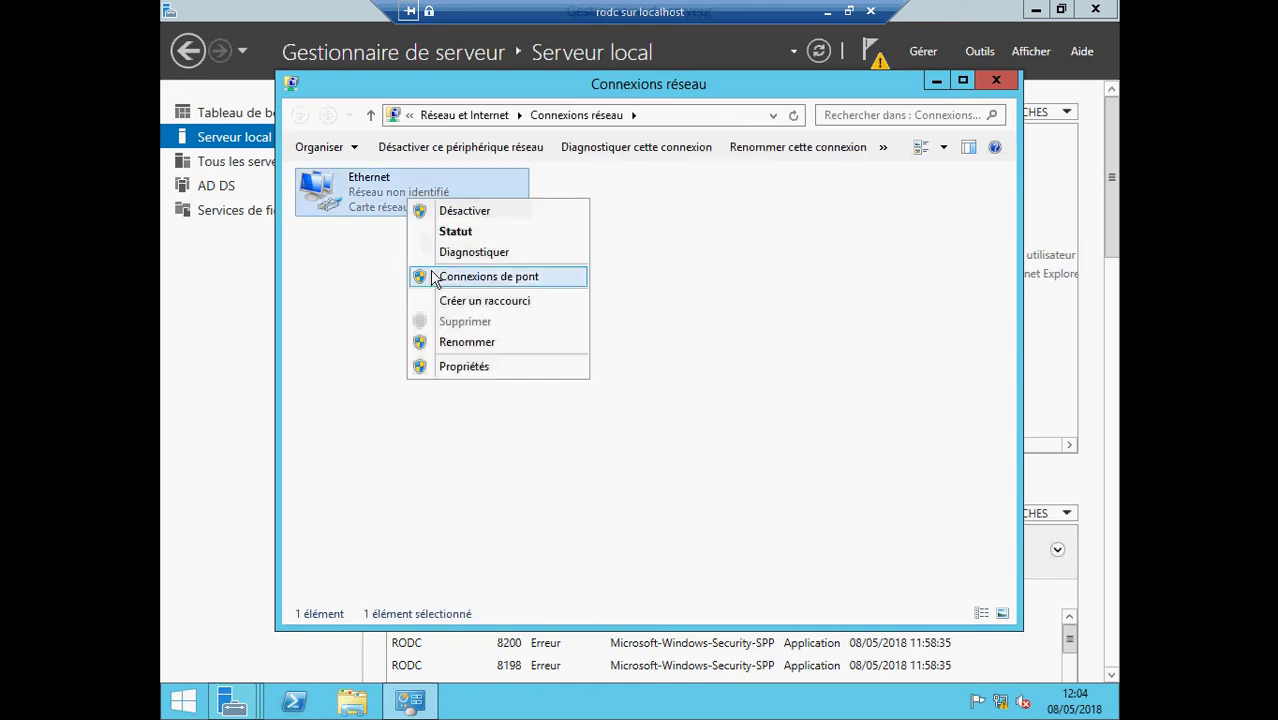
left_click(469, 364)
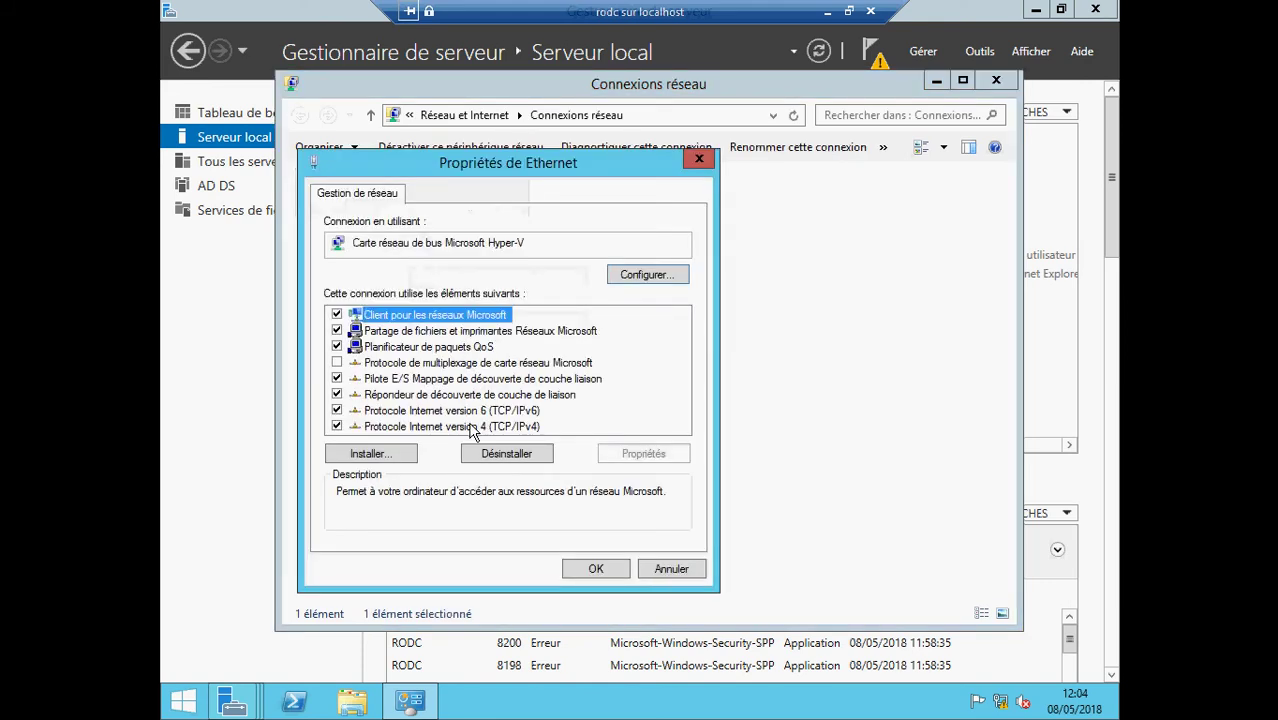
double_click(470, 426)
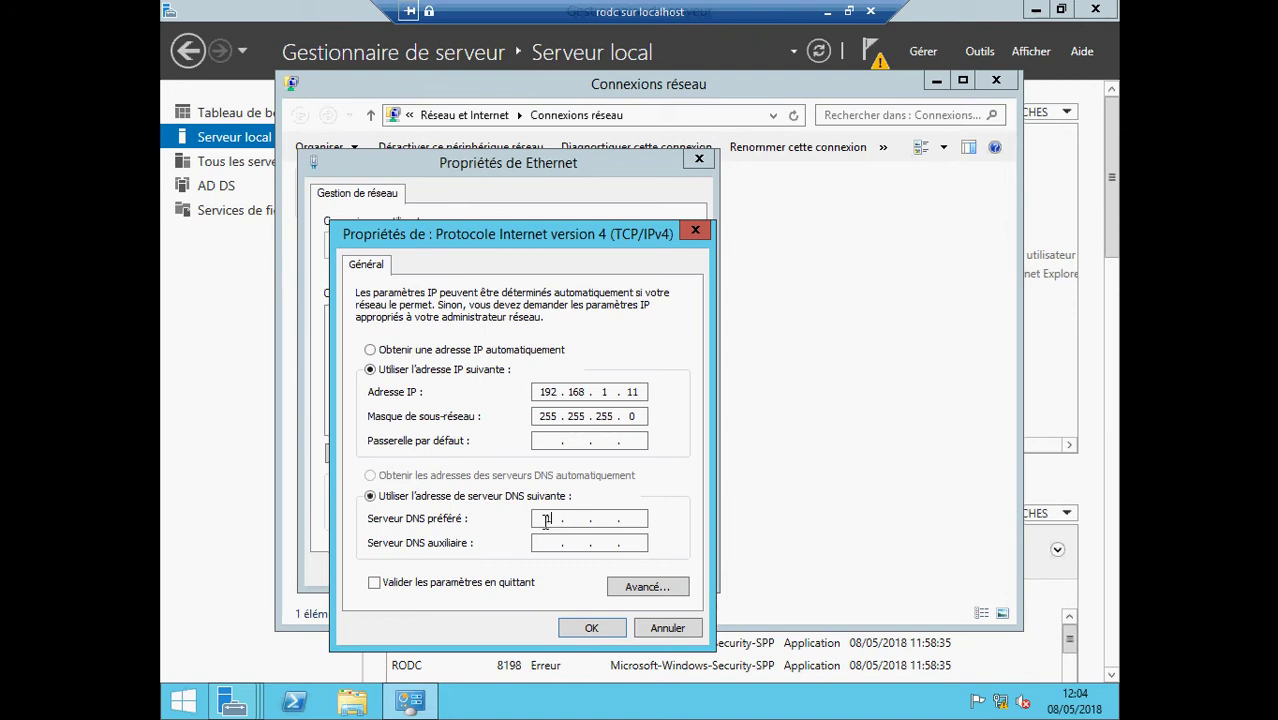
- Set a 192.168.1 preferred DNS server, save the adapter settings, and close Connexions réseau
left_click(545, 523)
type("192 . 168 . 1 . 1")
left_click(591, 627)
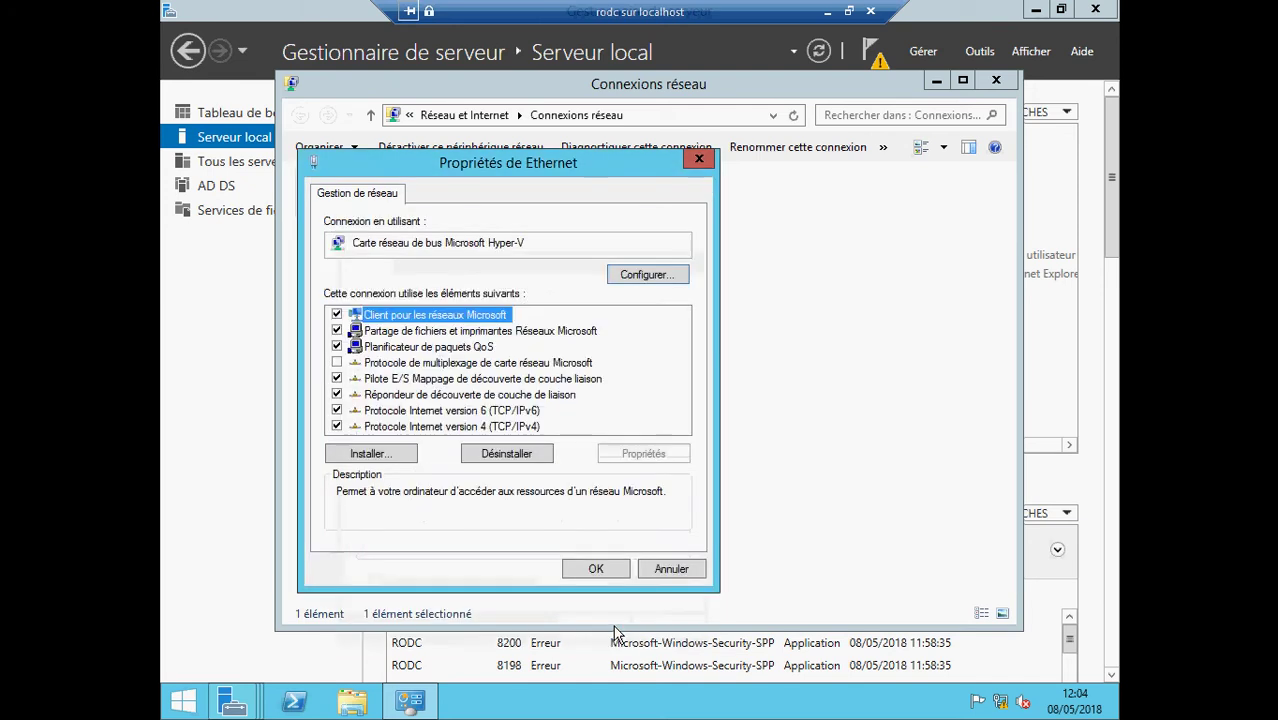
left_click(596, 568)
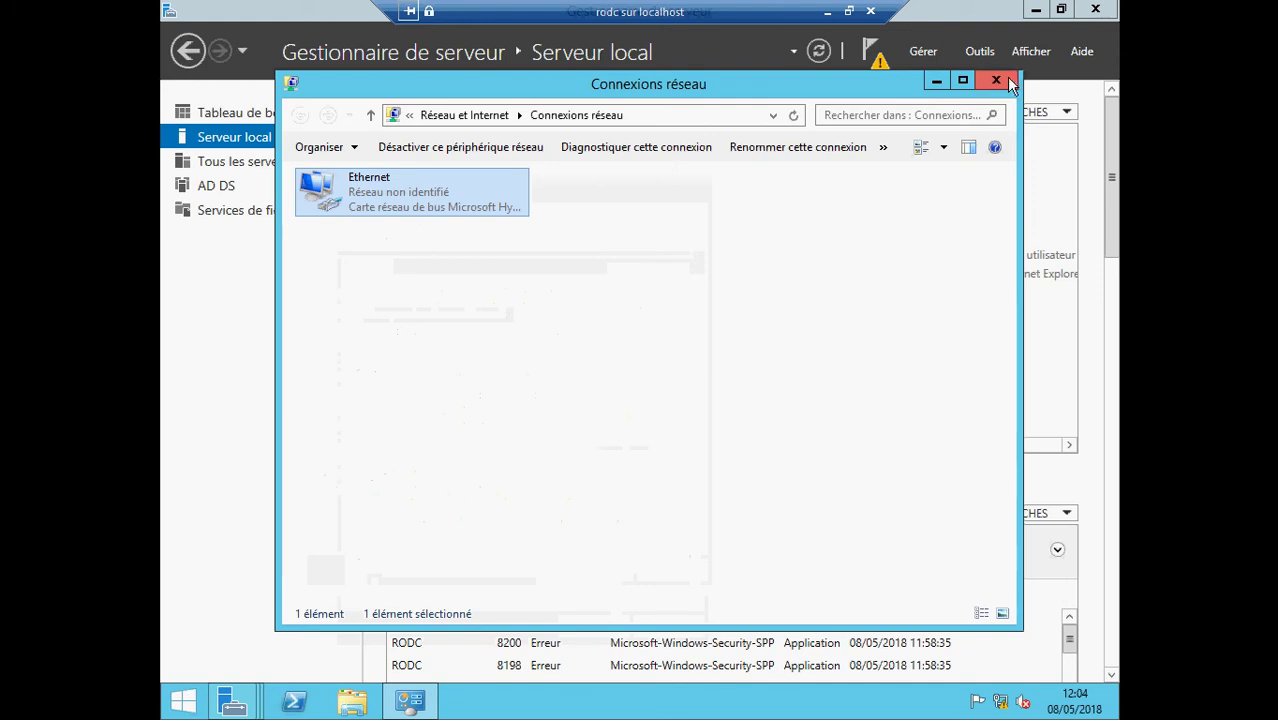
left_click(998, 81)
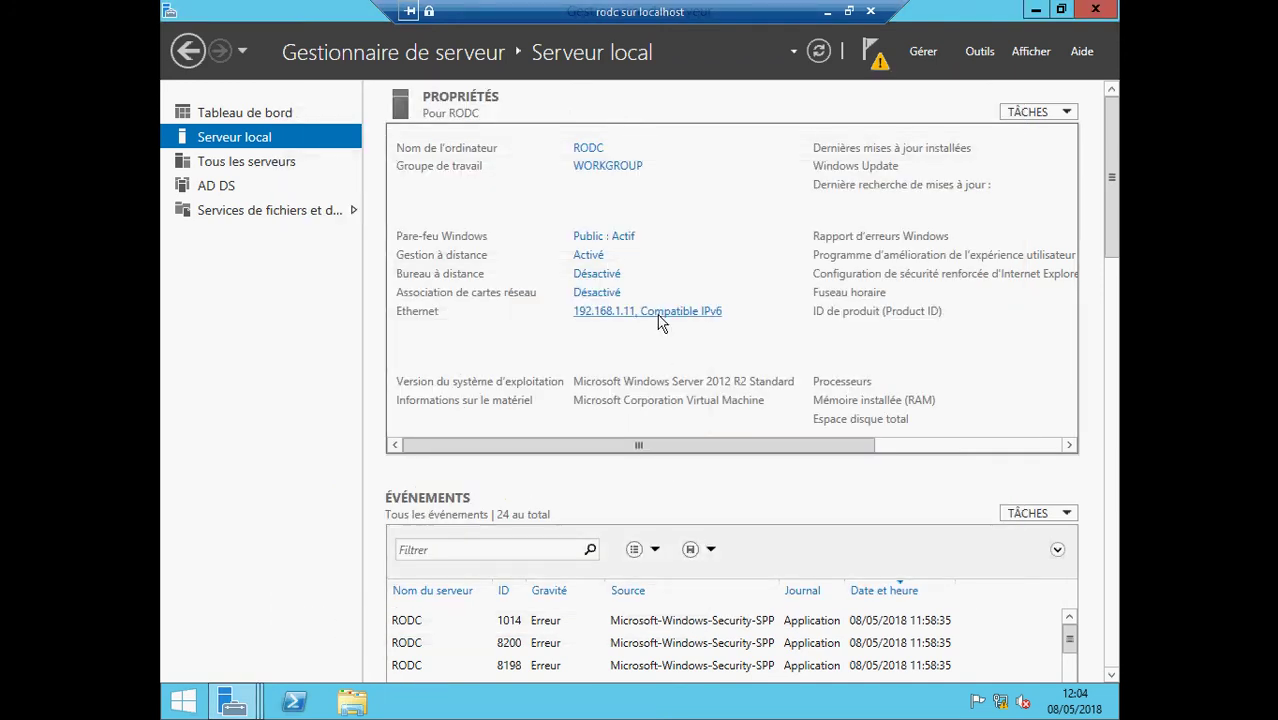
- Switch between the open wizards until the AD DS configuration wizard is in front
mouse_move(255, 698)
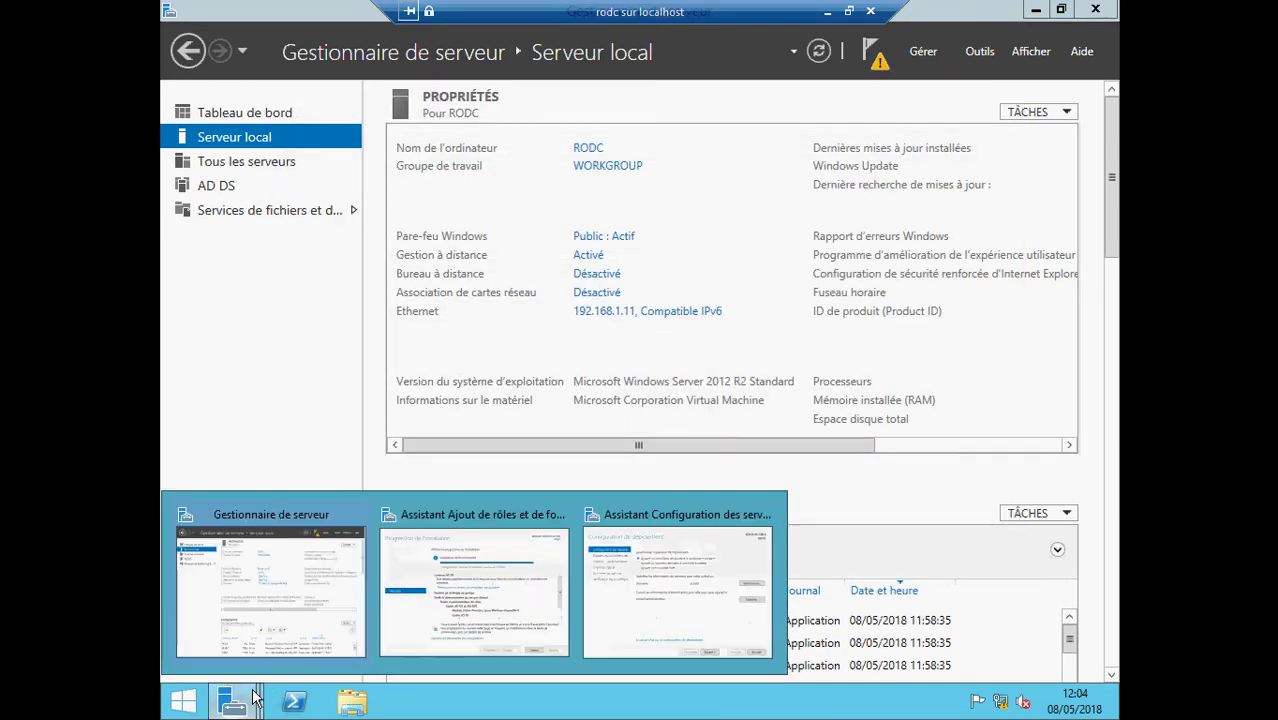
left_click(640, 605)
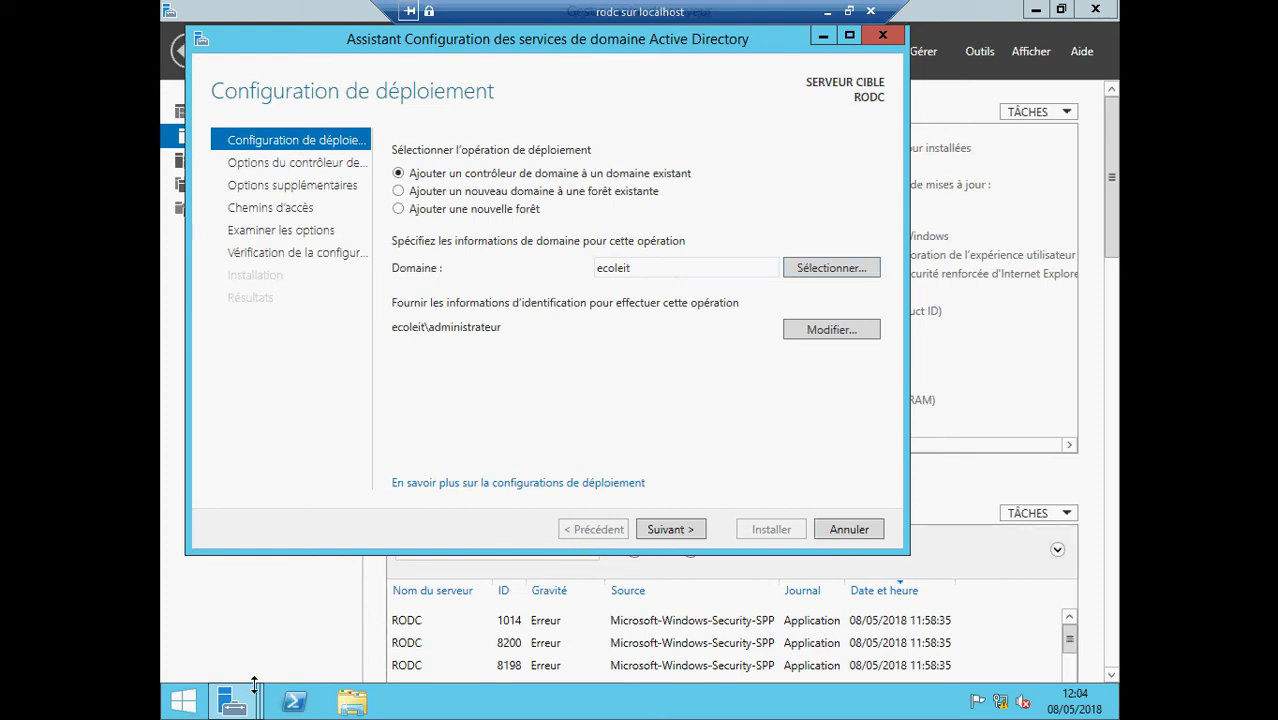
mouse_move(254, 685)
left_click(503, 620)
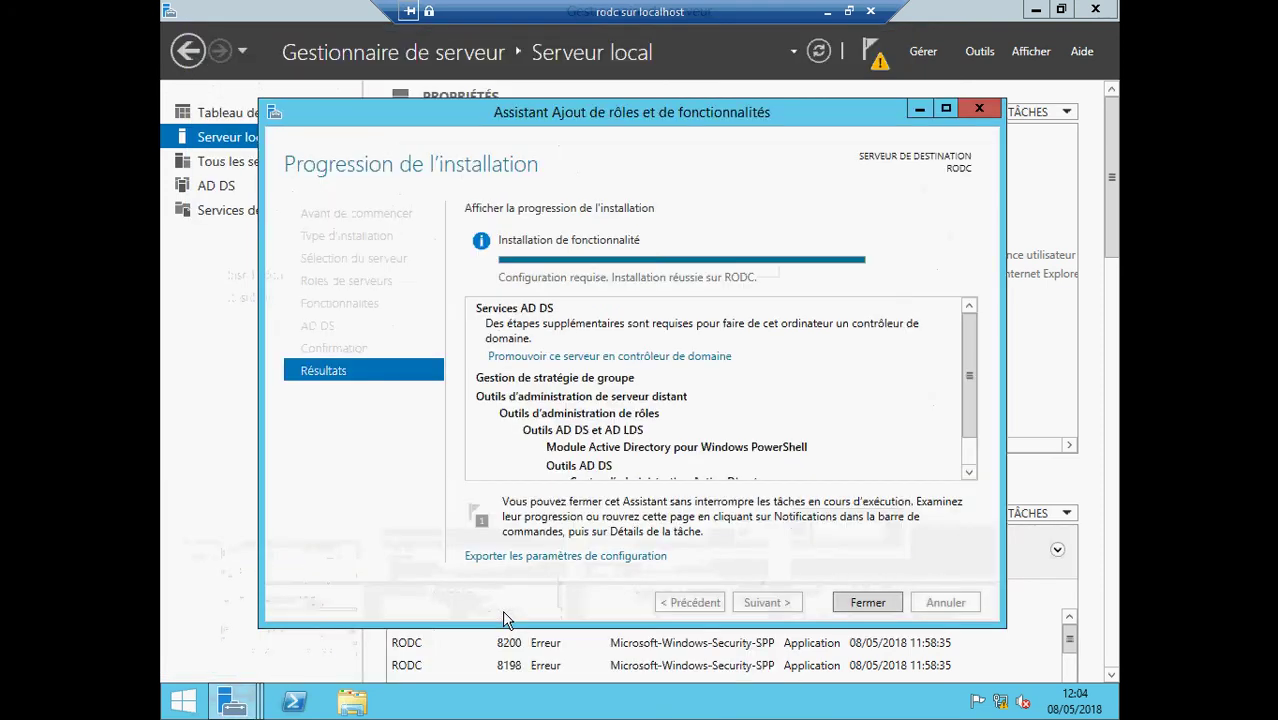
mouse_move(250, 695)
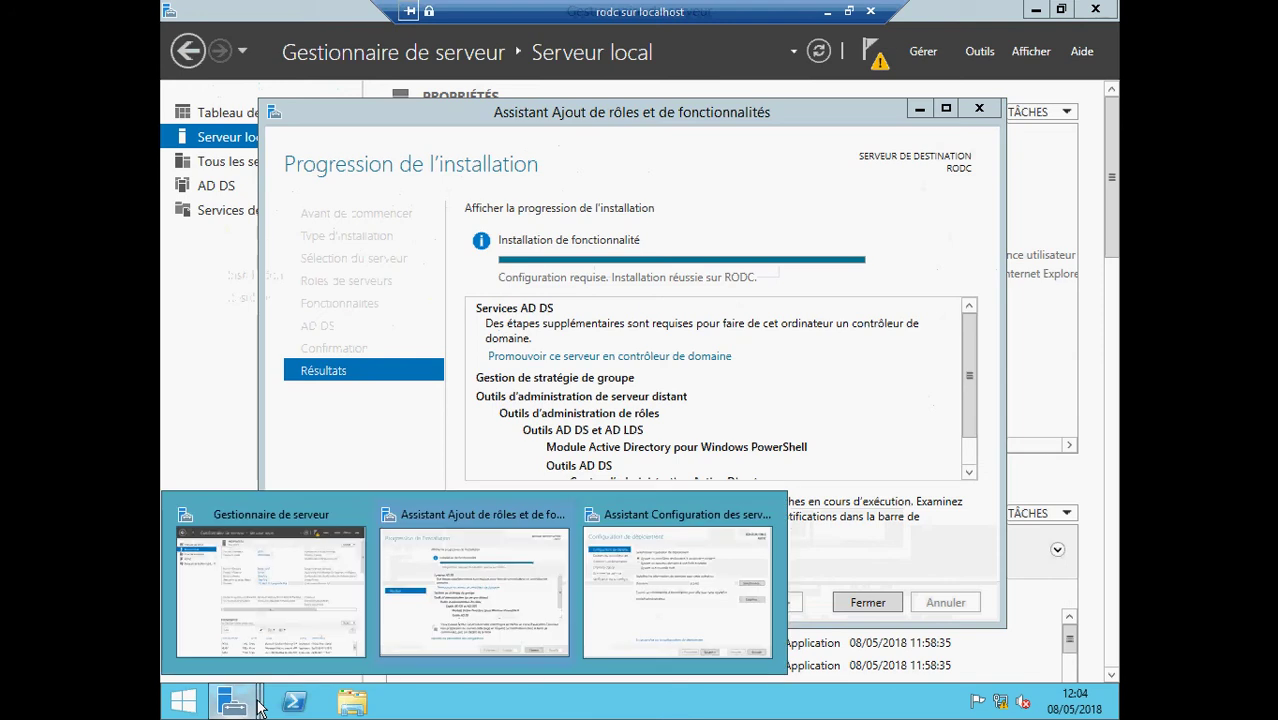
left_click(268, 634)
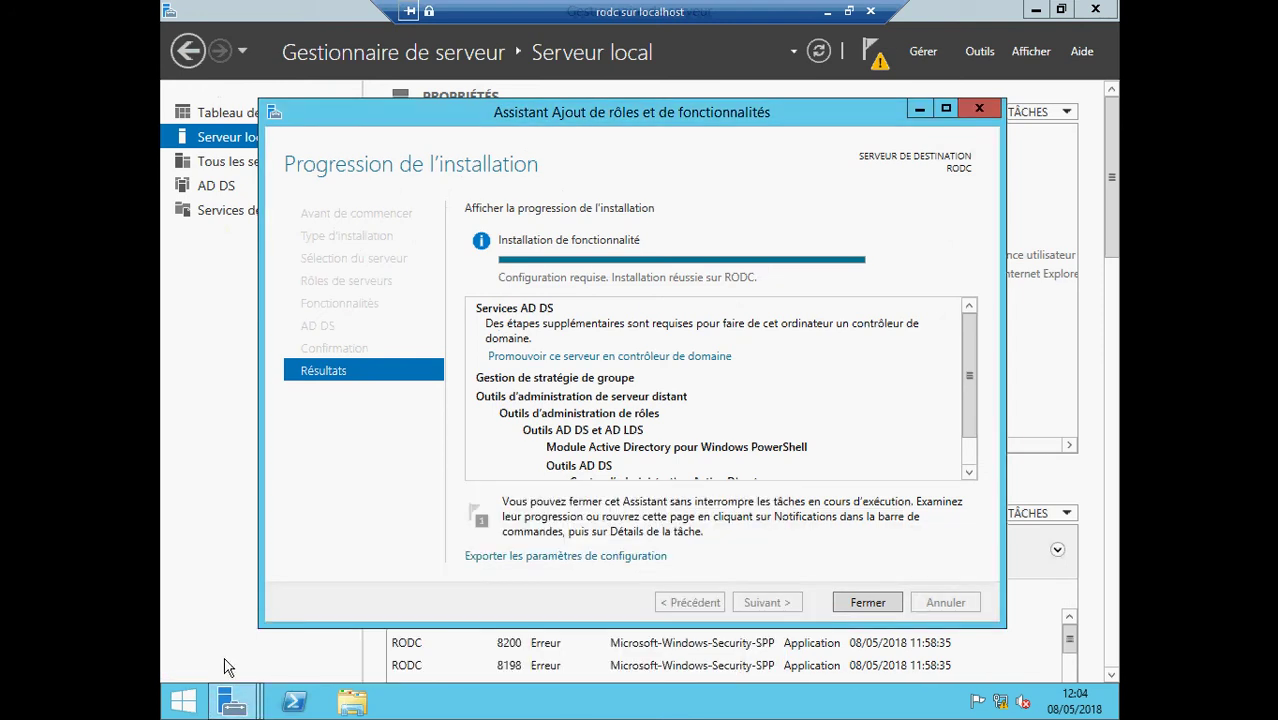
left_click(234, 700)
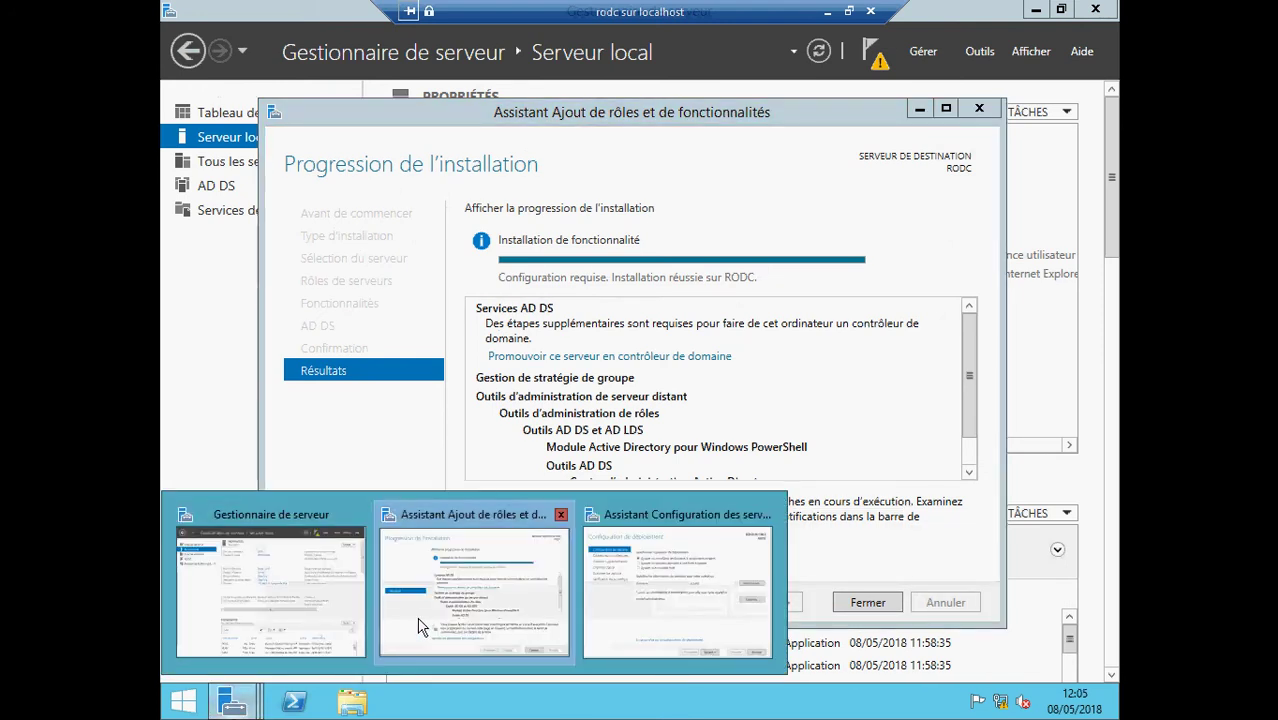
left_click(675, 615)
- Retry browsing the forest, clear and restore domain ecoleit, then cancel the configuration wizard
left_click(820, 272)
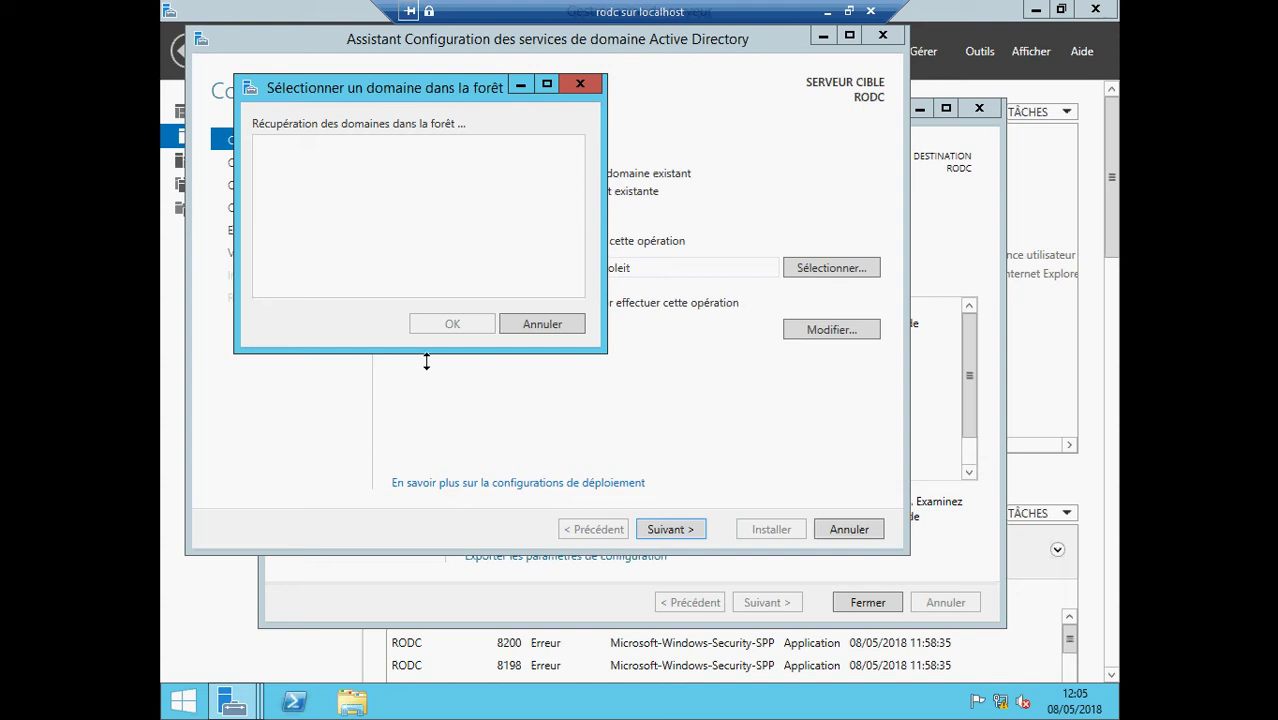
left_click(531, 328)
double_click(708, 268)
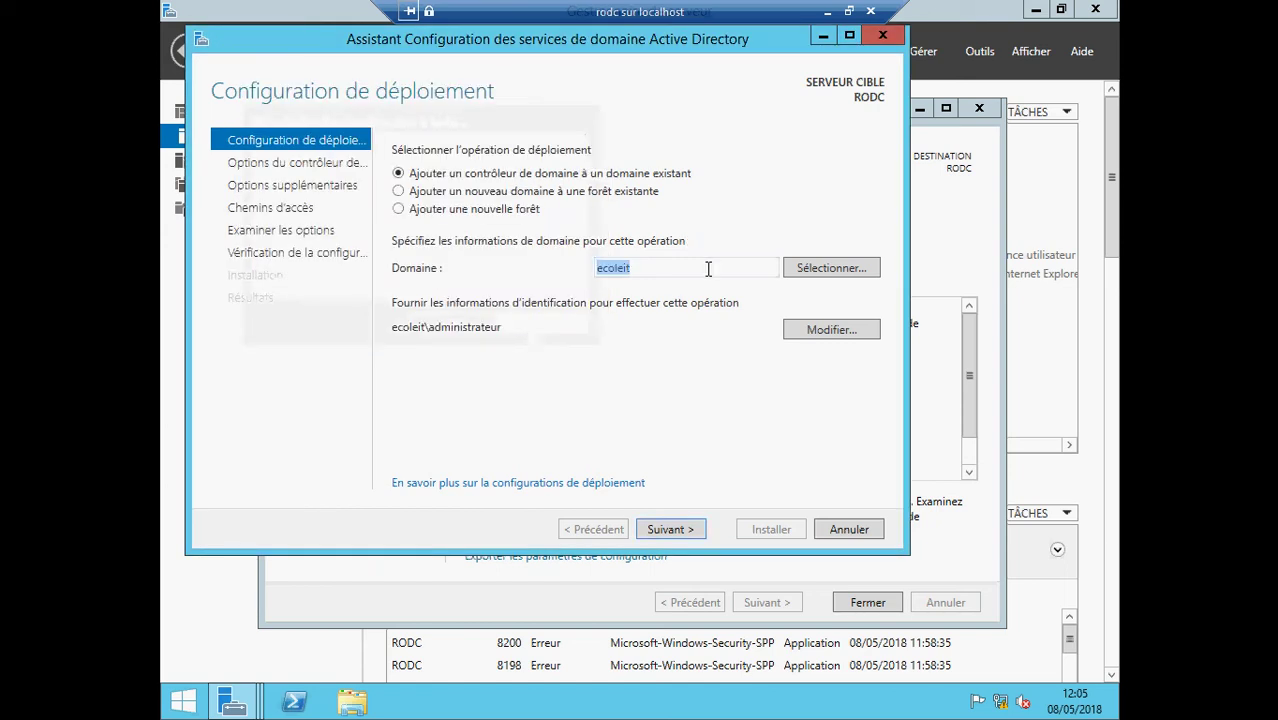
key("Delete")
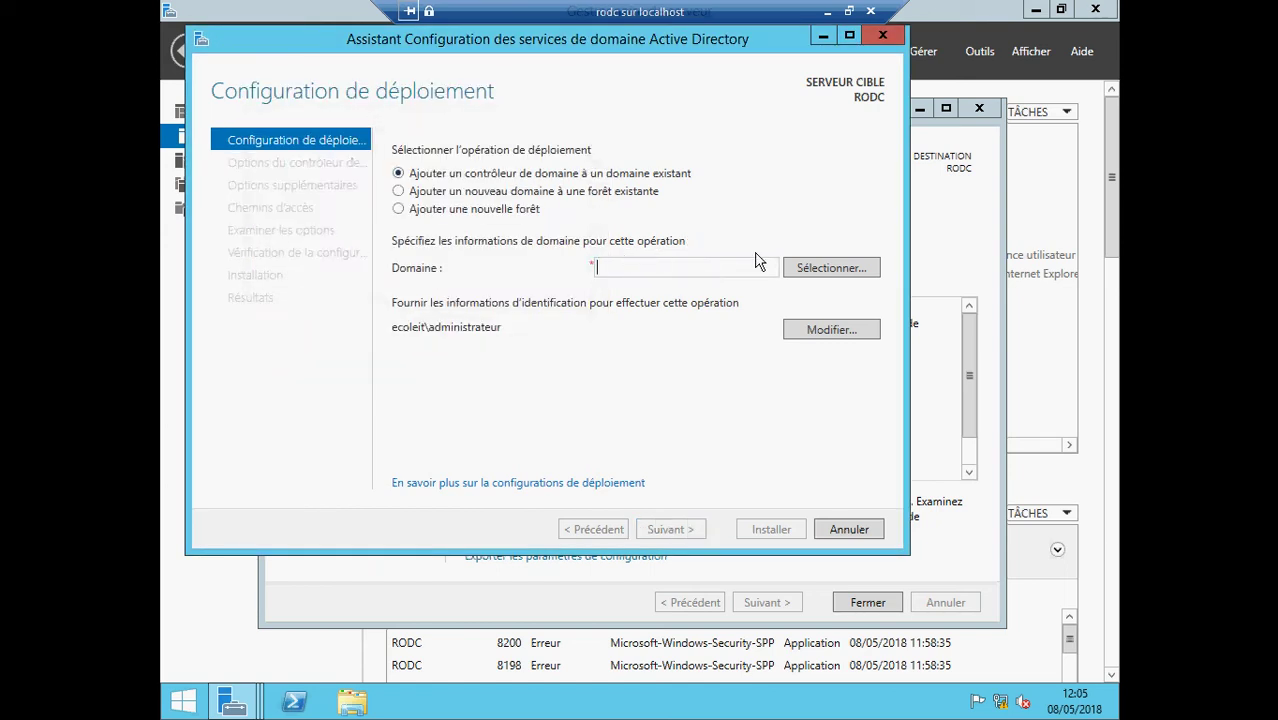
left_click(830, 268)
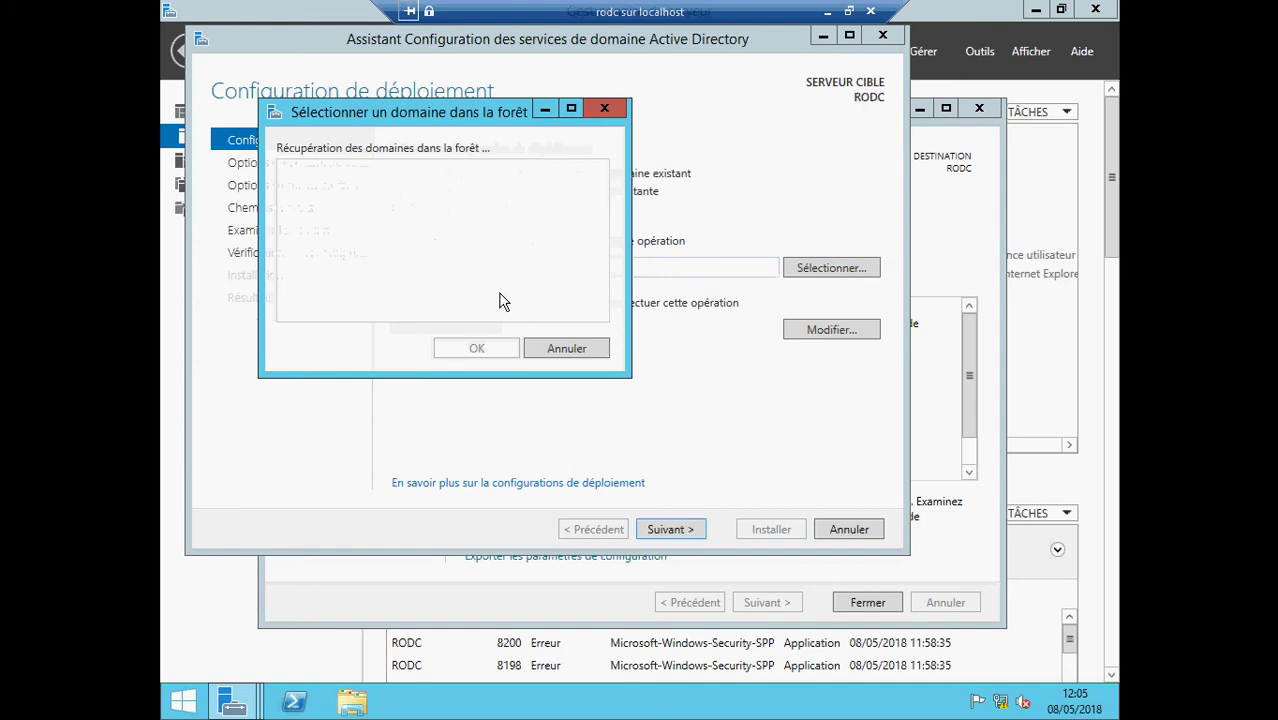
left_click(560, 352)
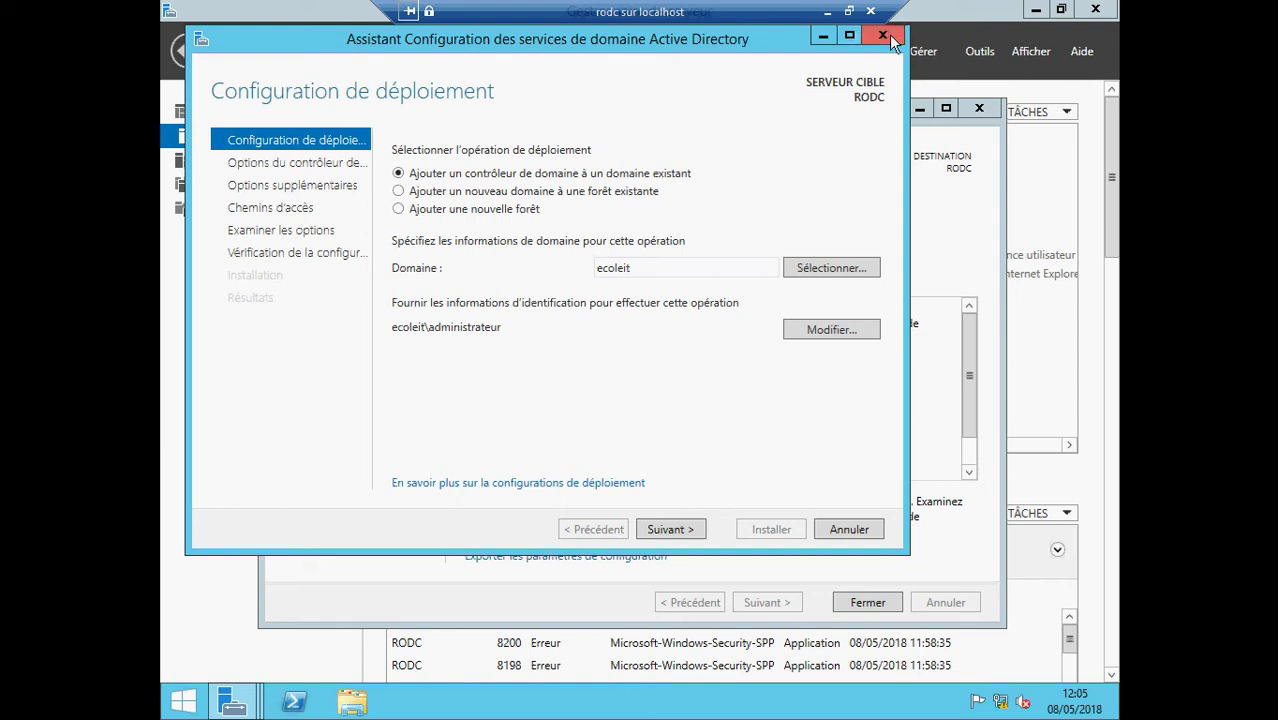
left_click(842, 531)
- Confirm cancelling the AD DS wizard and close the Add Roles and Features wizard
left_click(634, 420)
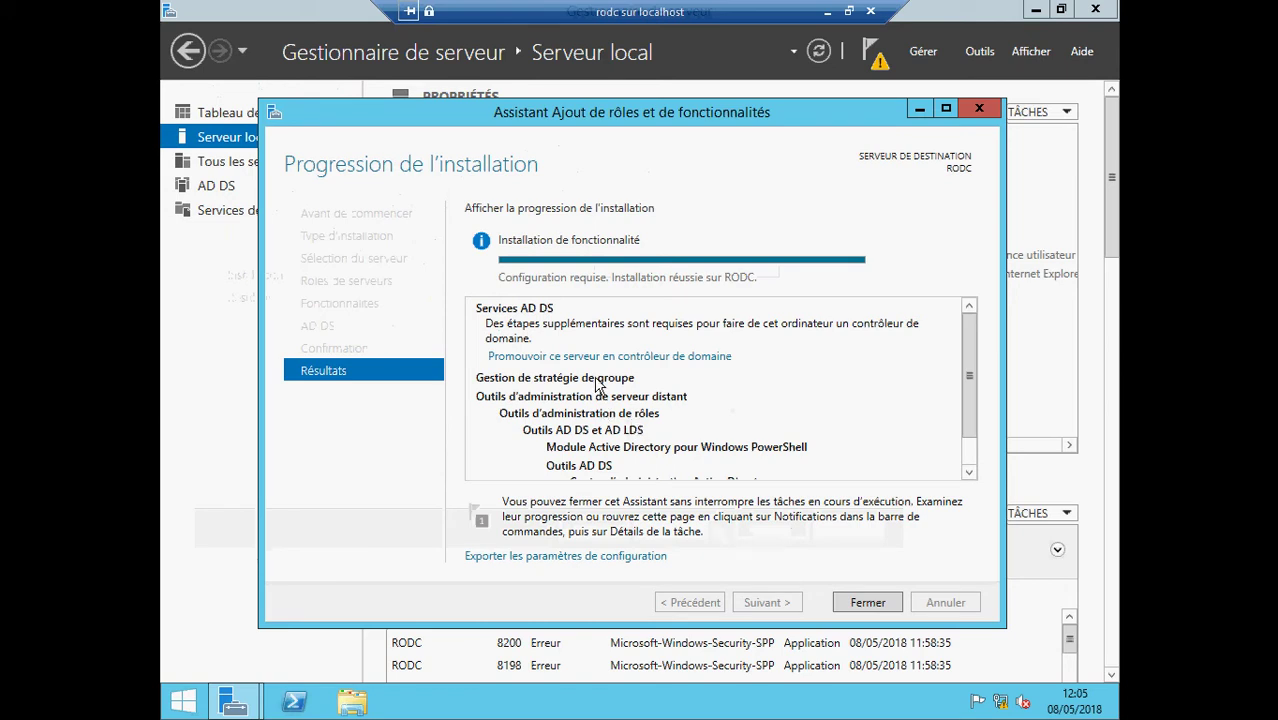
mouse_move(233, 702)
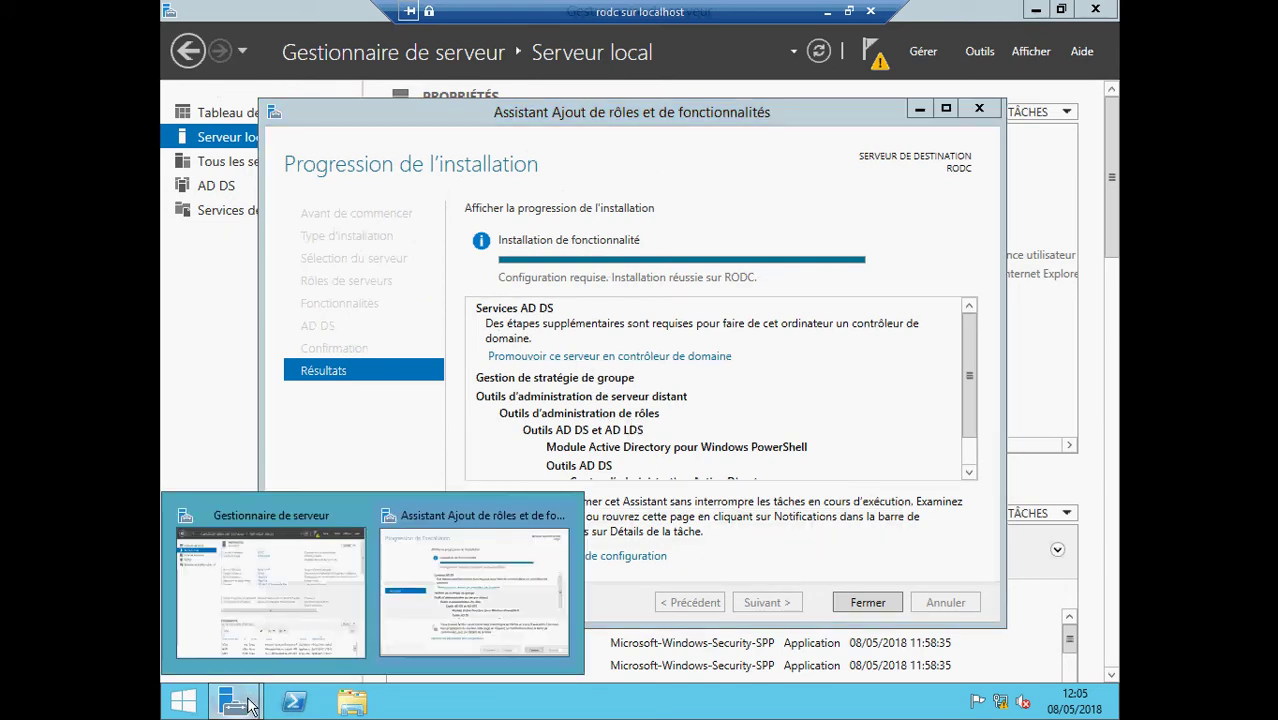
left_click(239, 606)
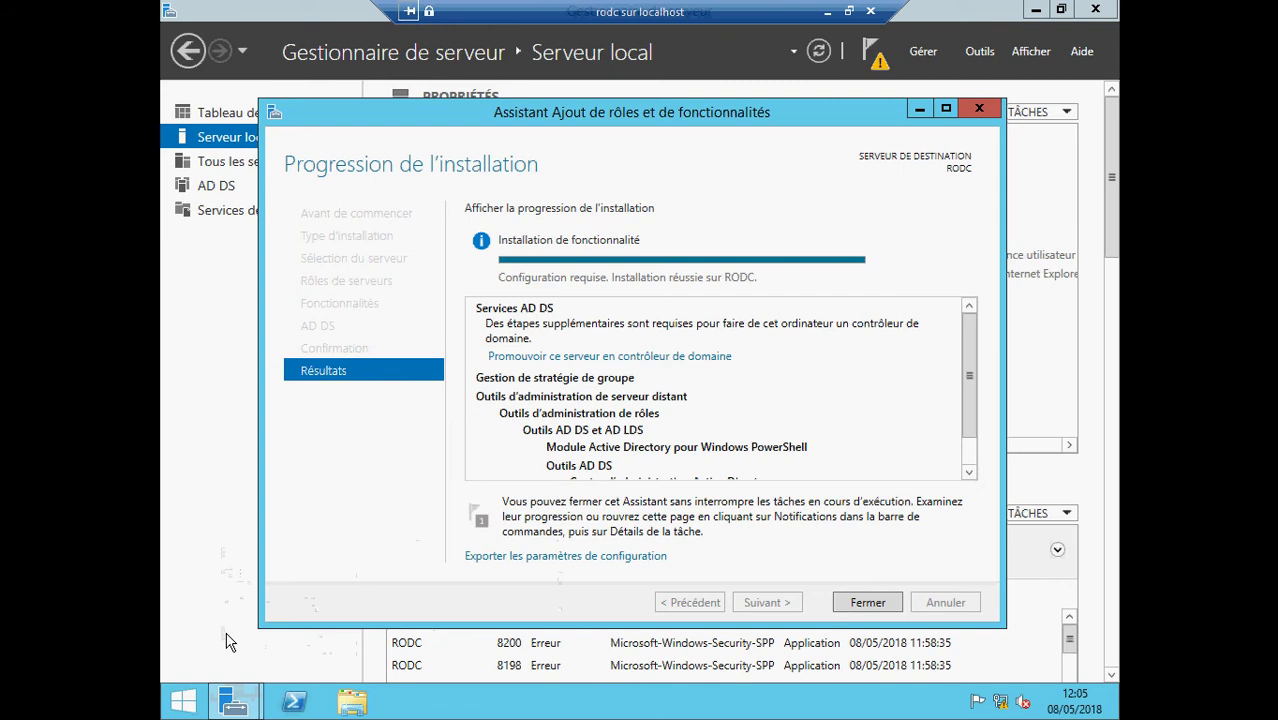
left_click(413, 612)
left_click(982, 110)
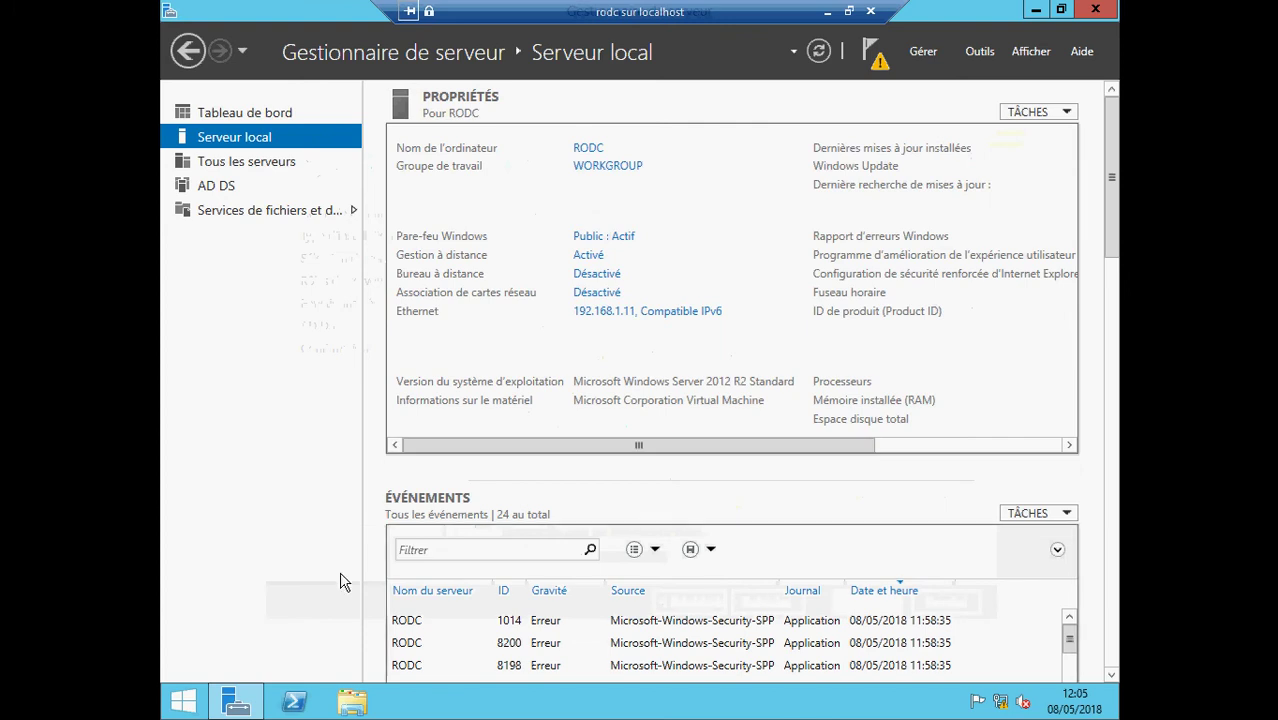
- Restore Server Manager and relaunch promotion to domain controller from the notifications
left_click(1038, 10)
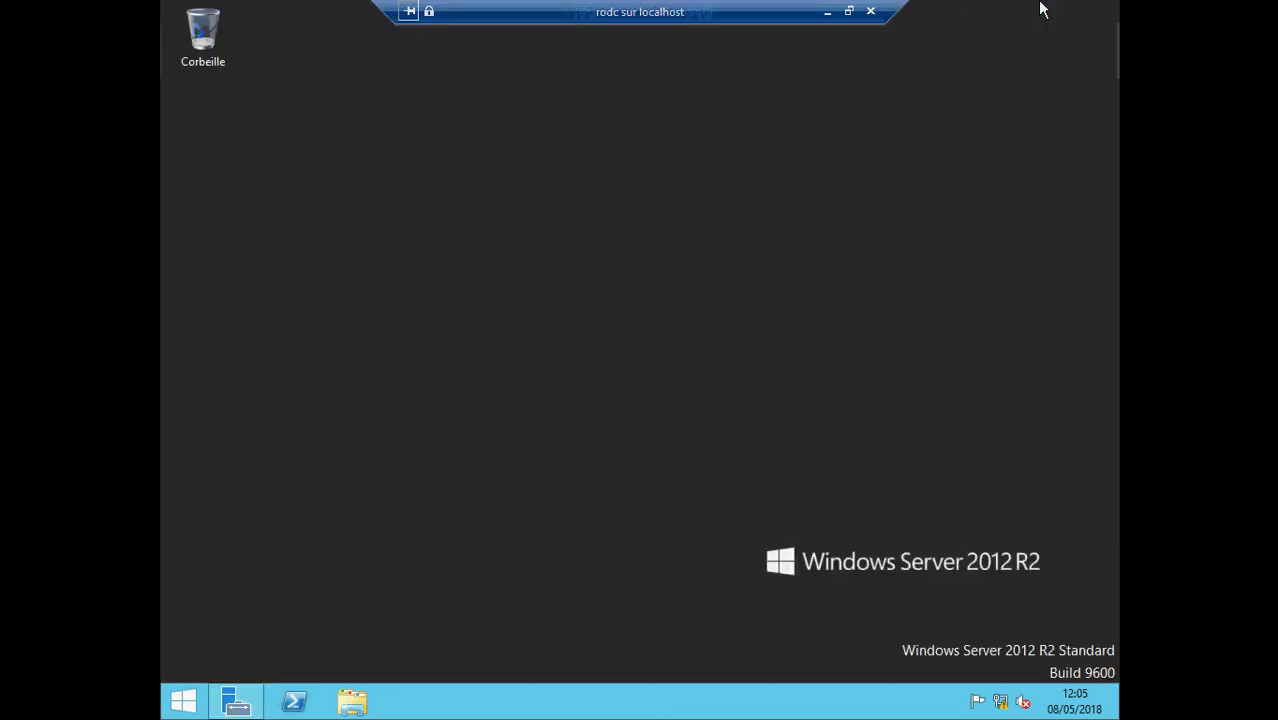
left_click(236, 702)
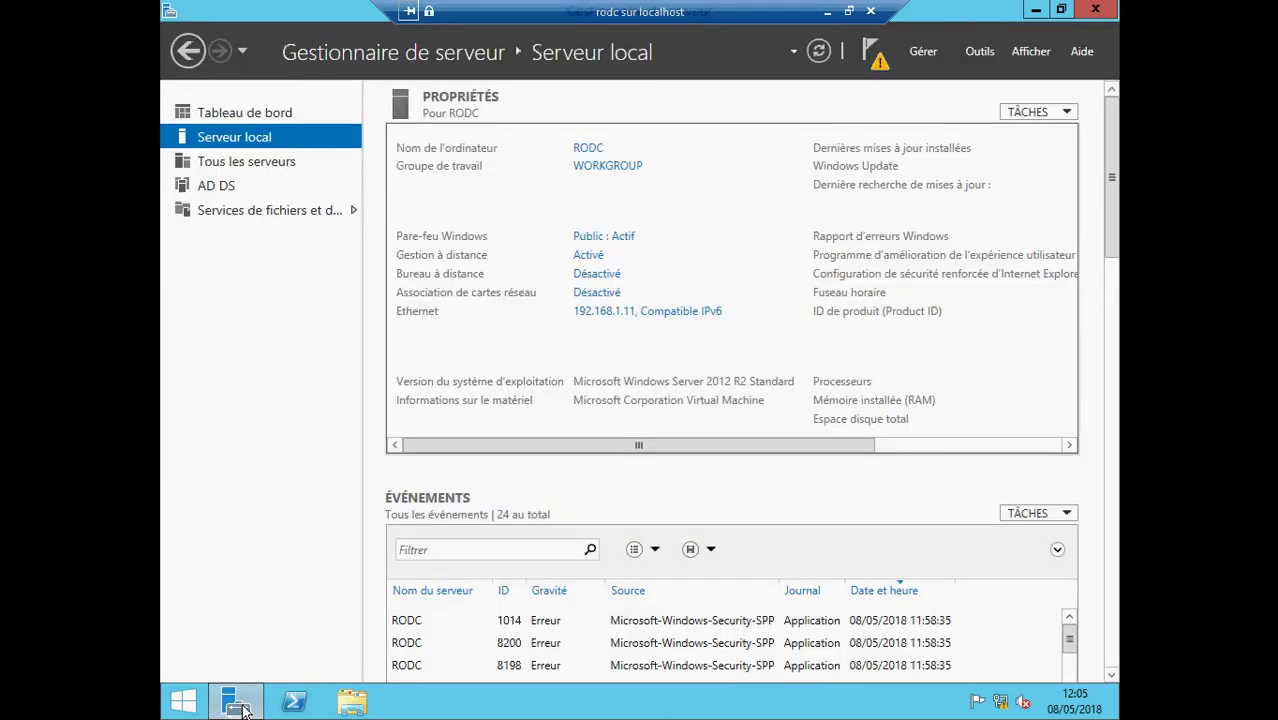
left_click(870, 52)
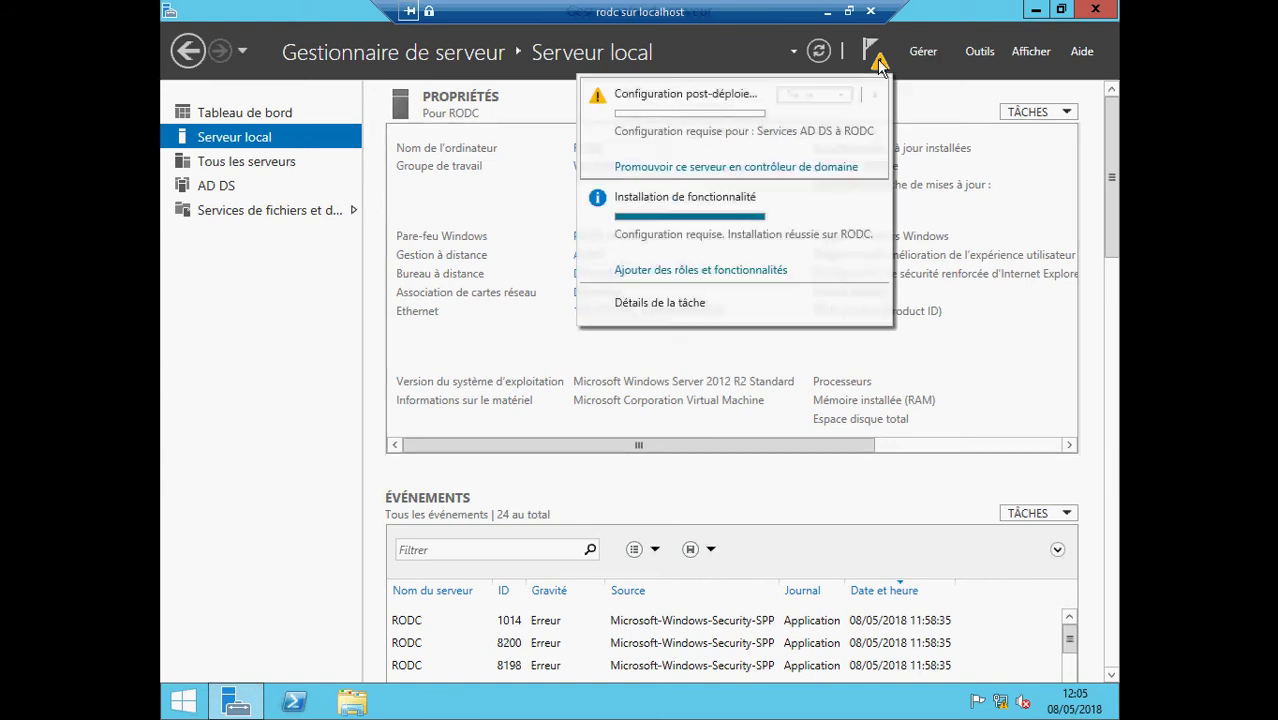
left_click(727, 170)
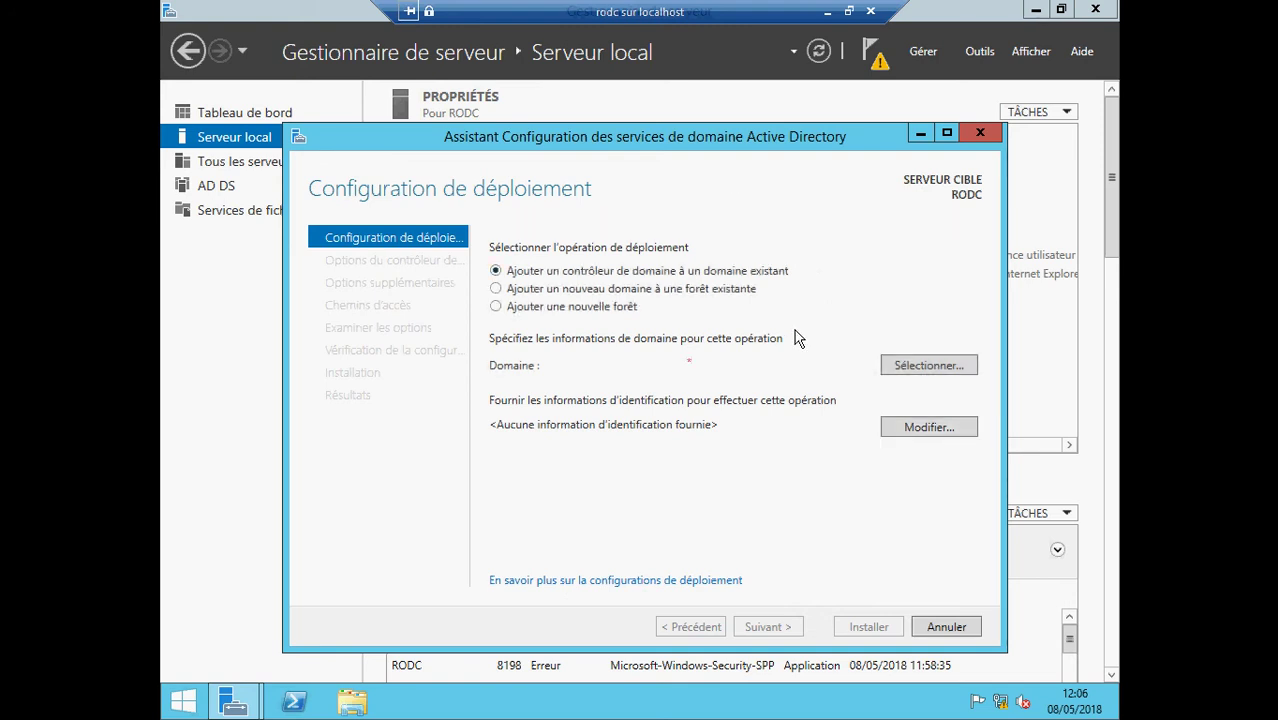
- Enter the ecoleit domain administrator credentials in the relaunched wizard and dismiss the domain picker
left_click(925, 368)
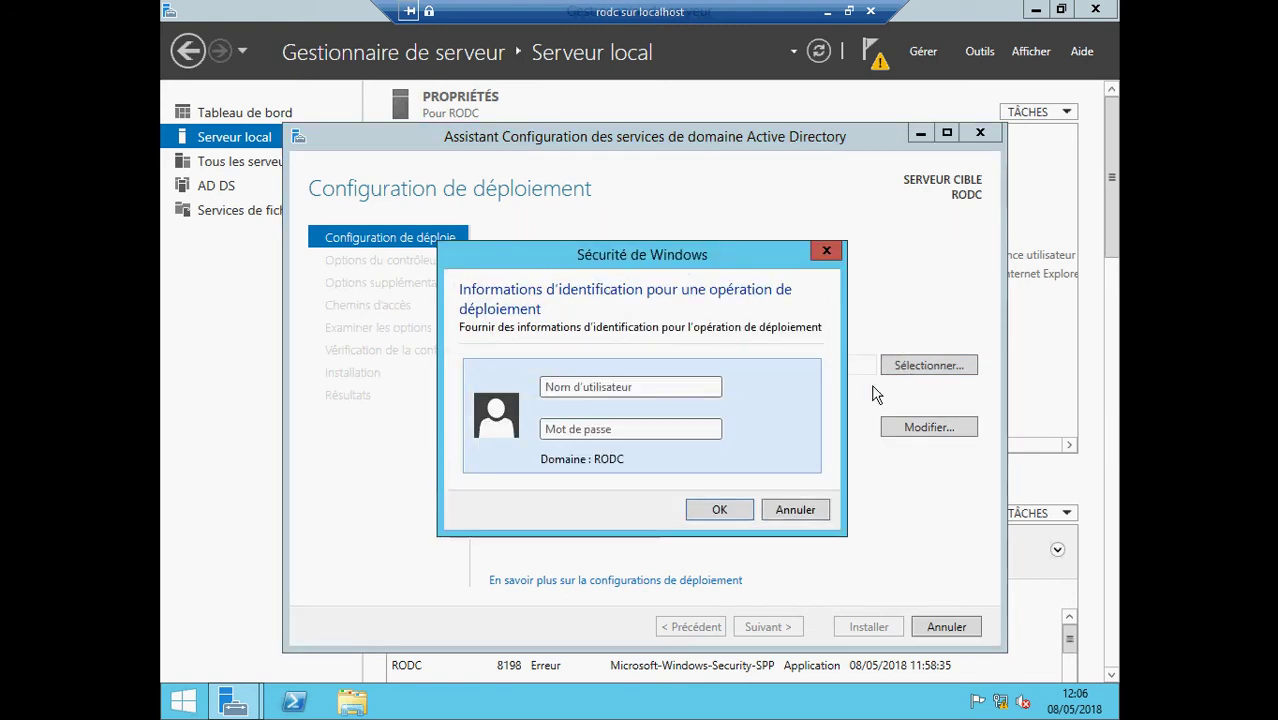
type("eco")
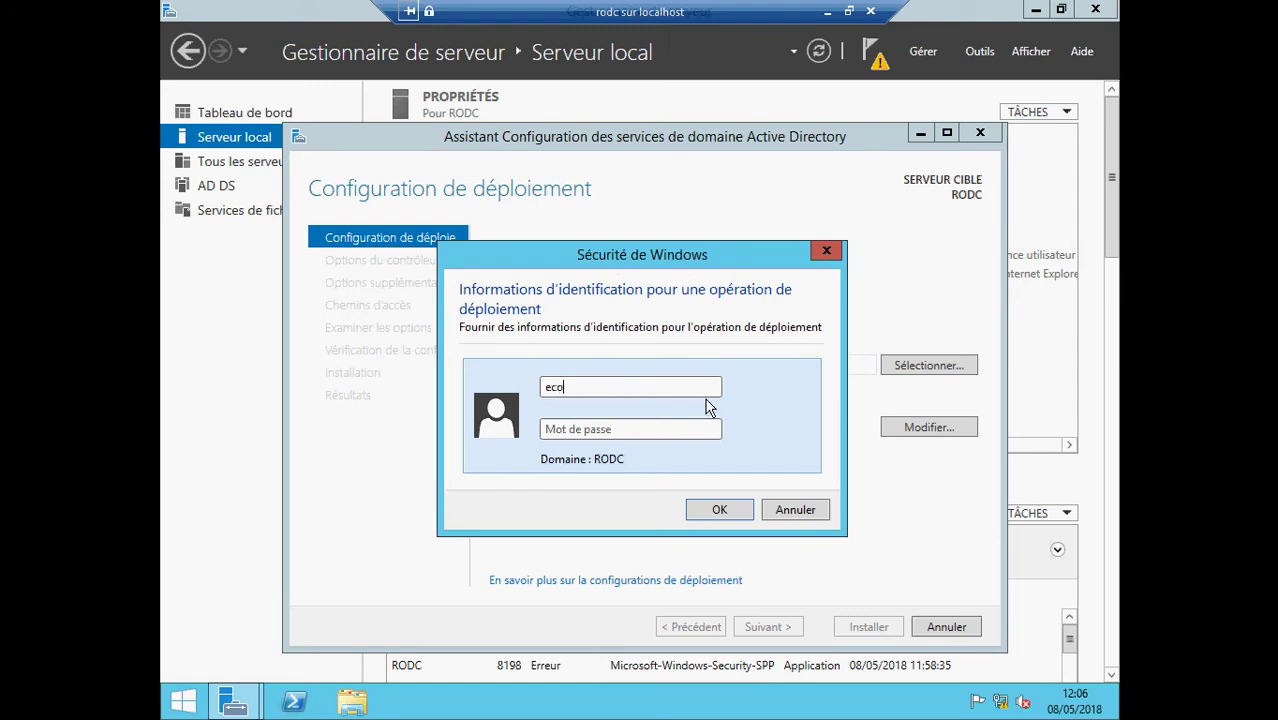
type("leit\\a")
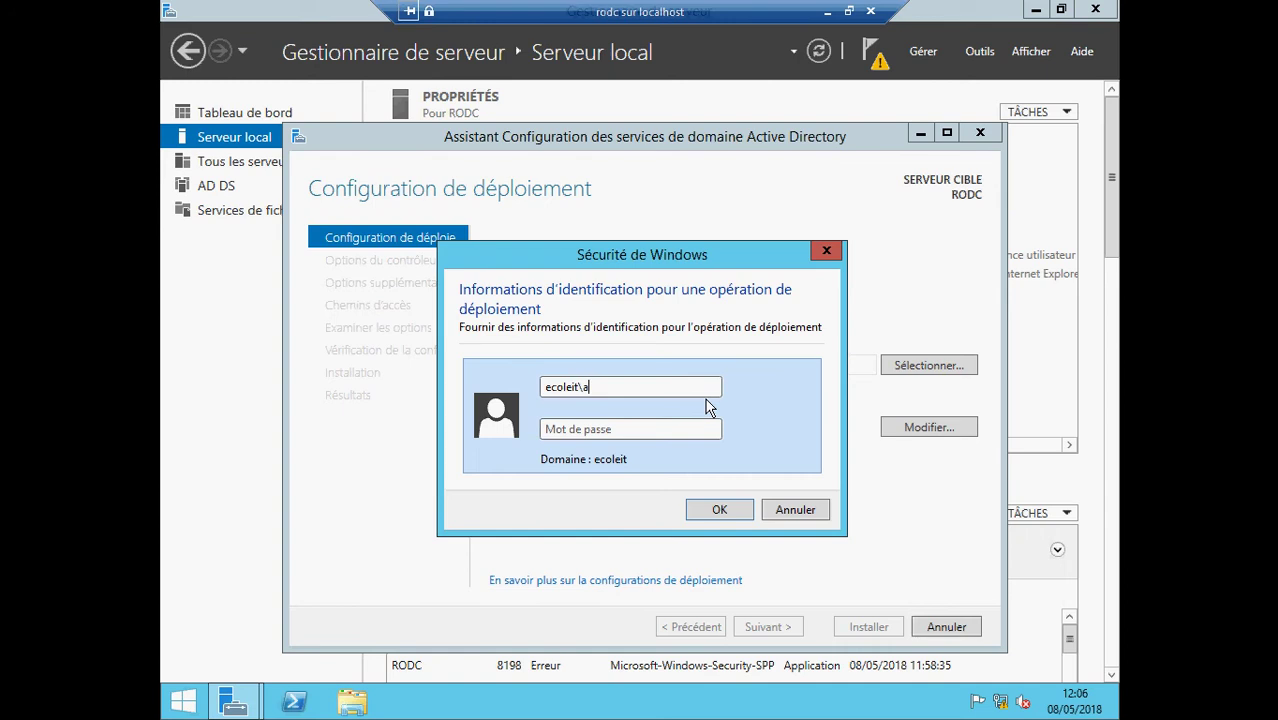
type("dministrateur")
left_click(672, 427)
type("*****")
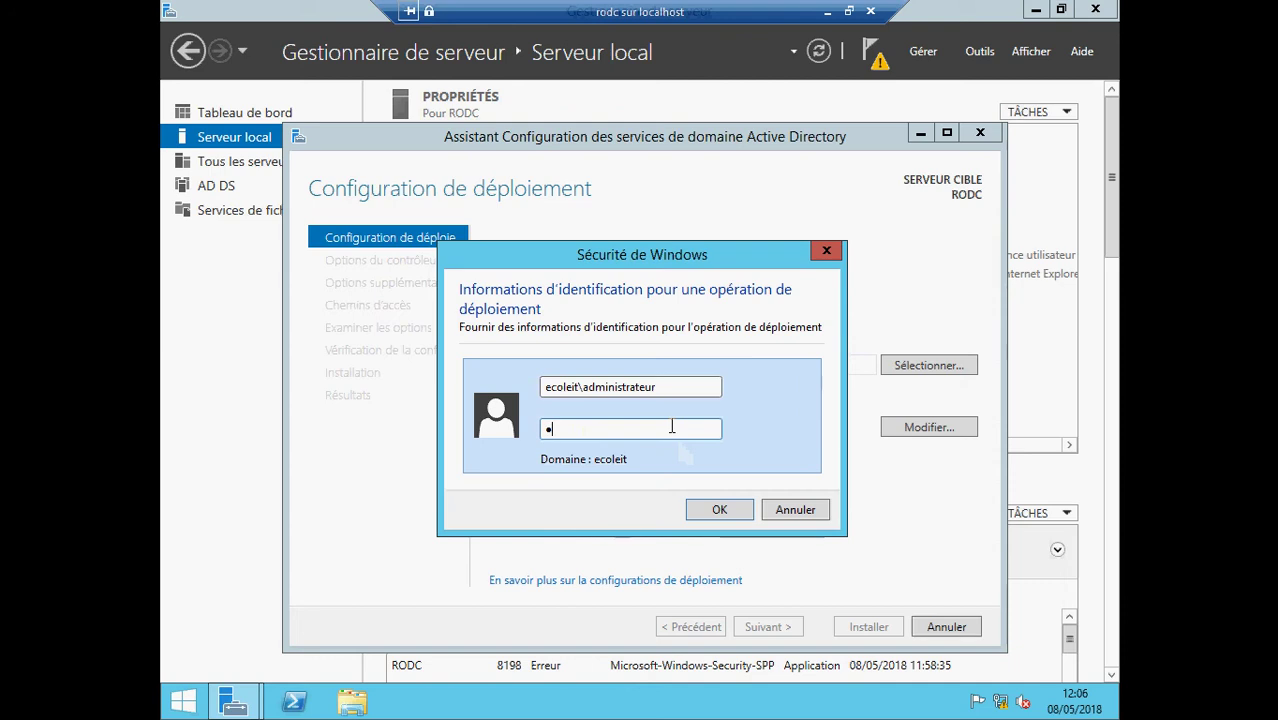
type("***")
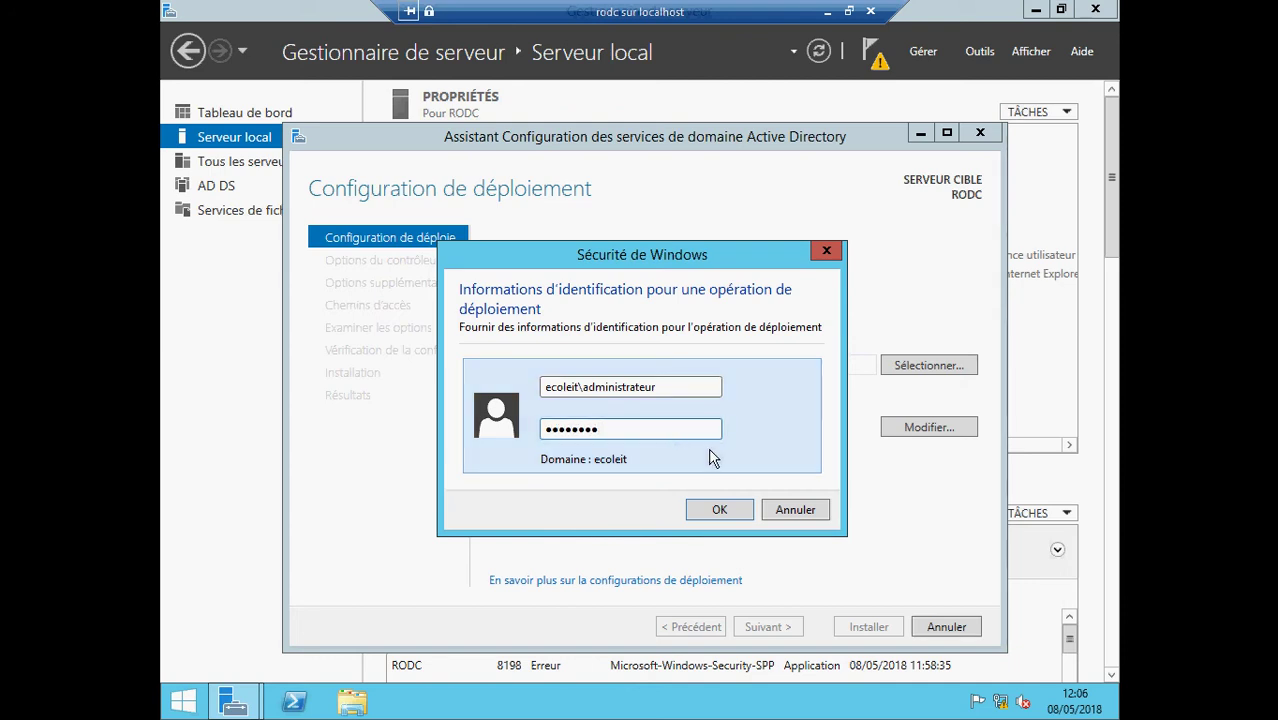
type("*")
left_click(702, 510)
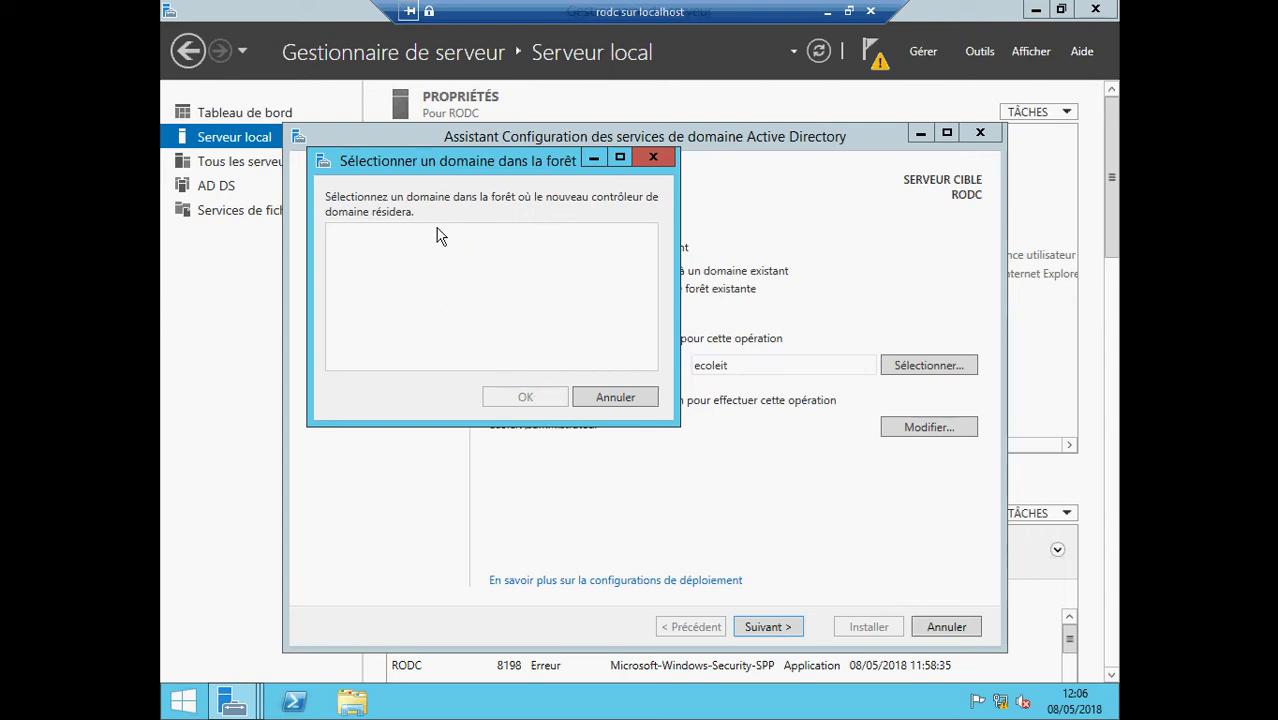
left_click(616, 406)
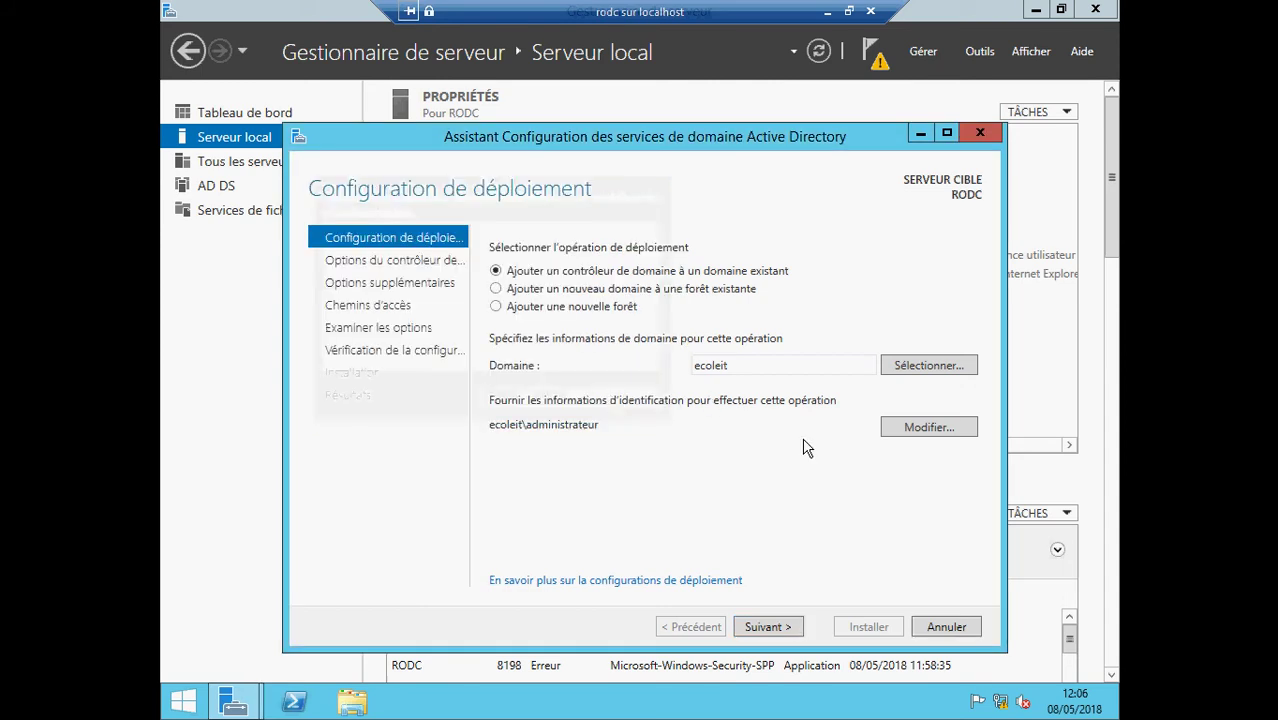
left_click(905, 368)
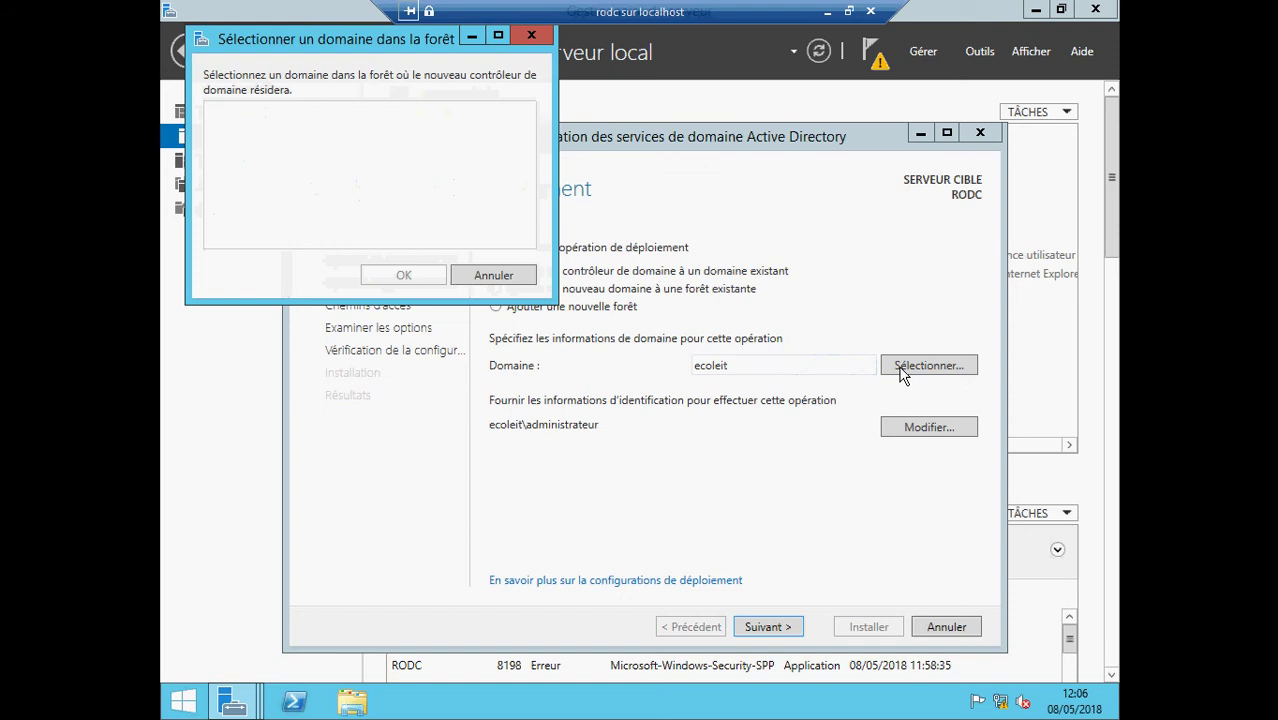
left_click(508, 276)
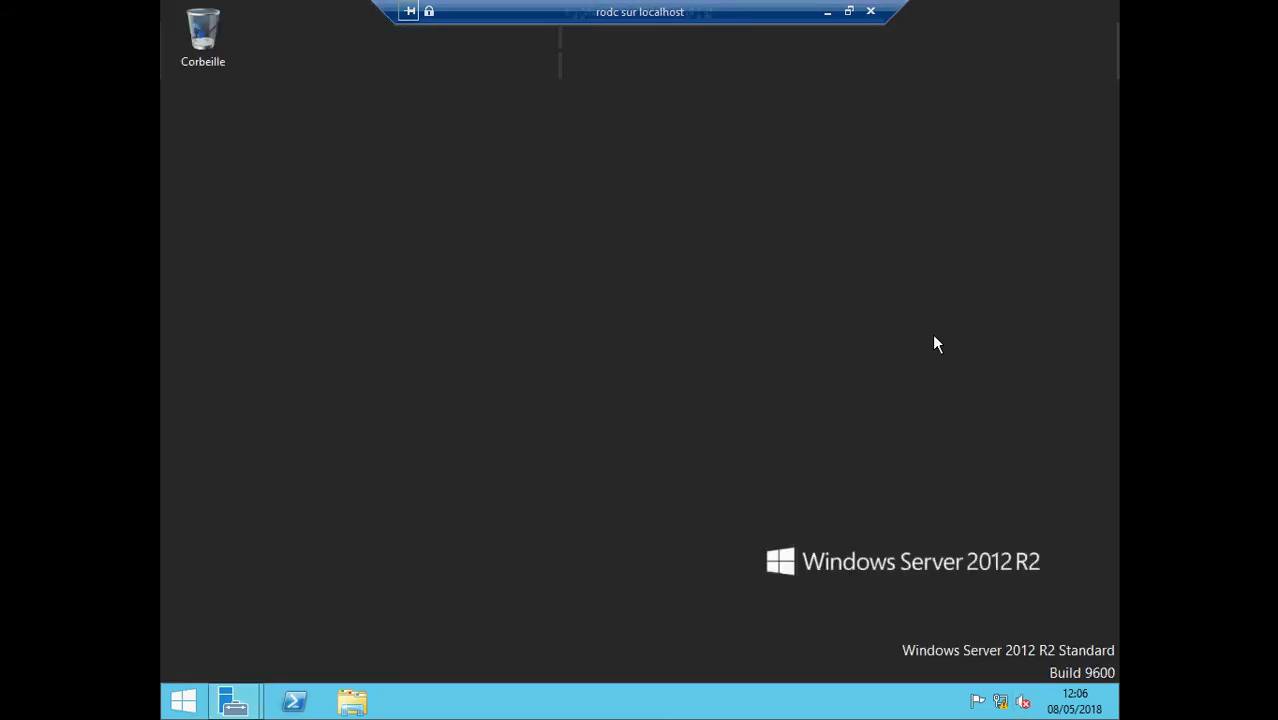
- Recheck RODC's IPv4 settings with preferred DNS 192.168.1.5, then minimize the VM session
left_click(827, 12)
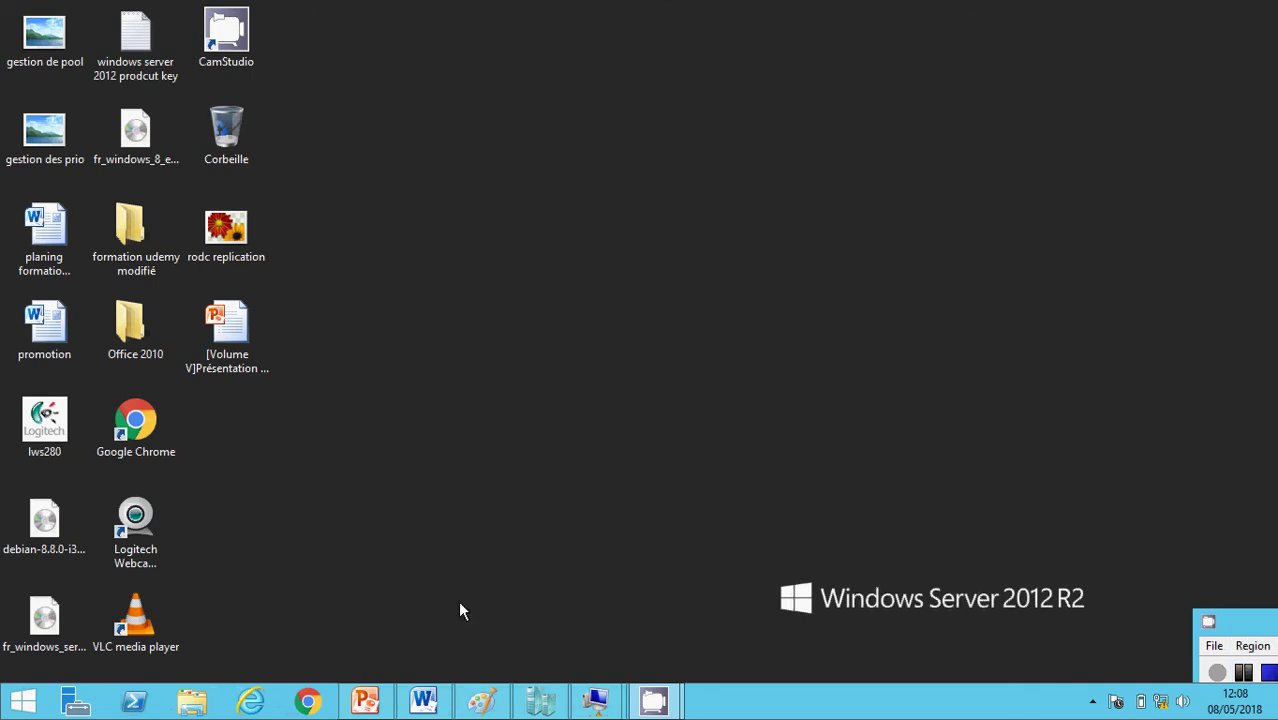
left_click(596, 700)
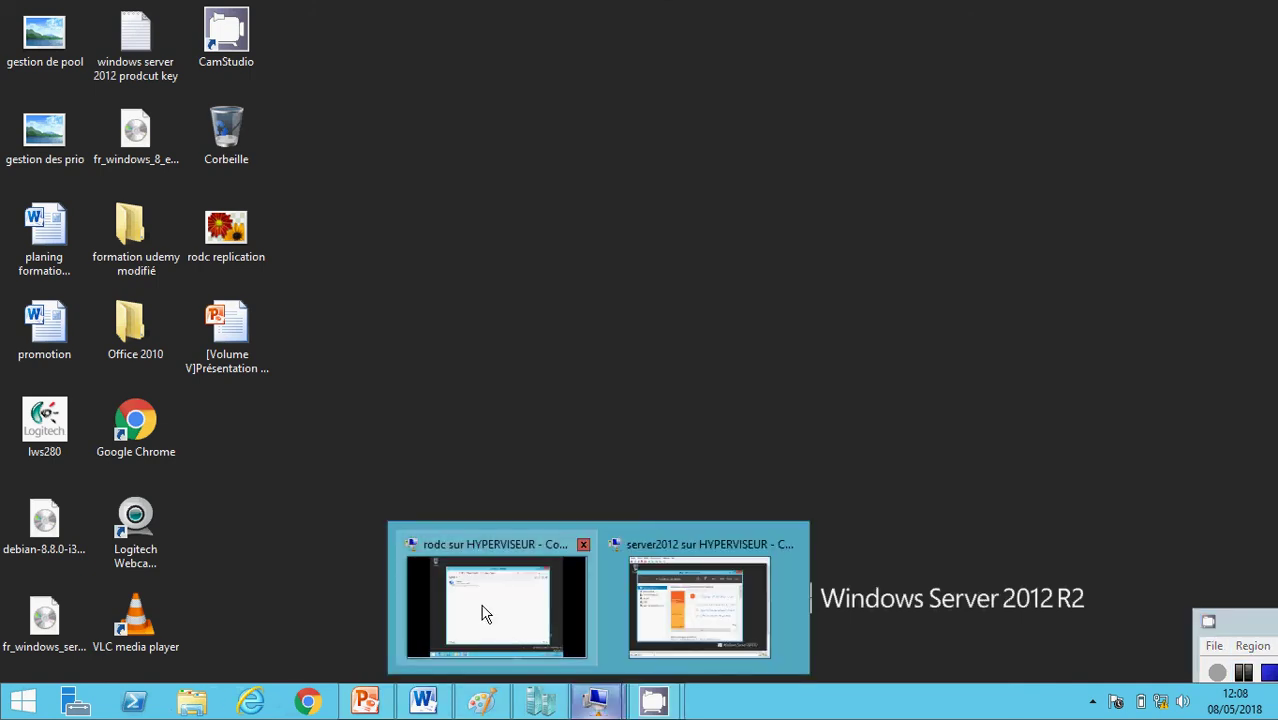
left_click(484, 613)
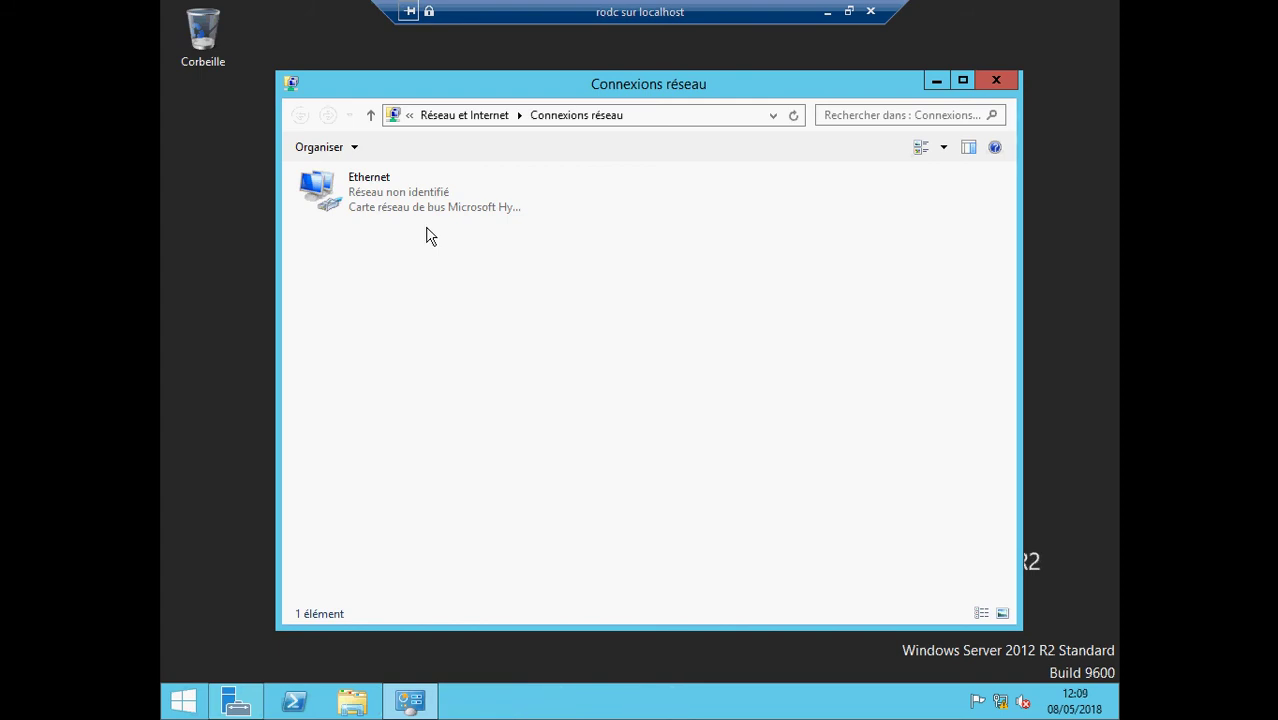
right_click(384, 204)
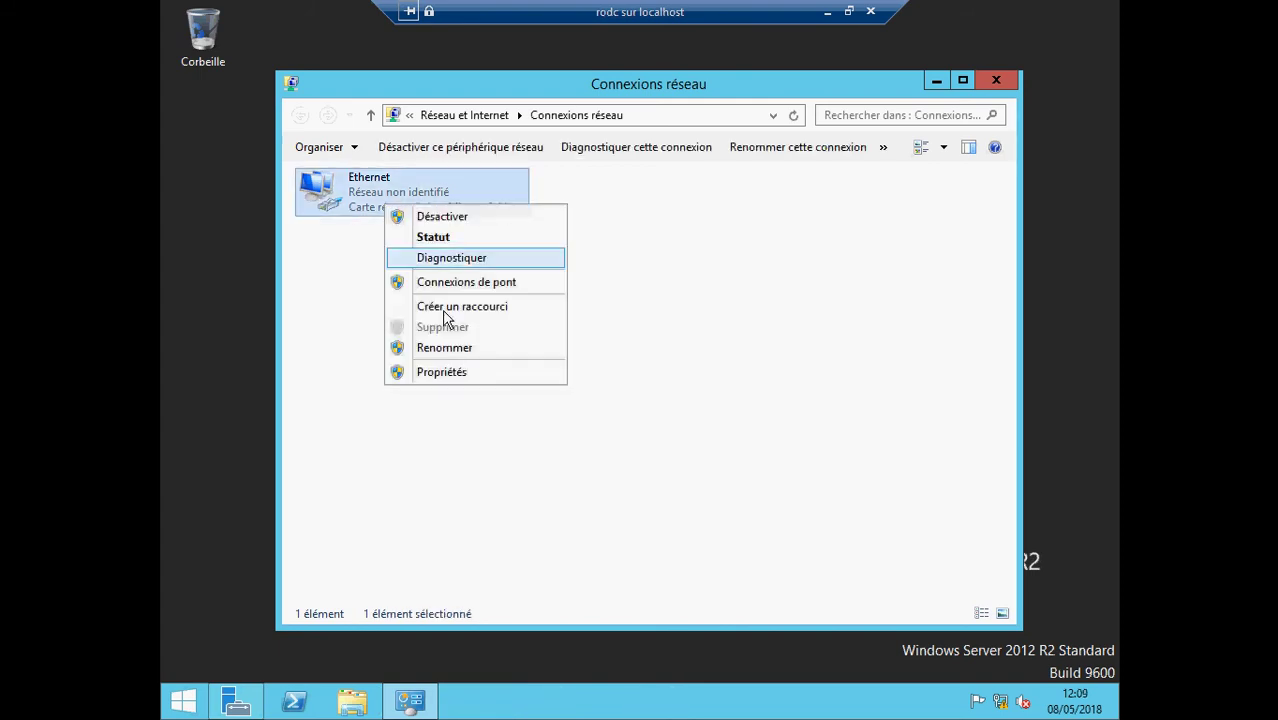
left_click(470, 373)
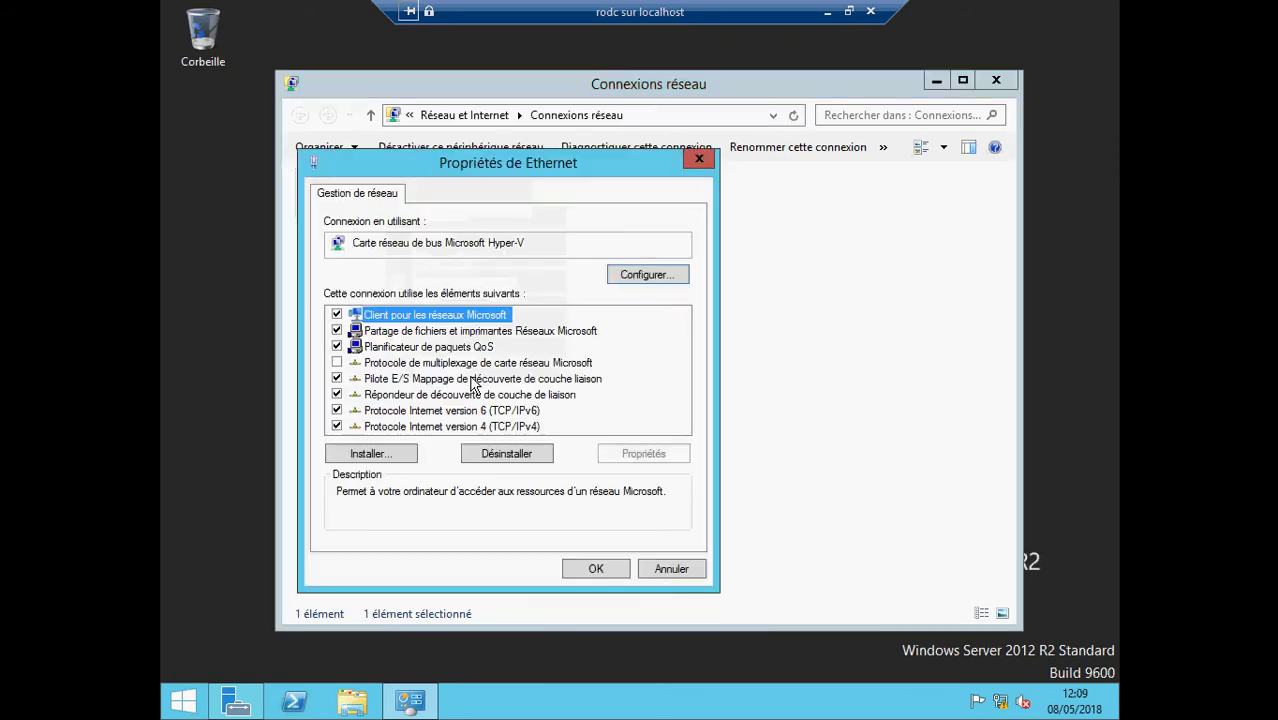
double_click(475, 426)
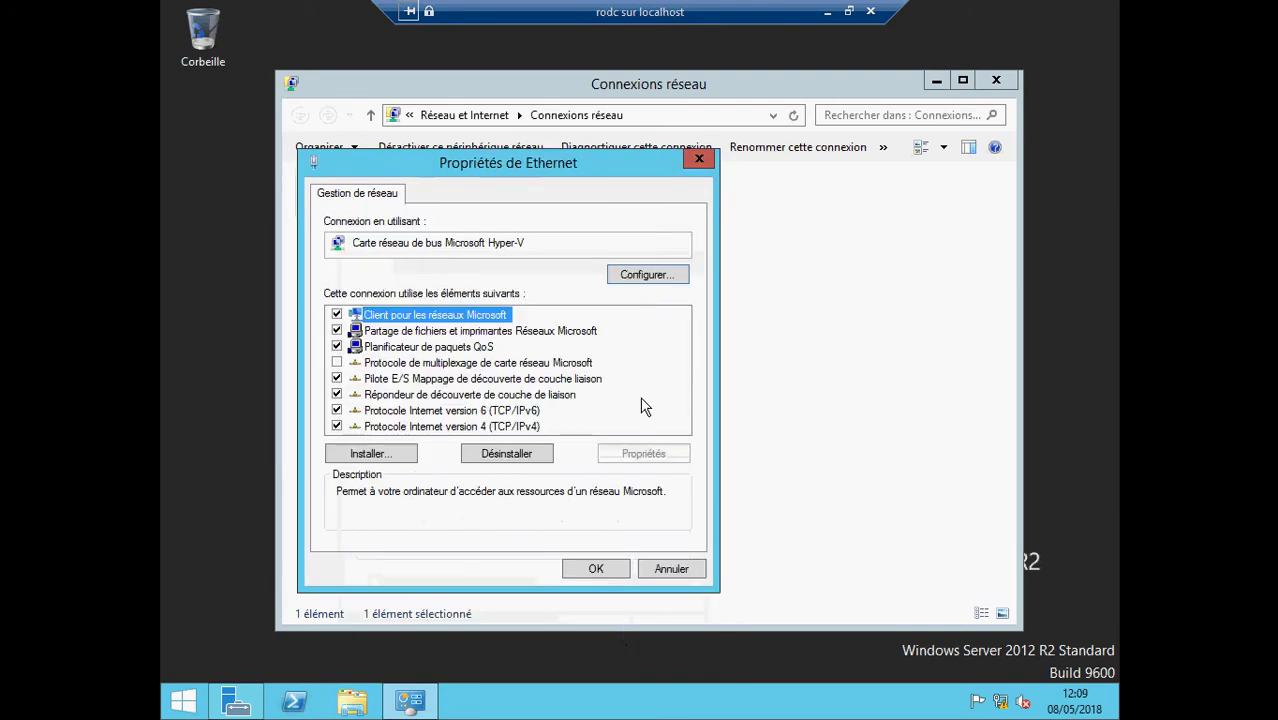
left_click(598, 566)
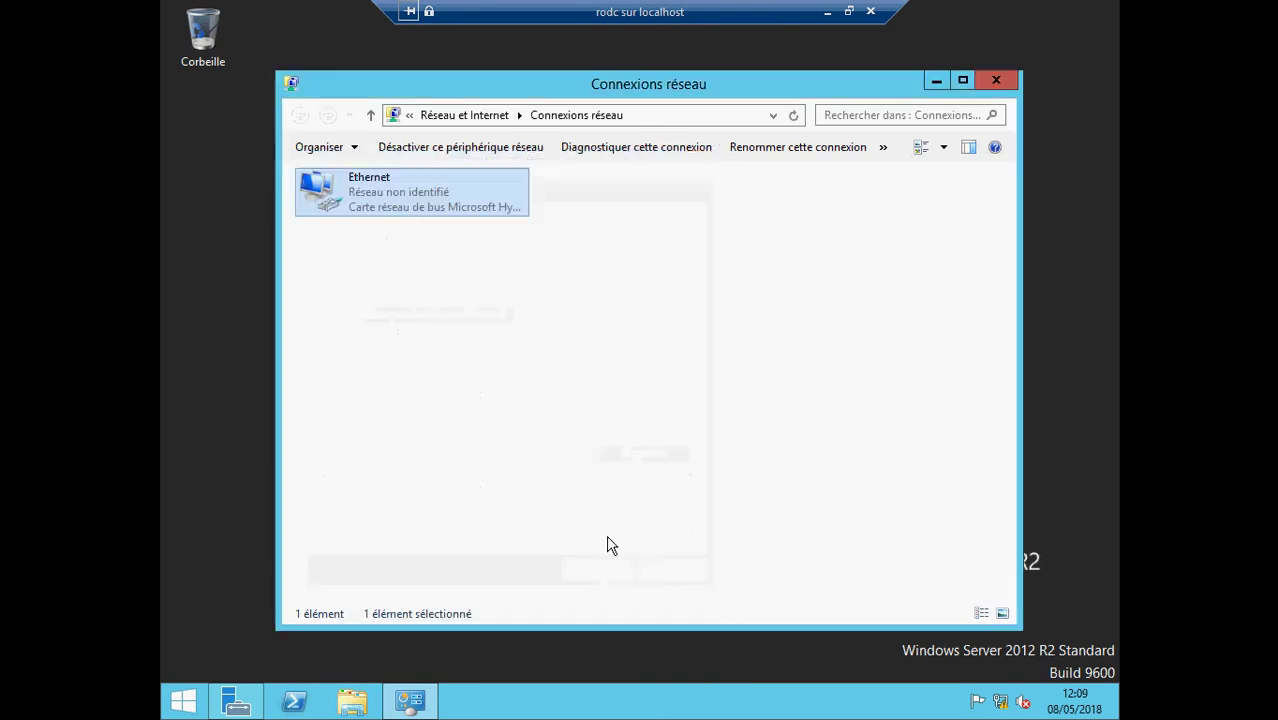
left_click(827, 13)
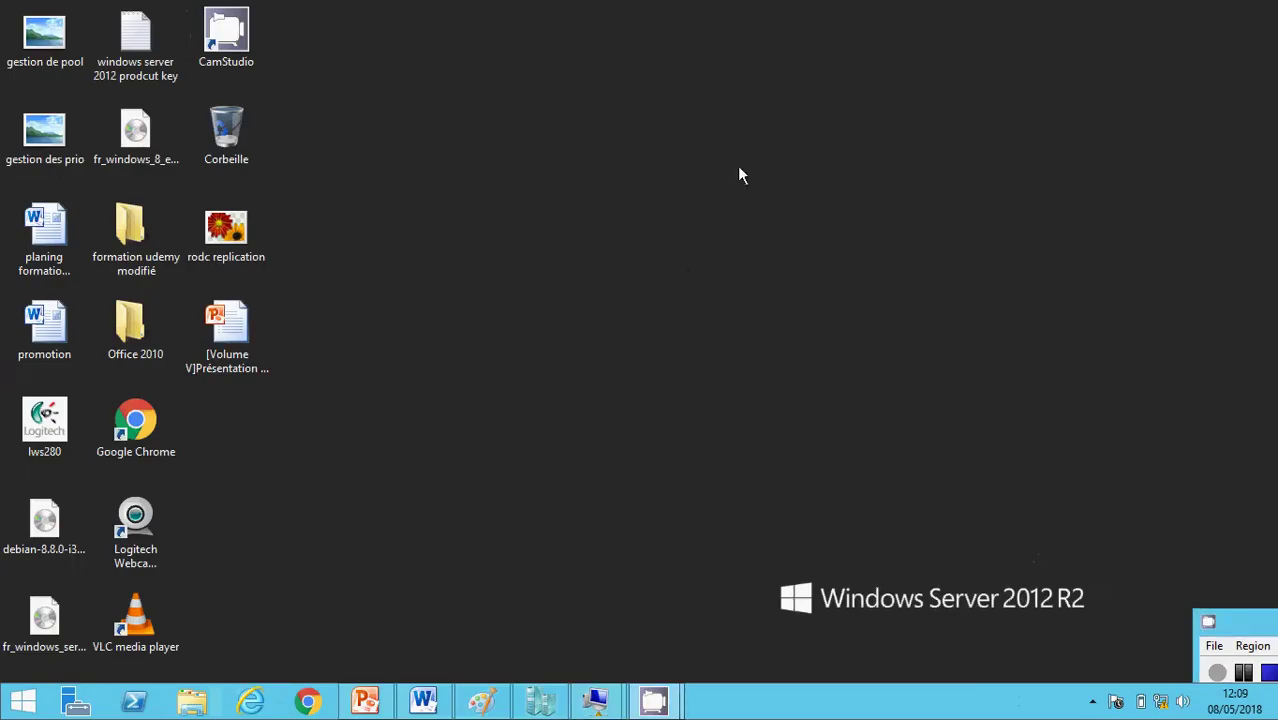
- Review the rodc replication diagram in Paint, minimize it, and return to the rodc VM
left_click(484, 698)
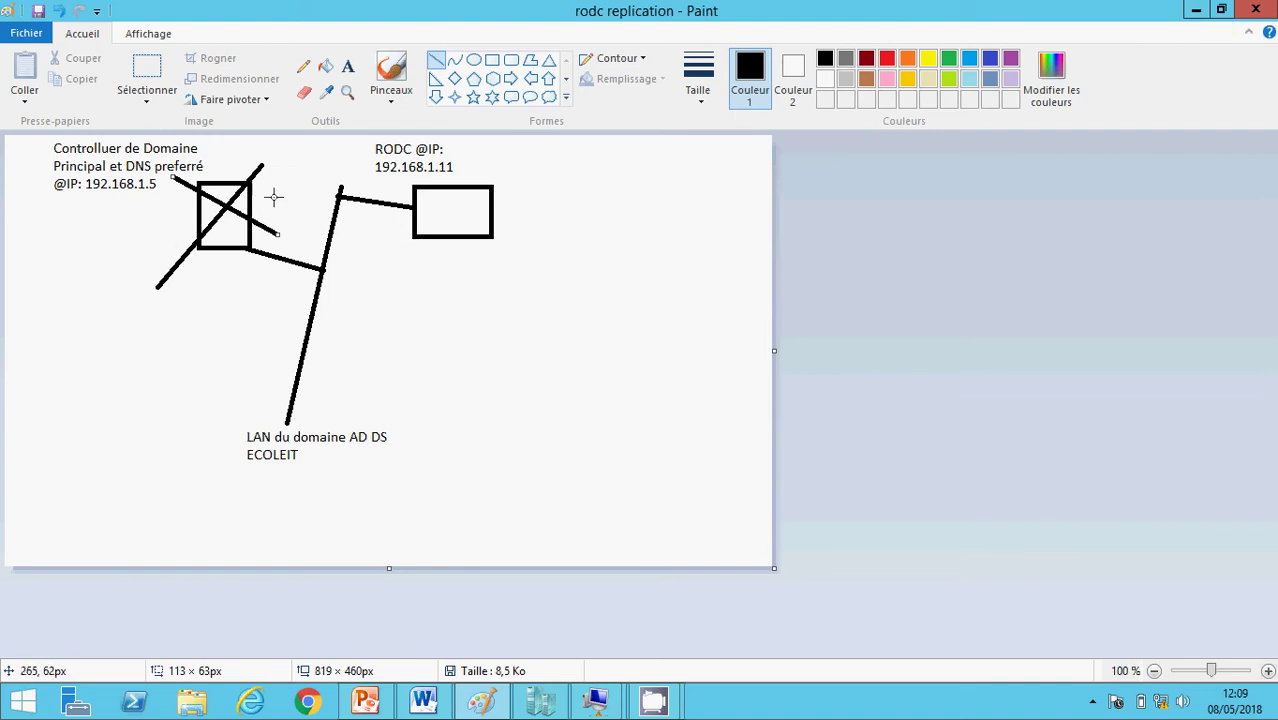
left_click(1197, 12)
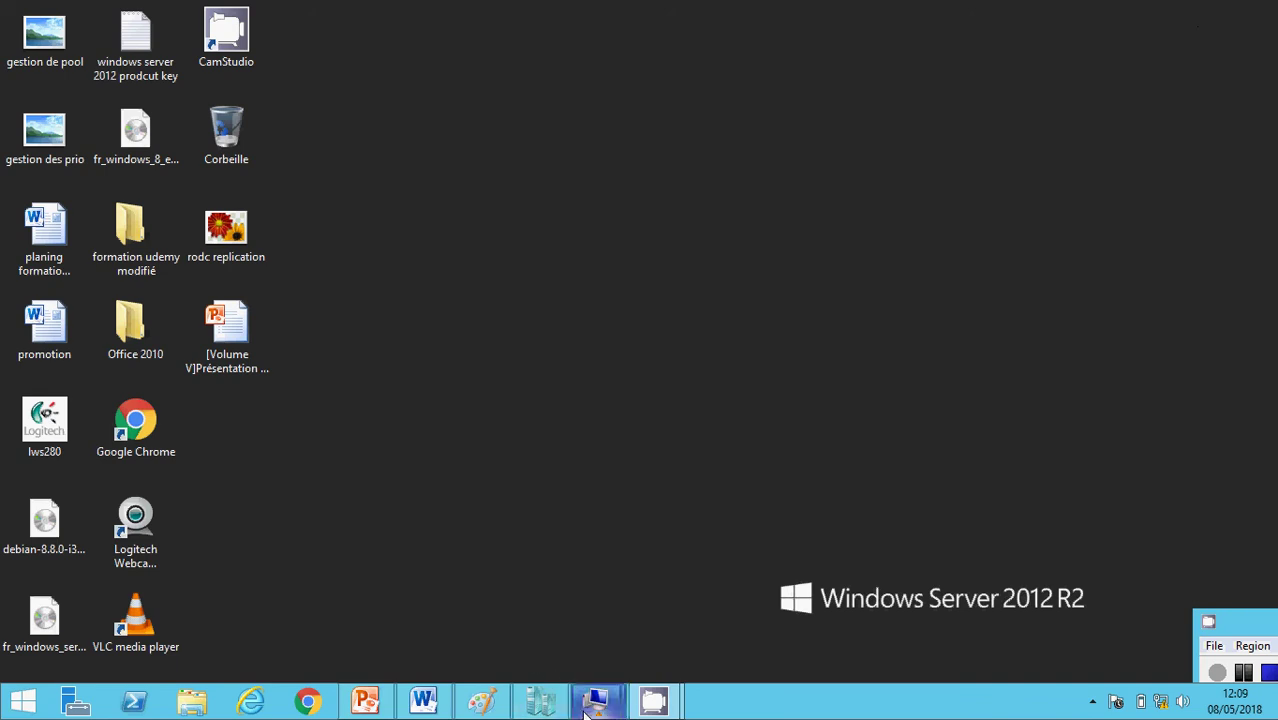
mouse_move(596, 700)
left_click(493, 646)
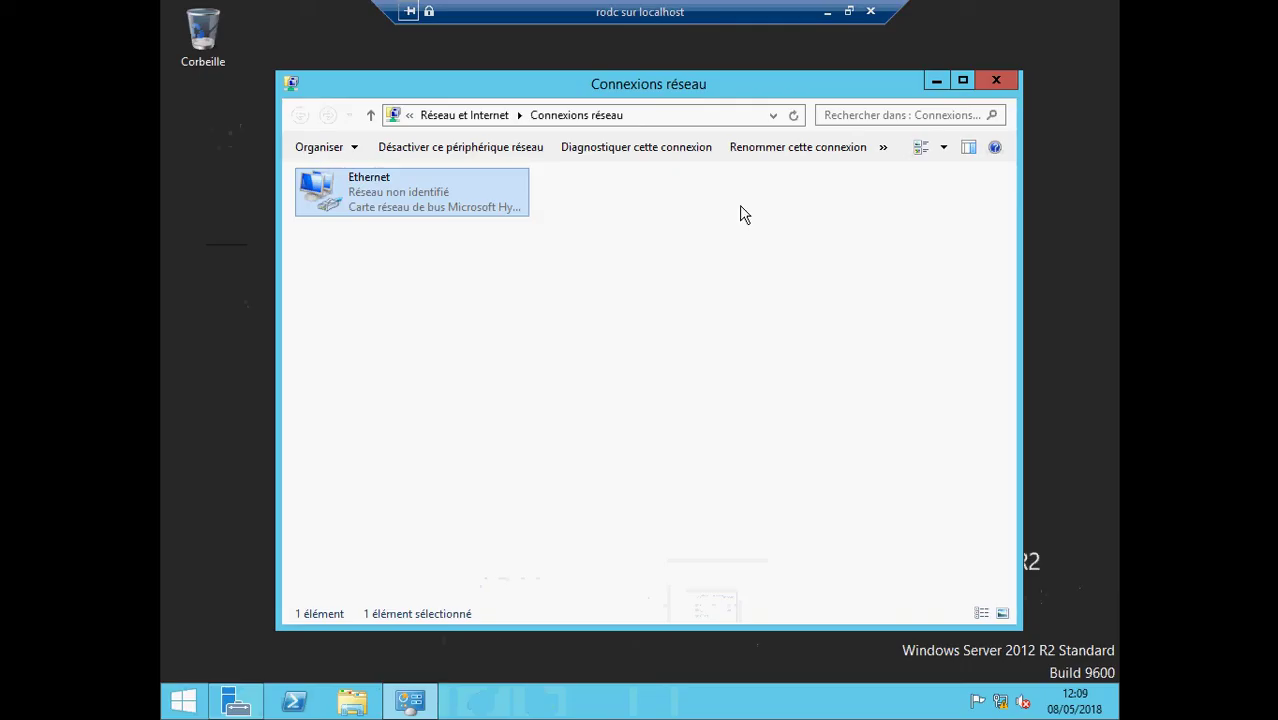
- Close Network Connections and launch 'Promouvoir ce serveur en contrôleur de domaine' from Server Manager notifications
left_click(996, 79)
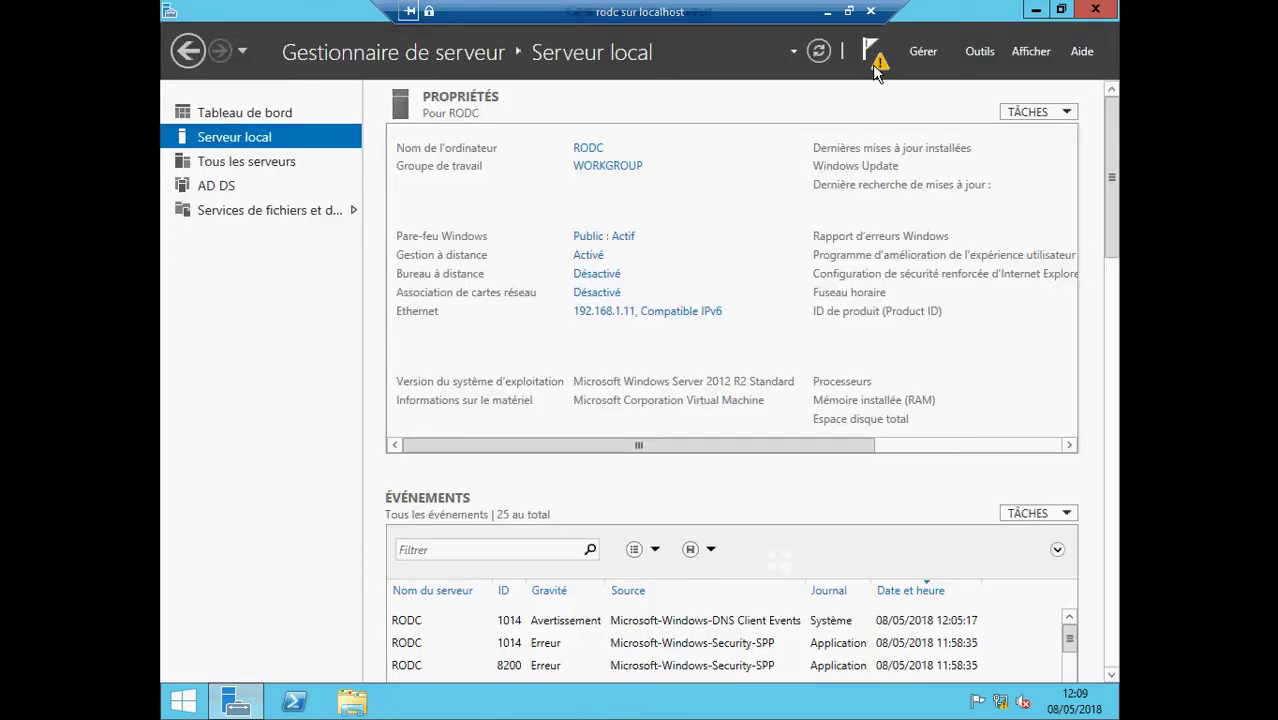
left_click(870, 55)
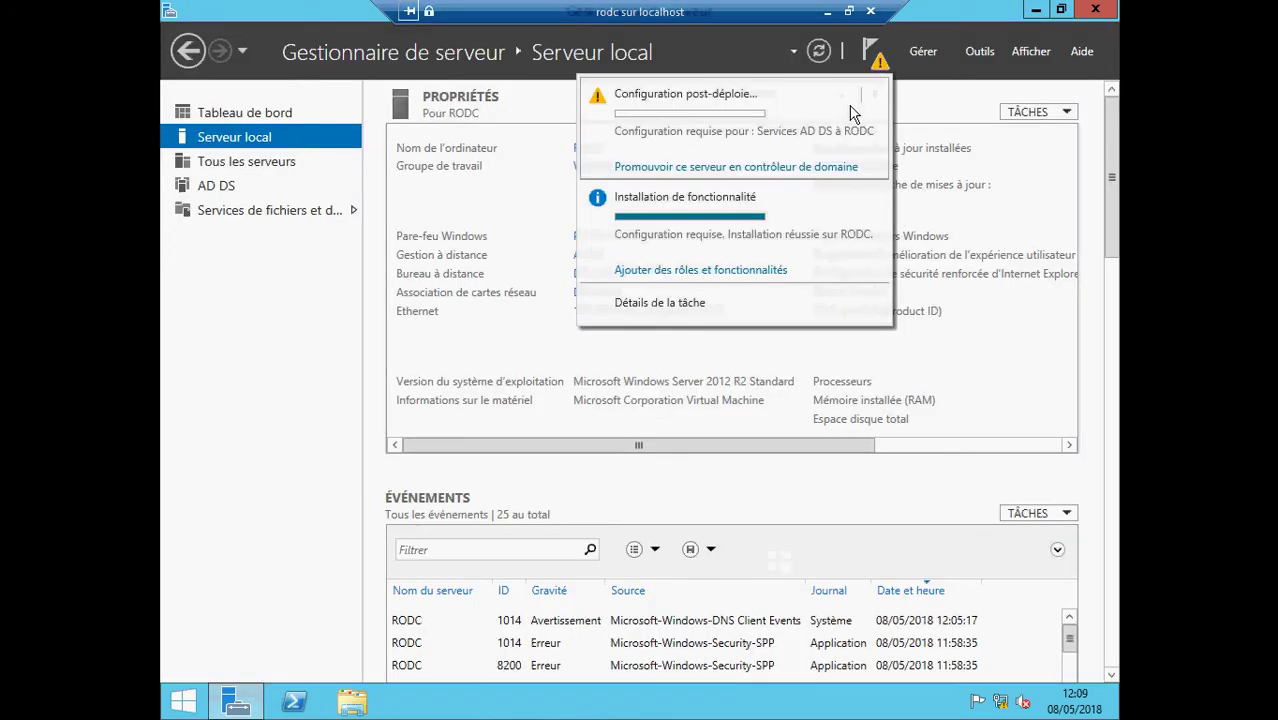
left_click(805, 166)
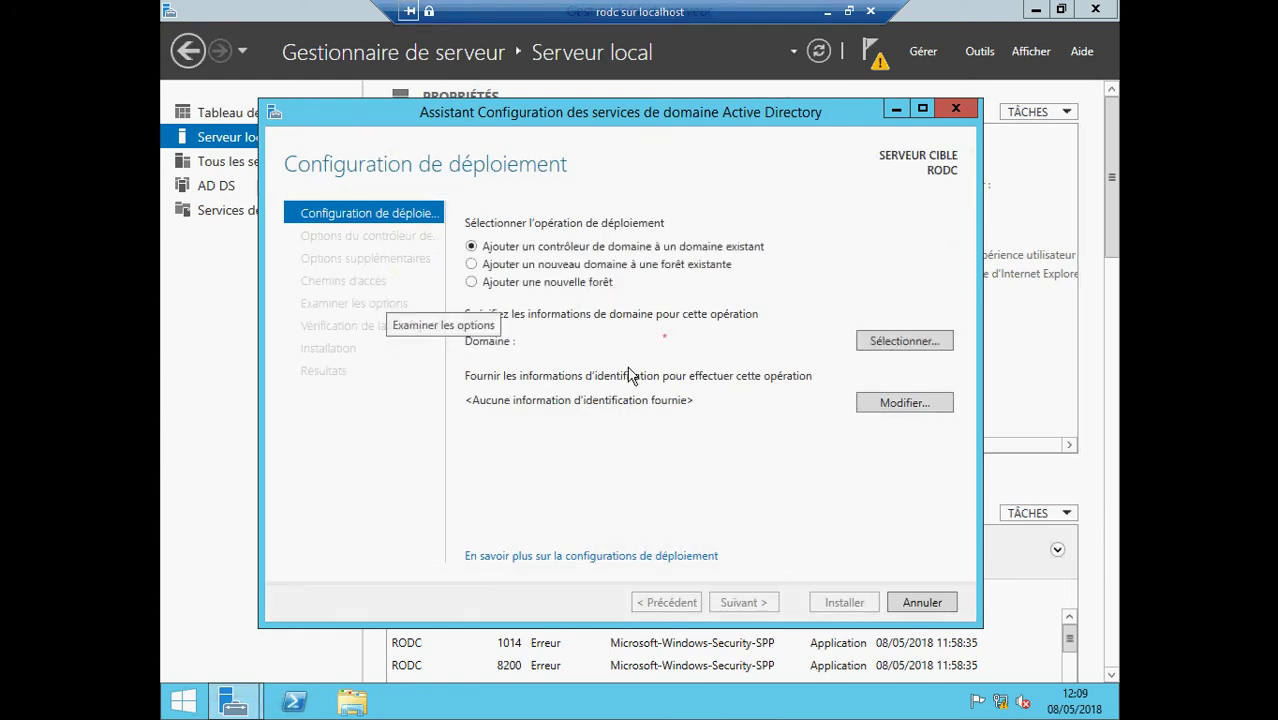
- Enter the ecoleit domain administrator user name and password in the credentials prompt
left_click(940, 345)
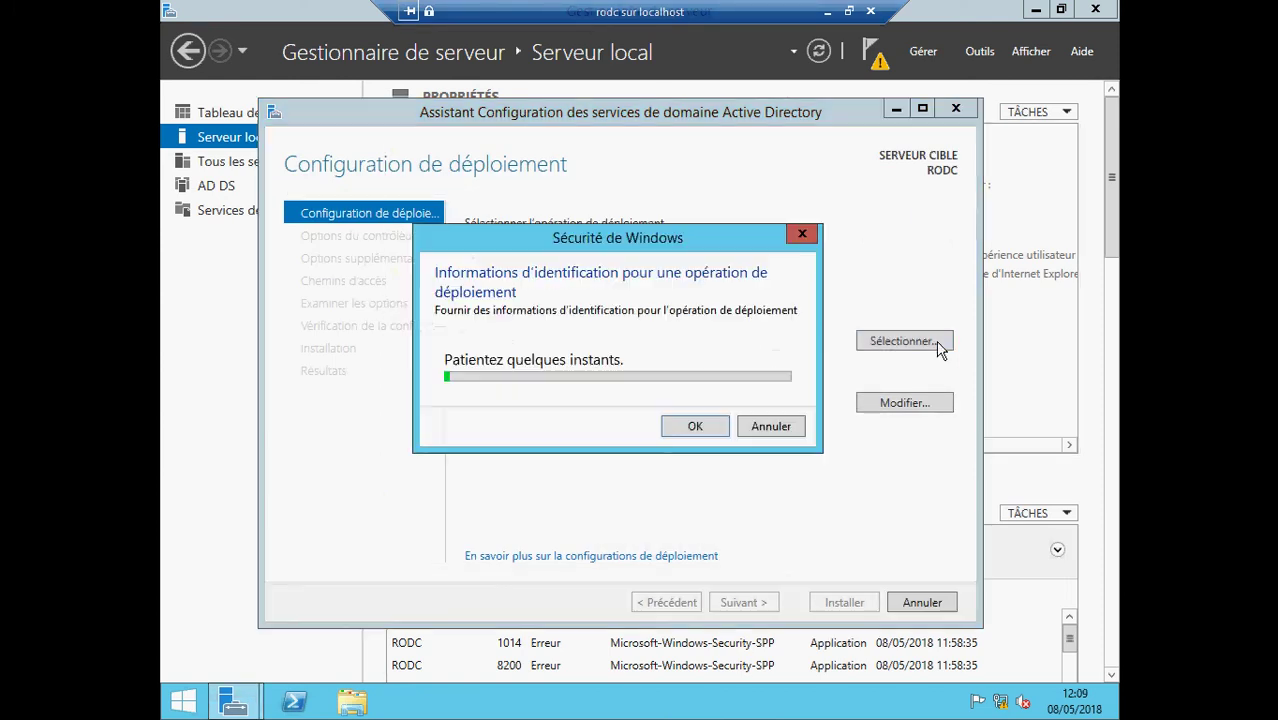
type("e")
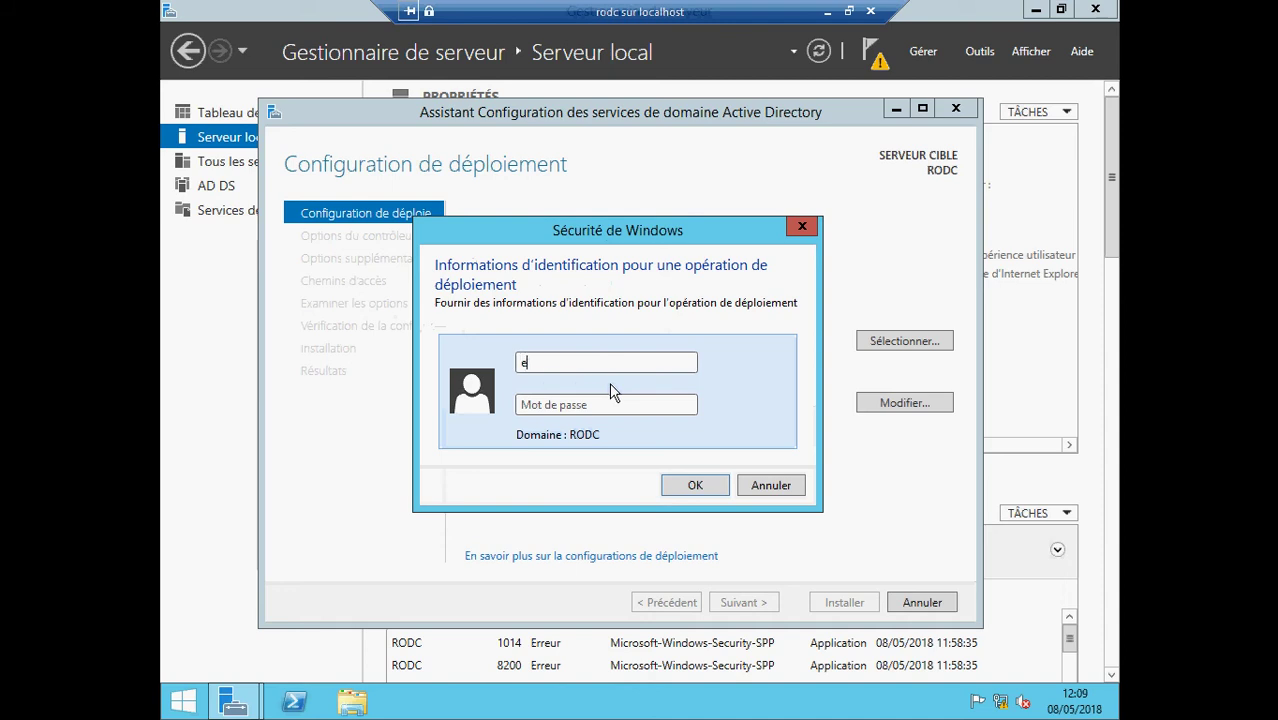
type("coleit")
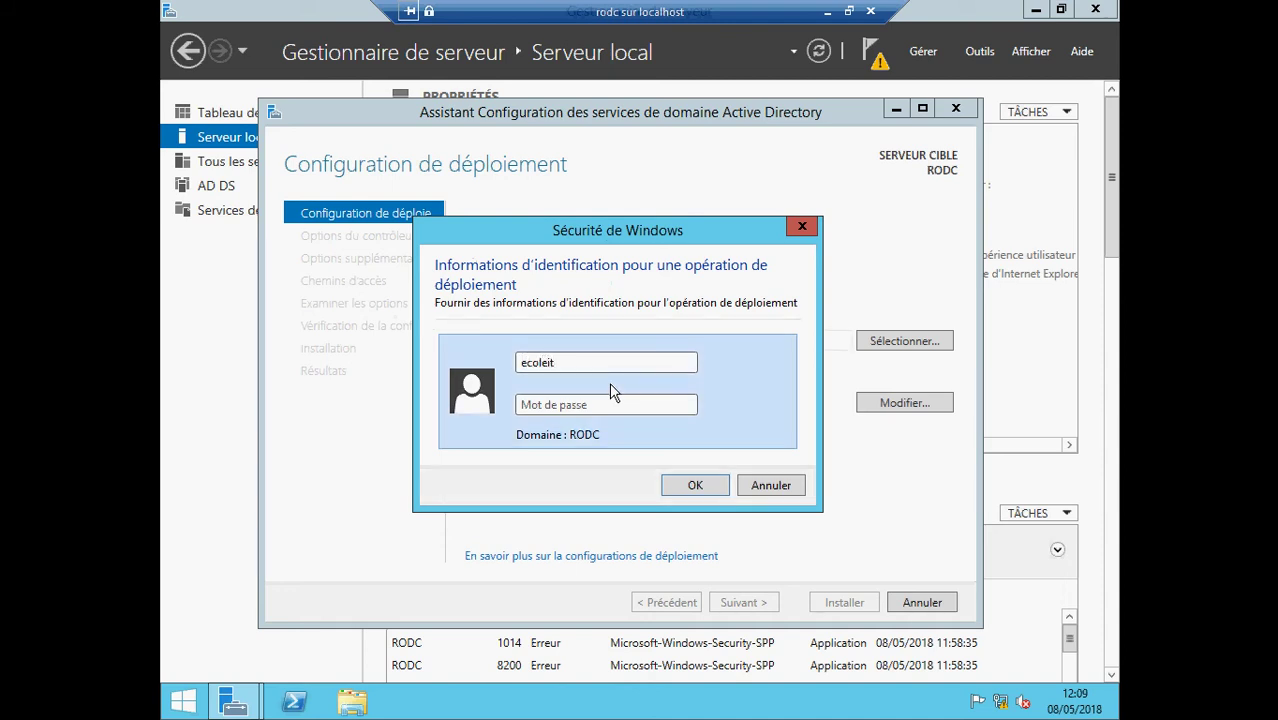
type("\\ad")
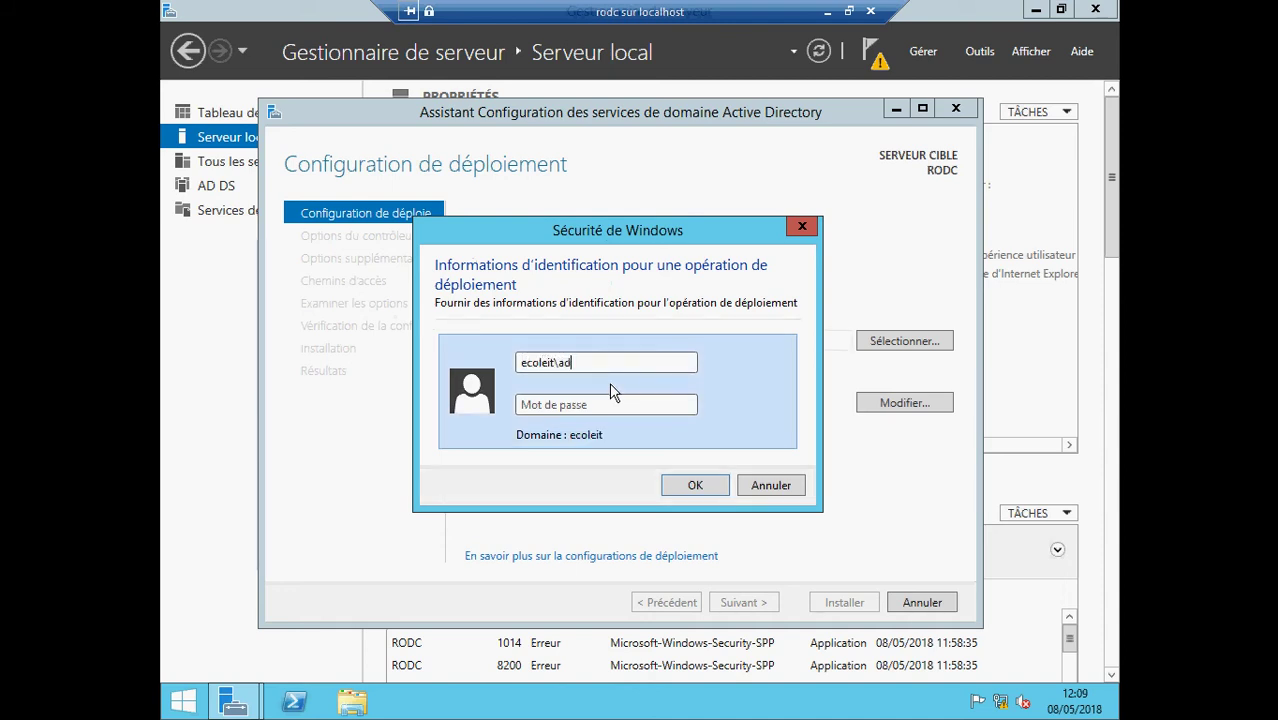
type("ministrateur")
left_click(591, 404)
type("•")
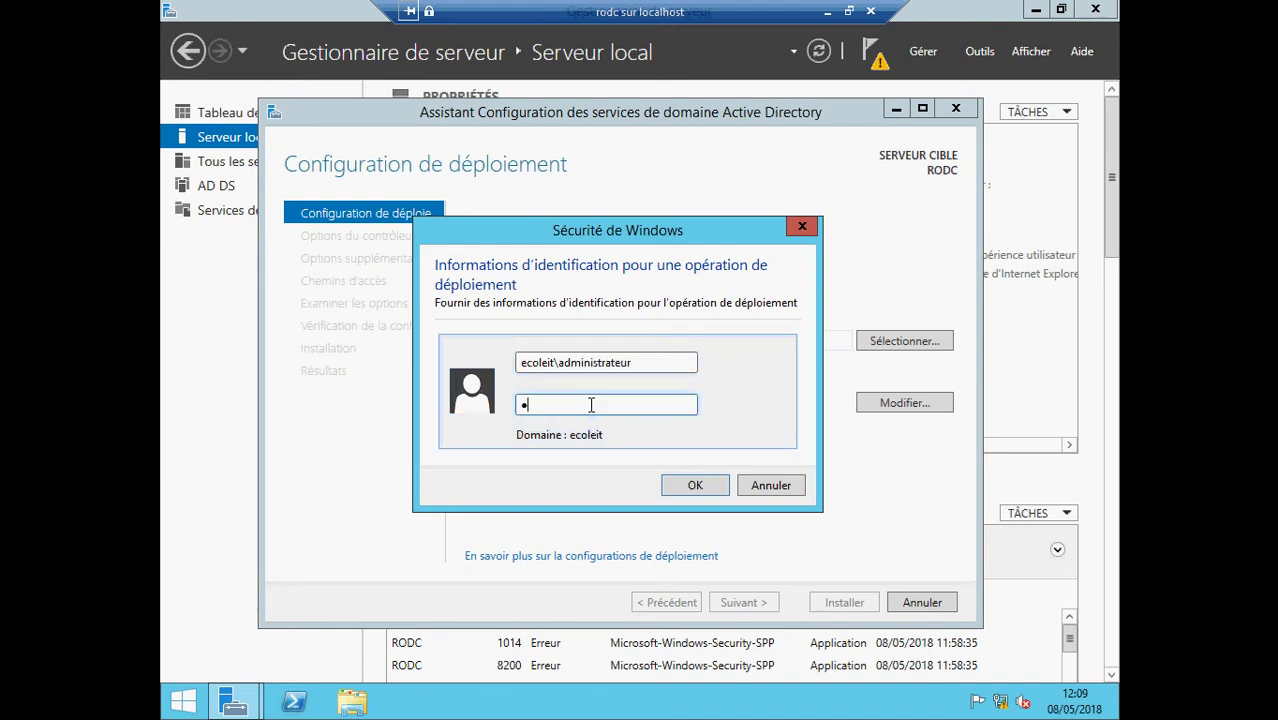
type("•••")
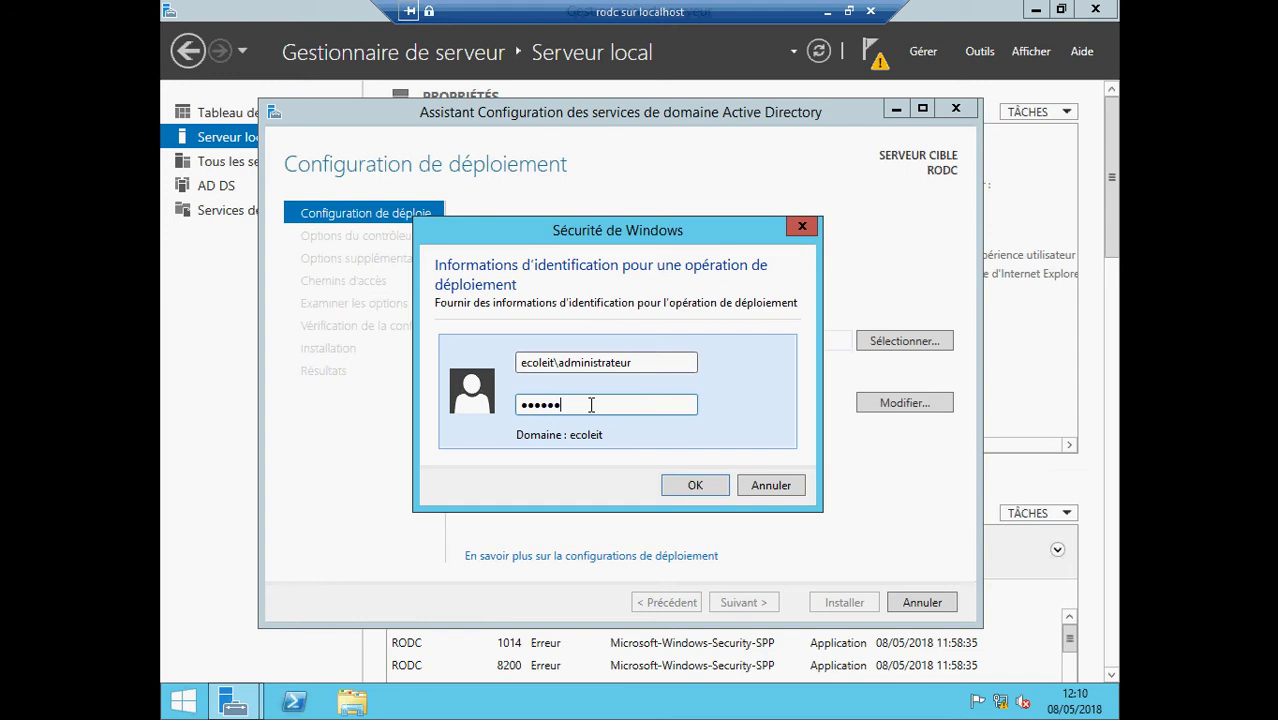
type("•••••")
- Retry the forest domain lookup, which returns no domains, and clear the Domaine field
left_click(686, 488)
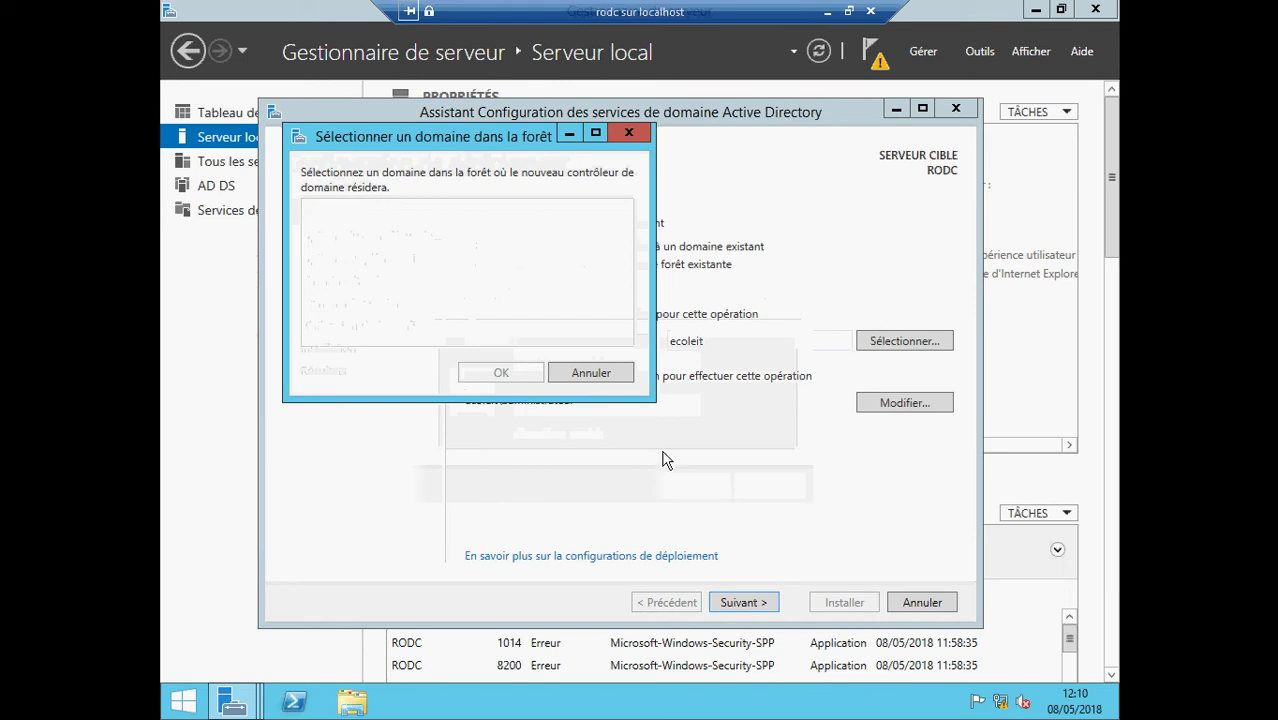
left_click(610, 379)
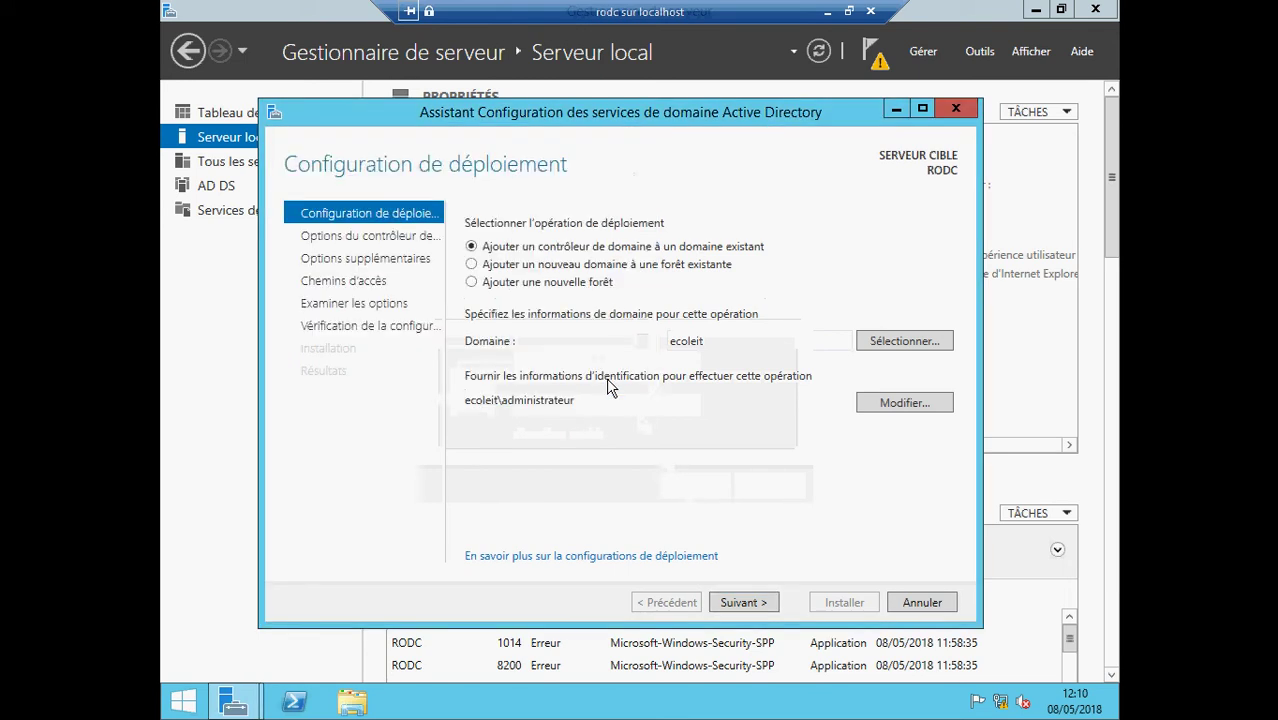
left_click(880, 345)
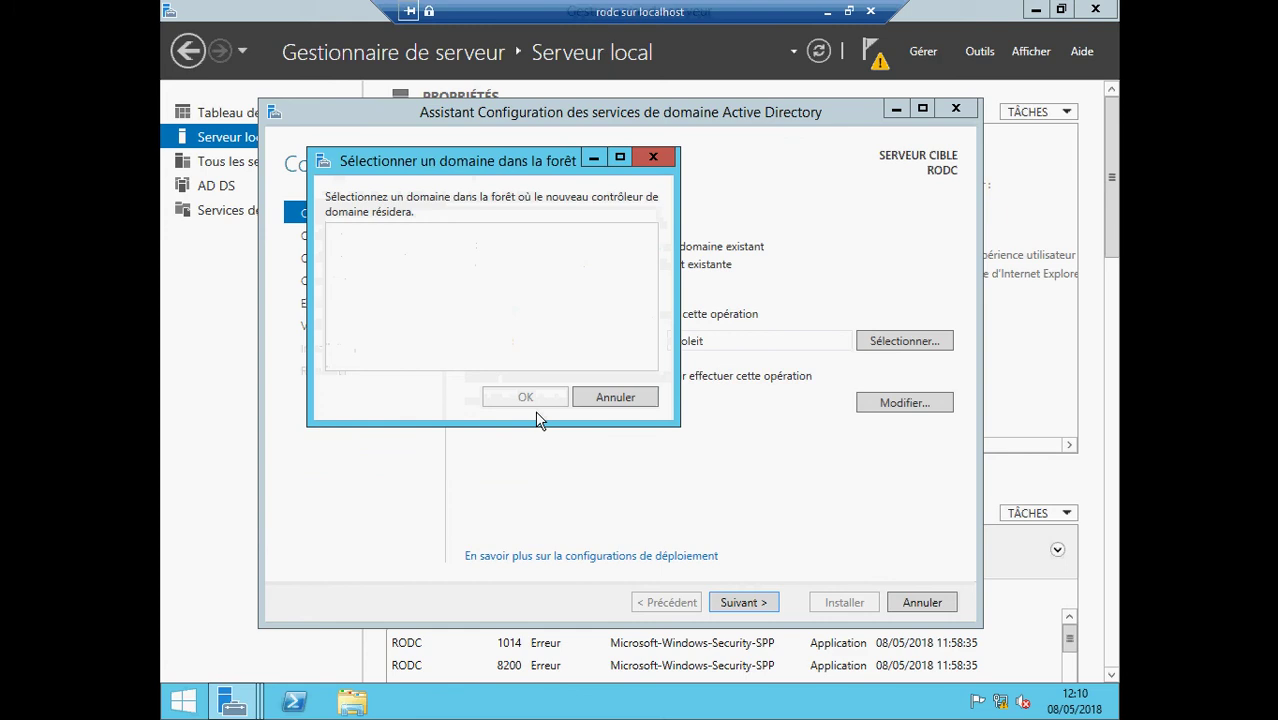
left_click(603, 397)
double_click(731, 341)
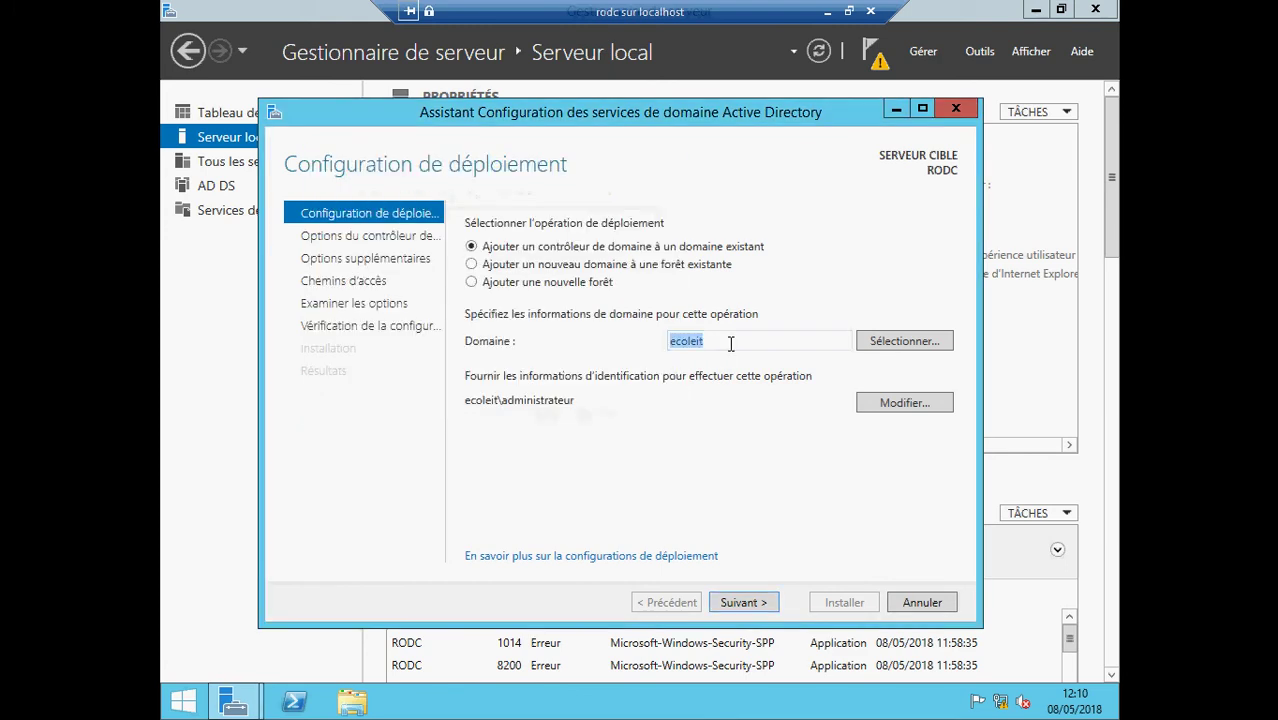
key("BackSpace")
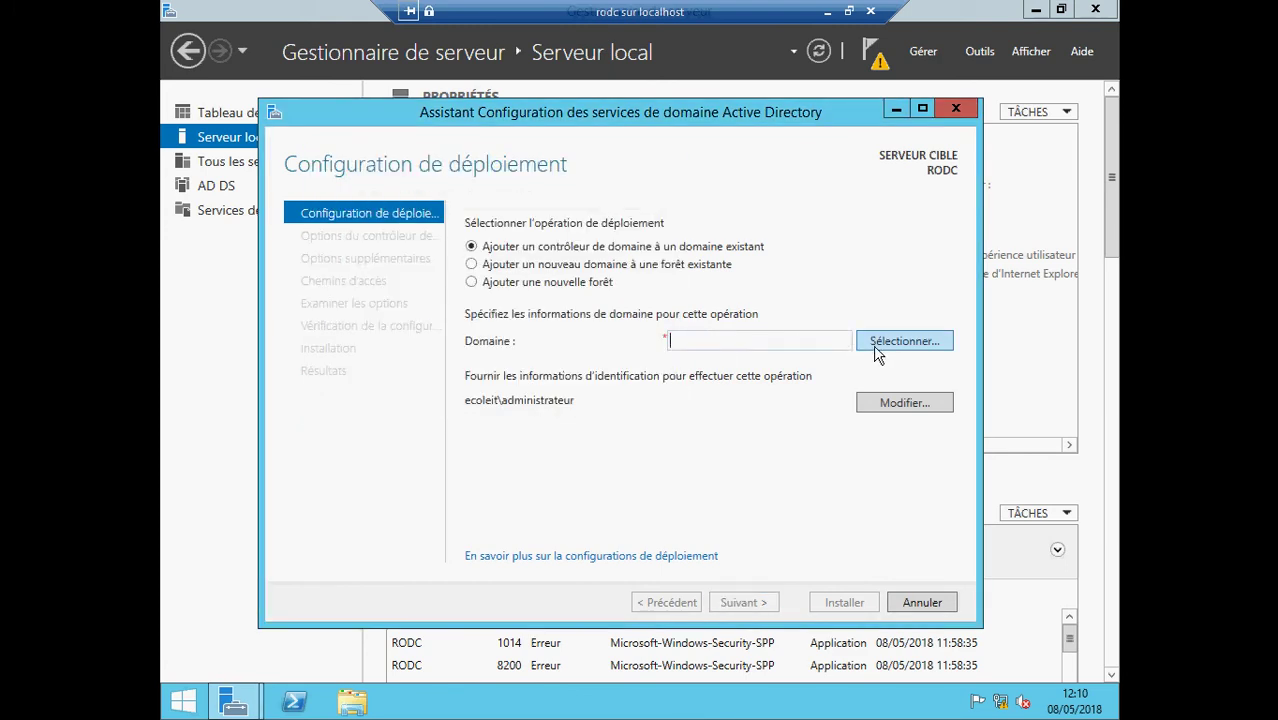
left_click(877, 350)
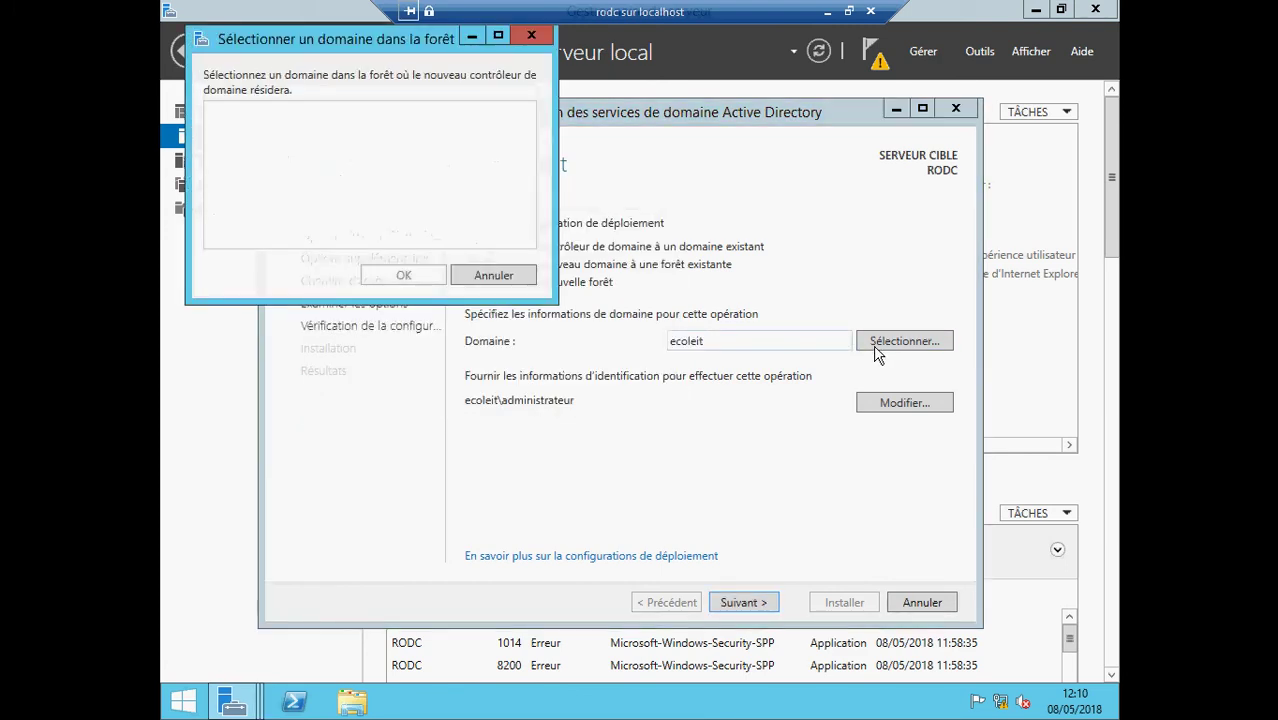
left_click(493, 276)
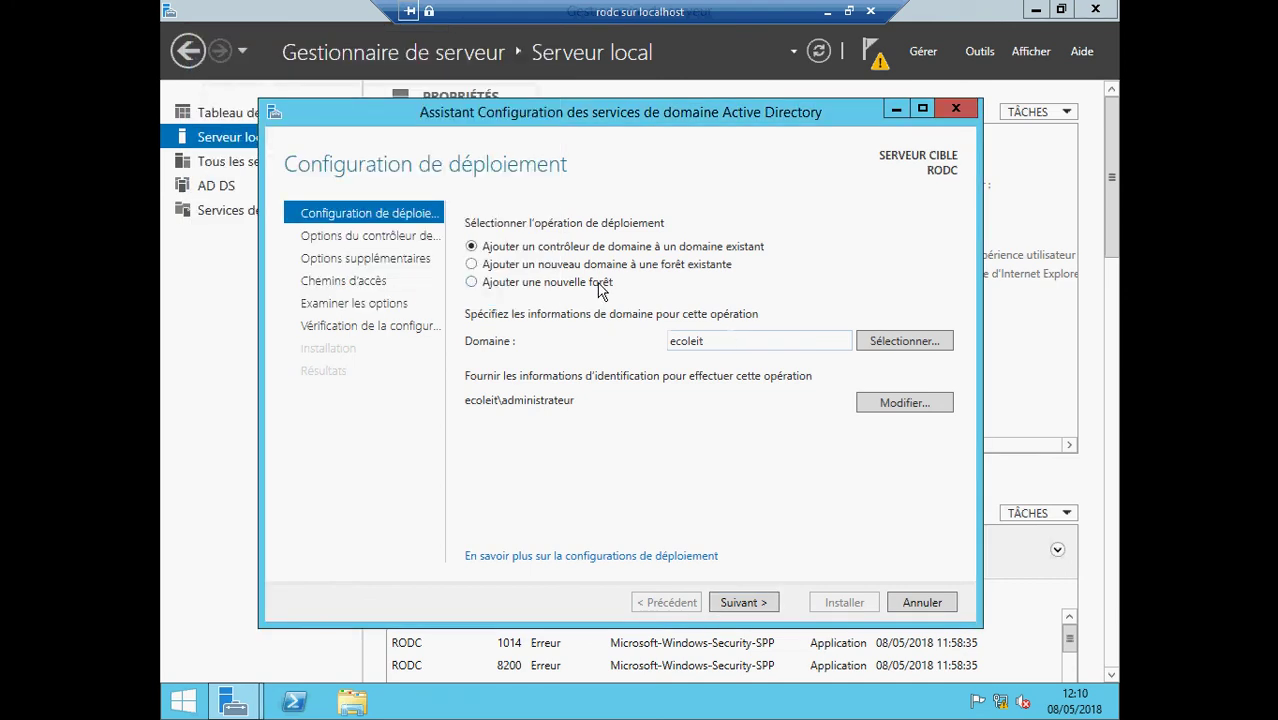
left_click(495, 266)
- Cancel the AD DS wizard, relaunch it from notifications, and open a blank credentials prompt
left_click(920, 603)
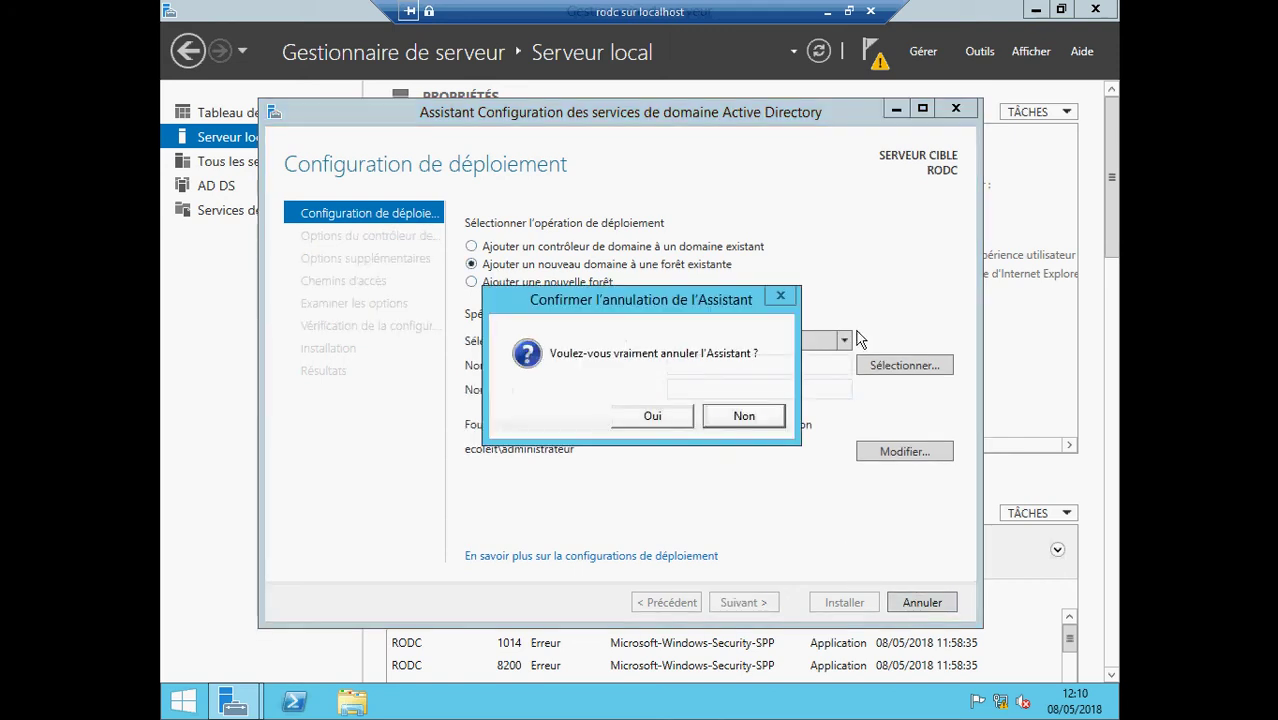
left_click(676, 414)
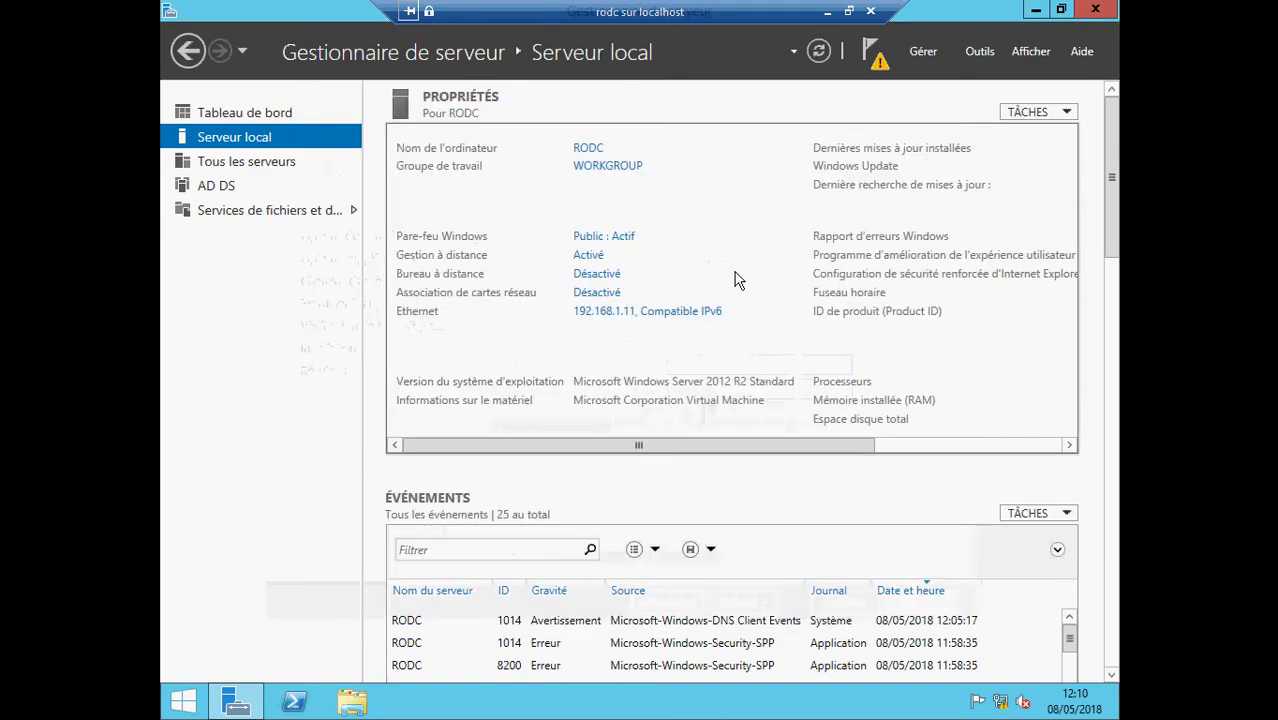
left_click(879, 62)
left_click(827, 172)
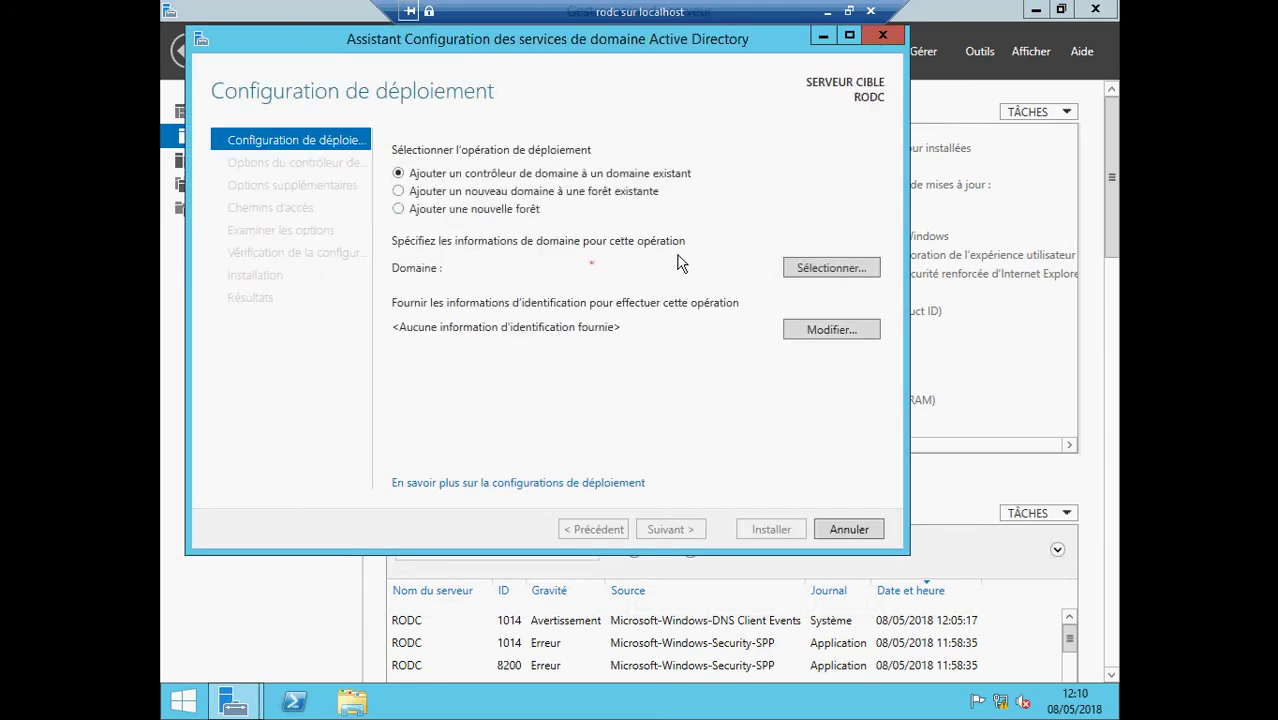
left_click(810, 270)
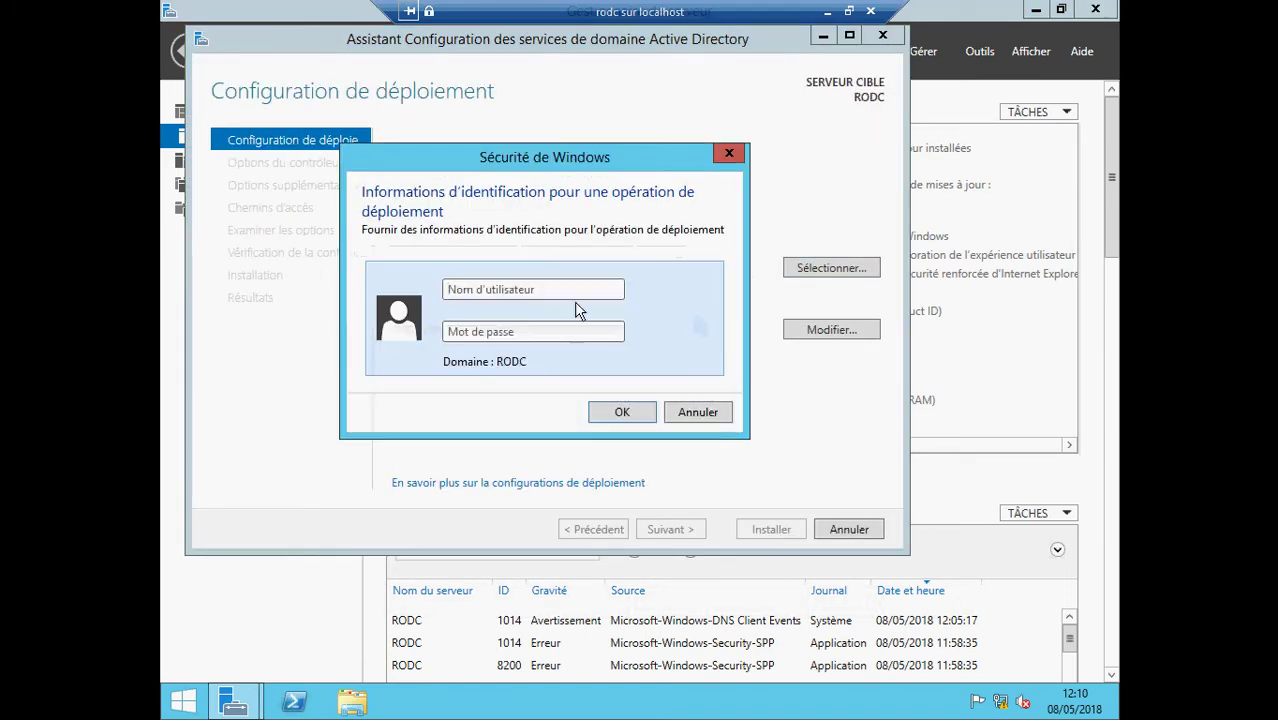
- Submit administrator credentials, dismiss the 'server not operational' domain error, and minimize the VM session
type("ecolei")
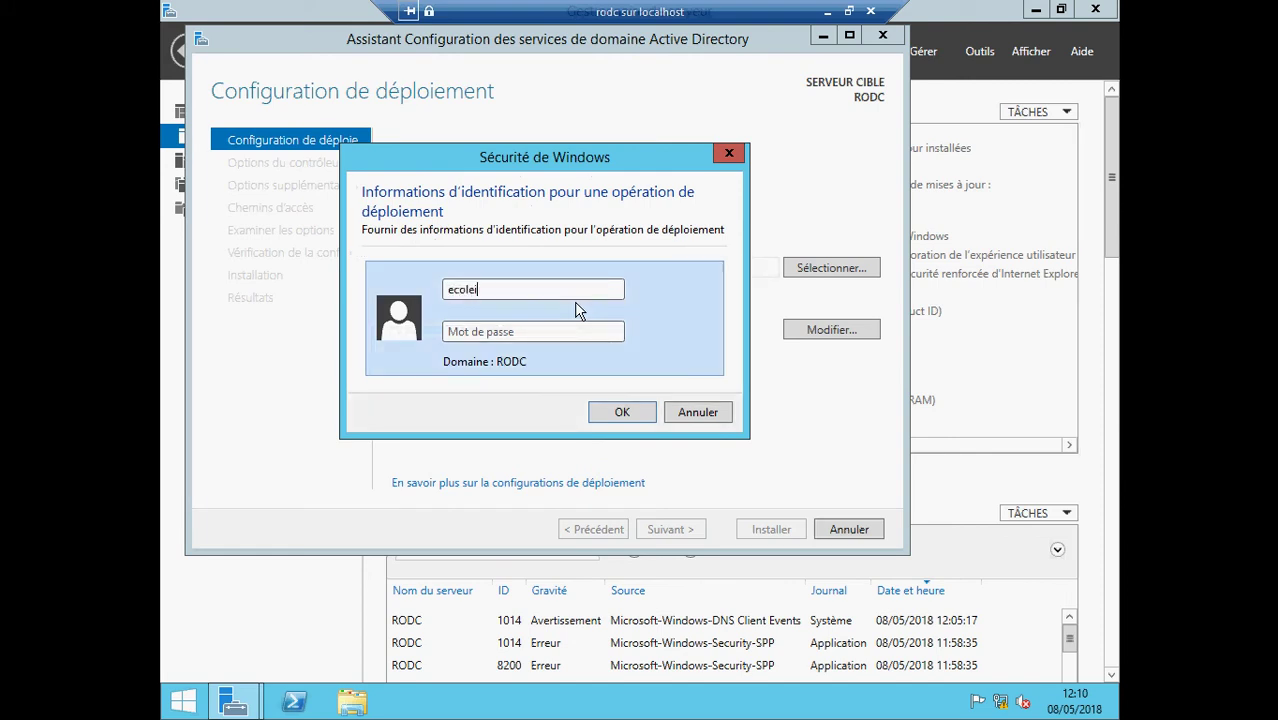
type("t")
type("/adm")
type("inistrat")
type("•")
type("••")
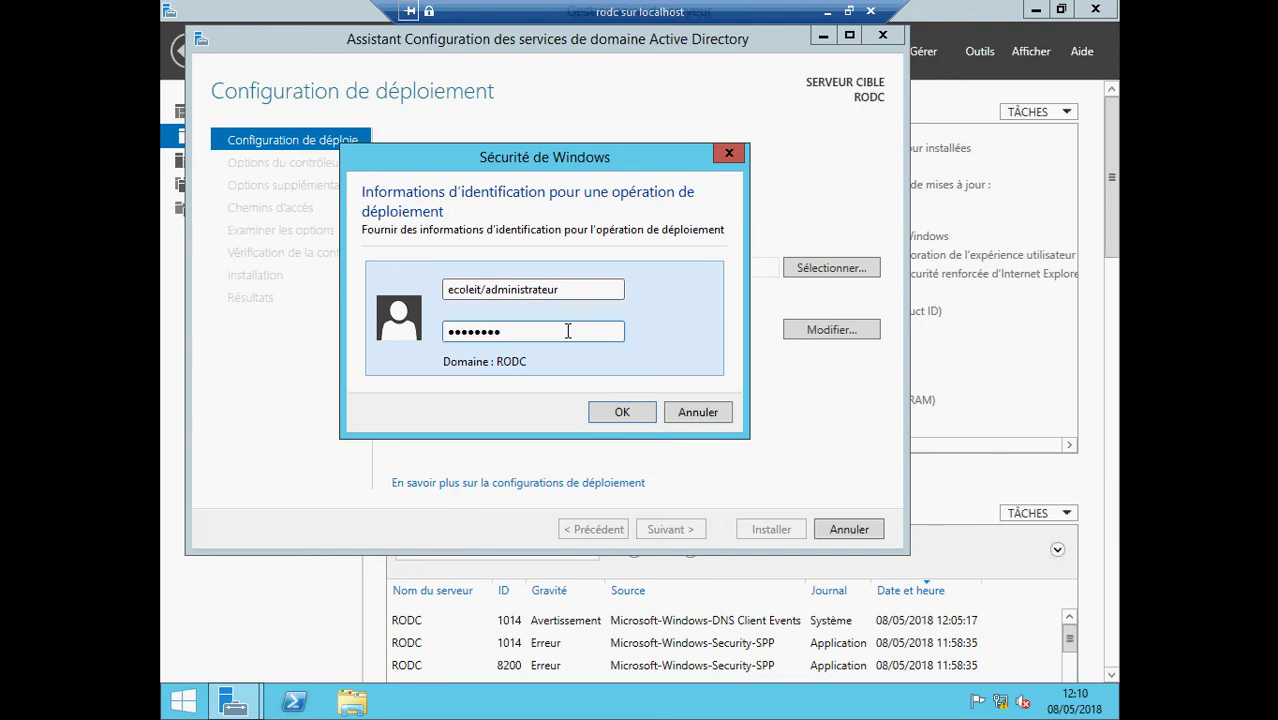
type("••••••")
left_click(620, 413)
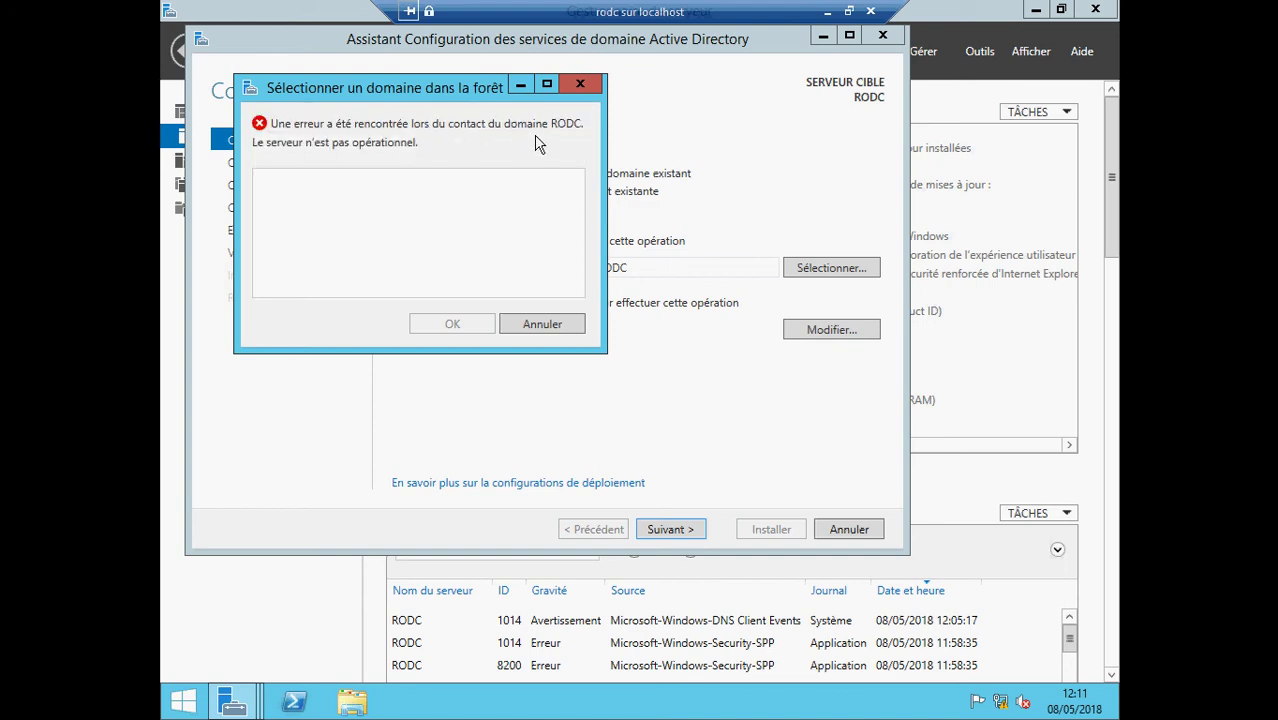
left_click(520, 88)
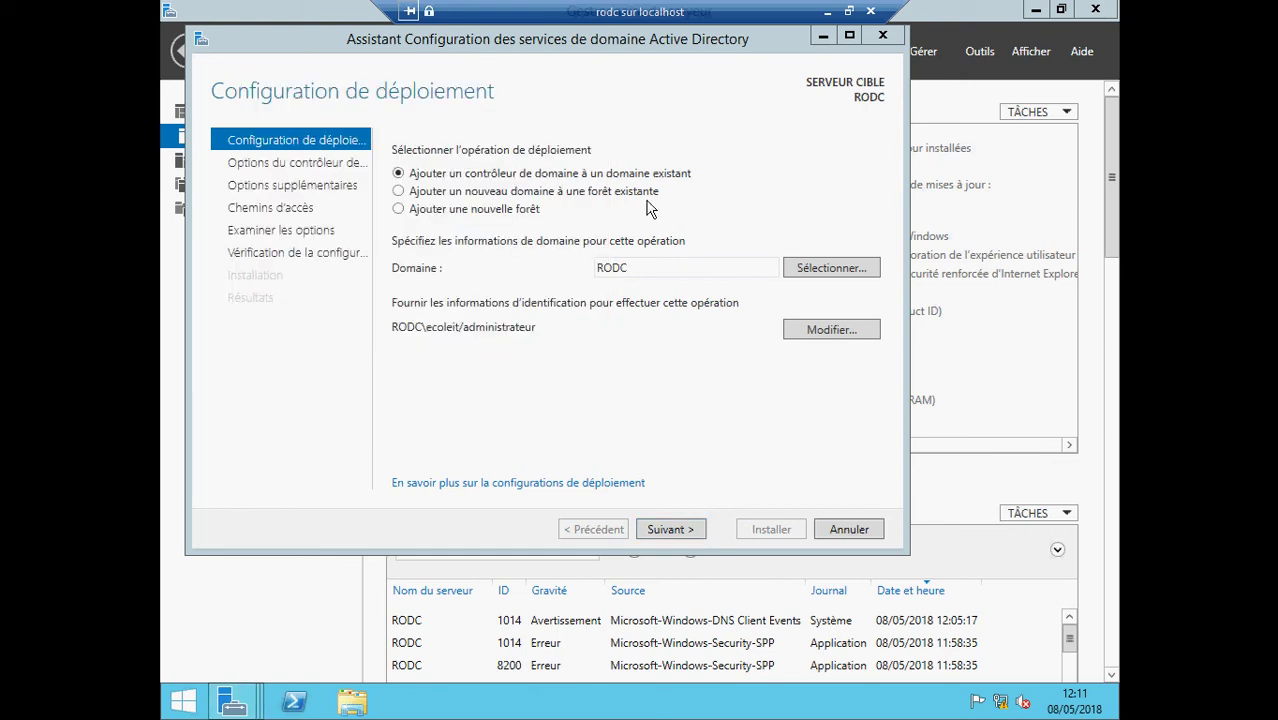
left_click(824, 12)
- Restore the server2012 session, close Server Manager, and switch the connection to Mode plein écran
mouse_move(596, 700)
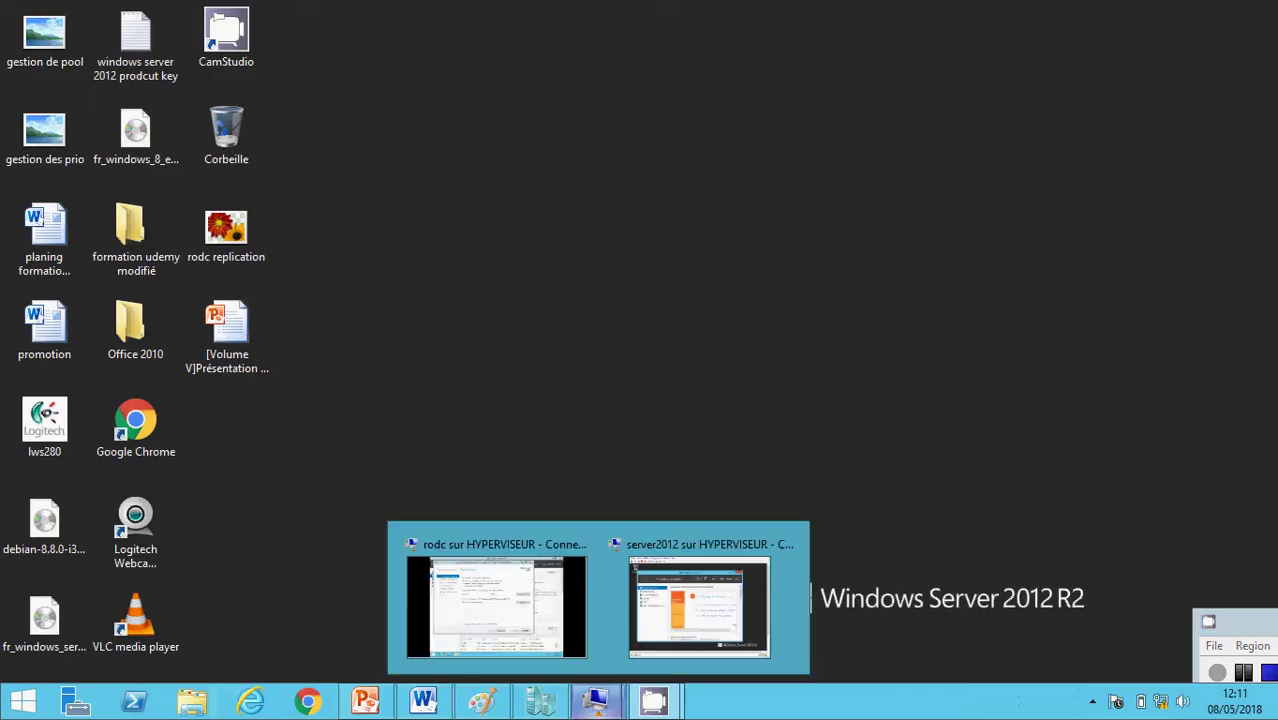
left_click(702, 615)
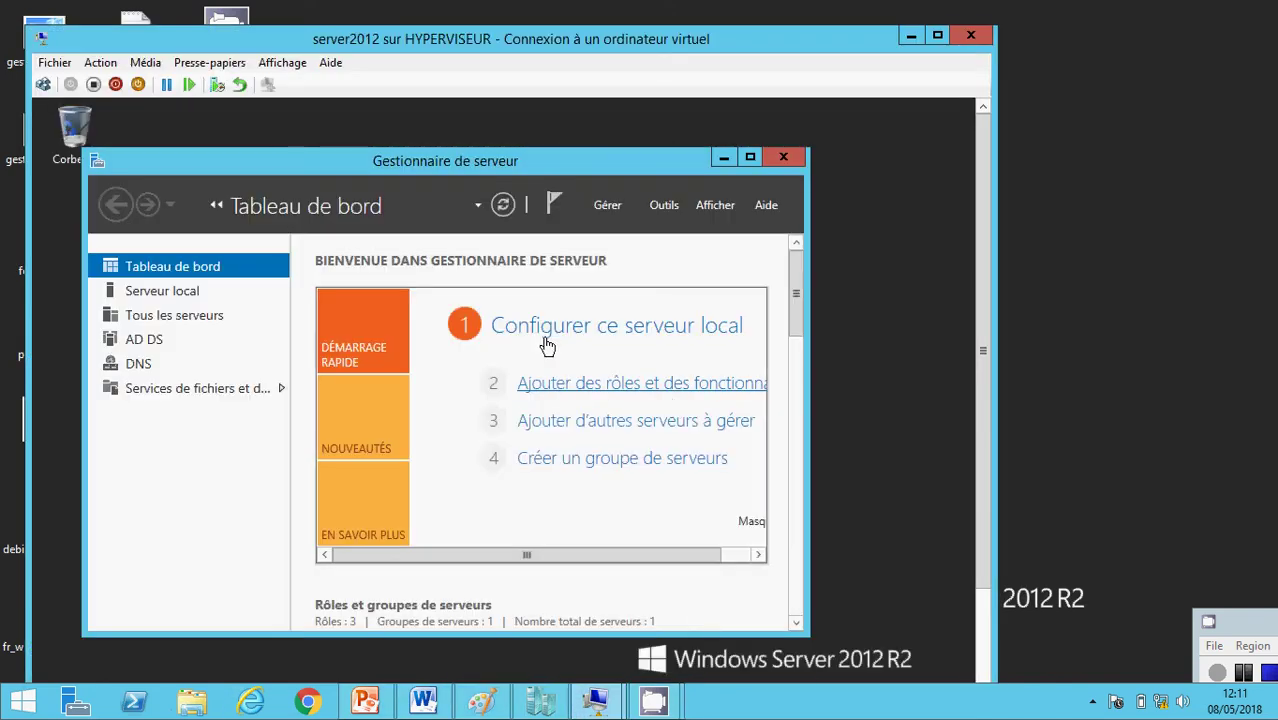
left_click(784, 160)
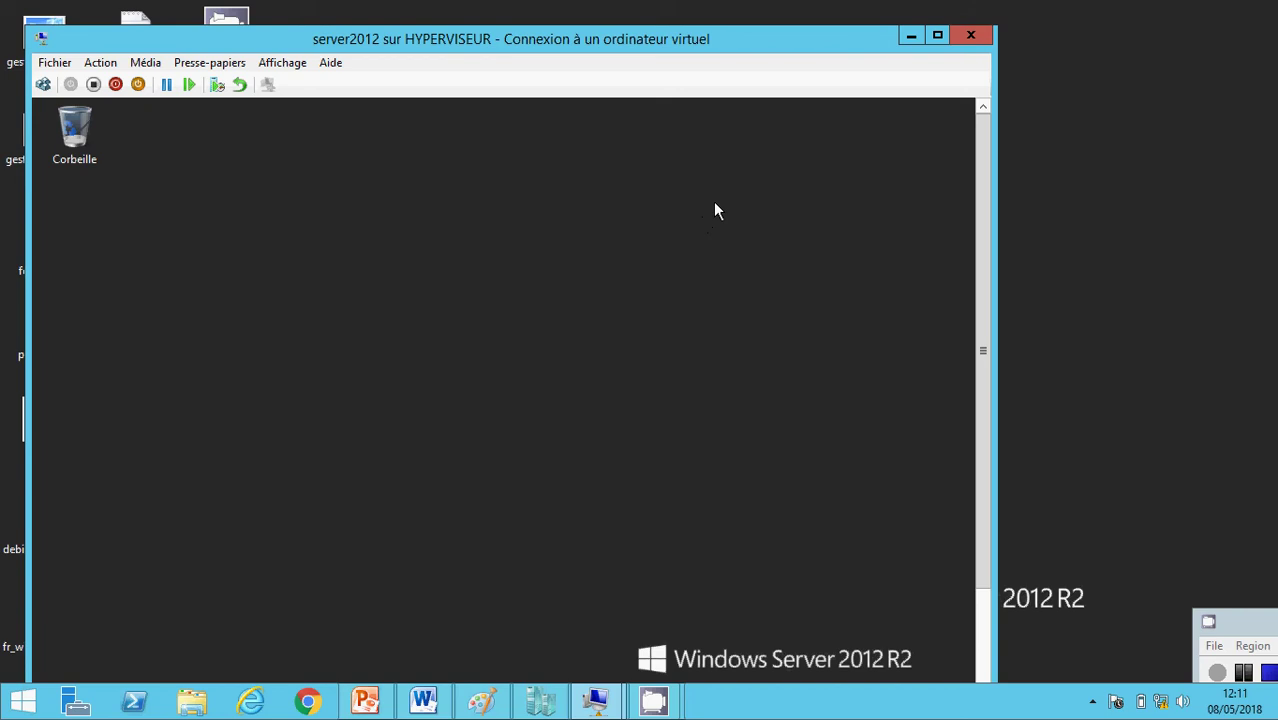
left_click(284, 62)
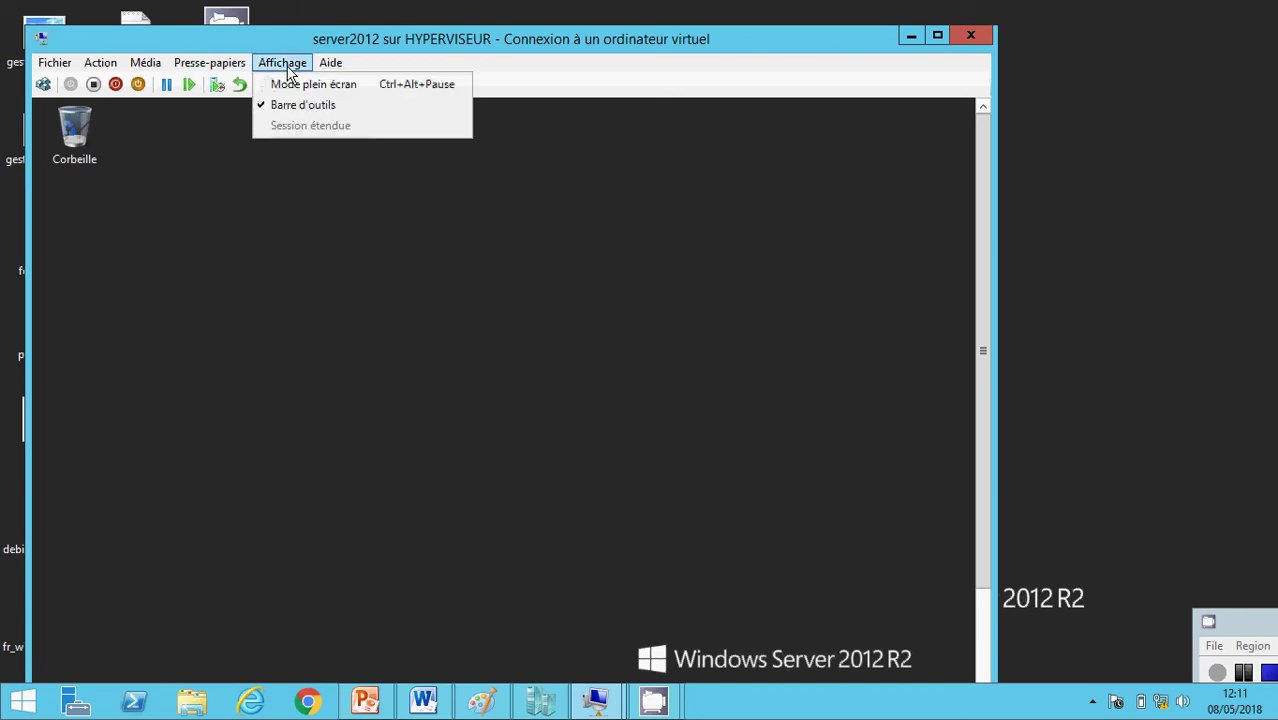
left_click(289, 86)
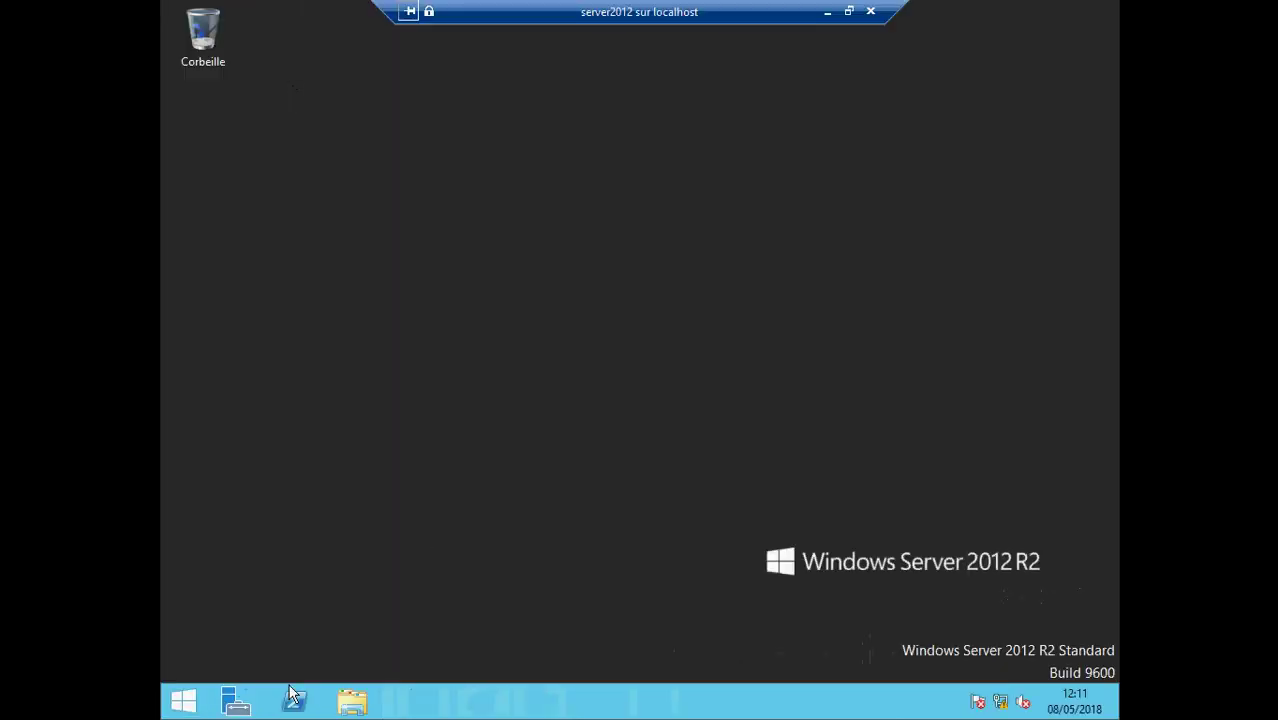
- Check Server Manager's Serveur local page, which shows ADSERVER in ecoleit.edu, then minimize the session
left_click(239, 713)
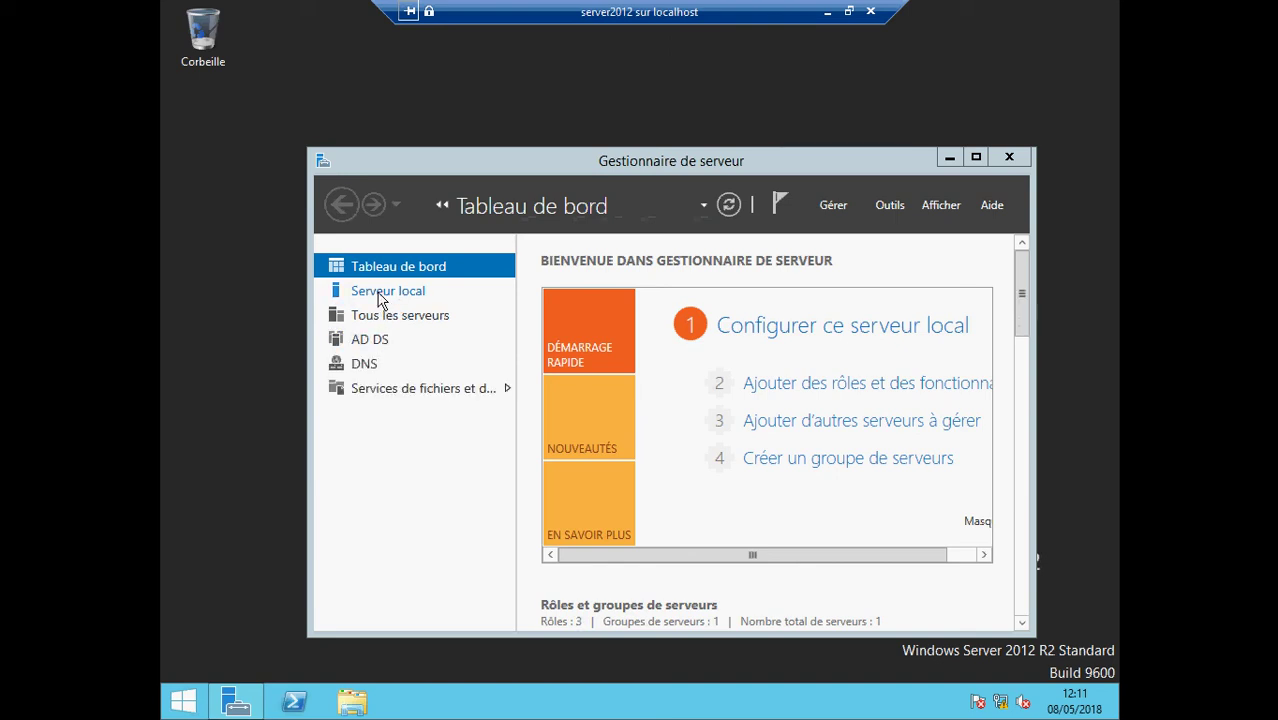
left_click(381, 292)
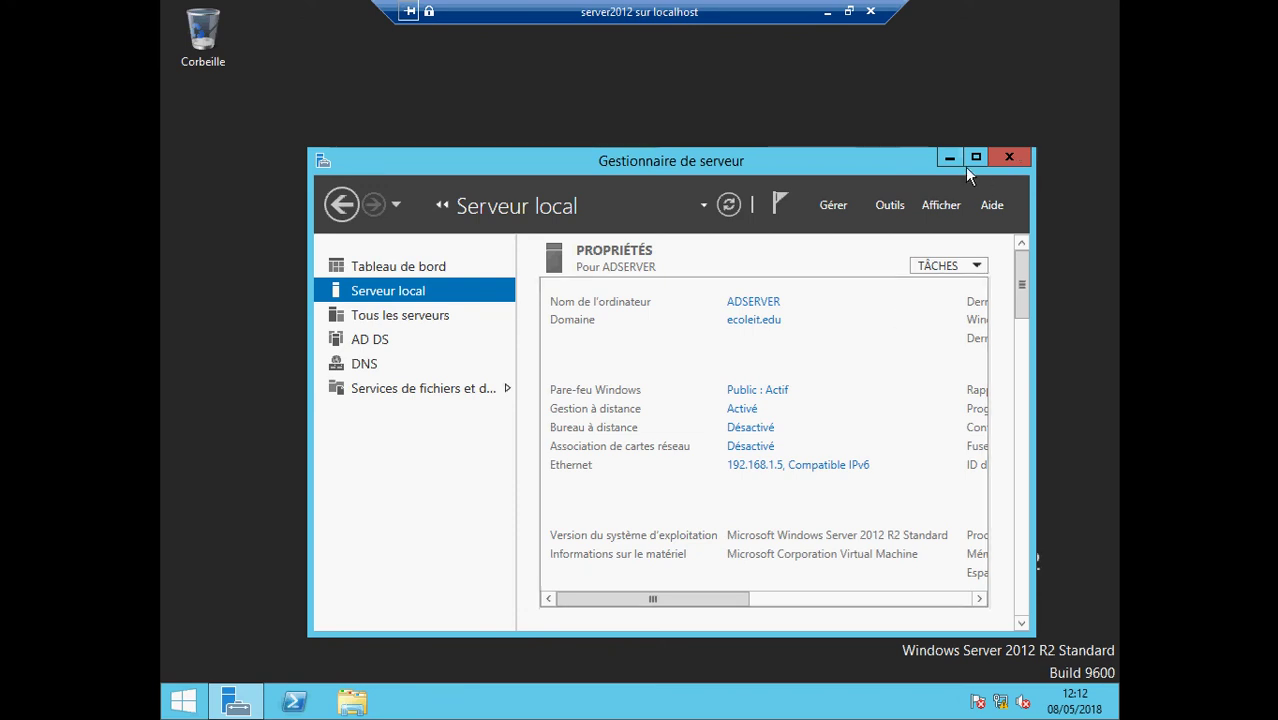
left_click(827, 12)
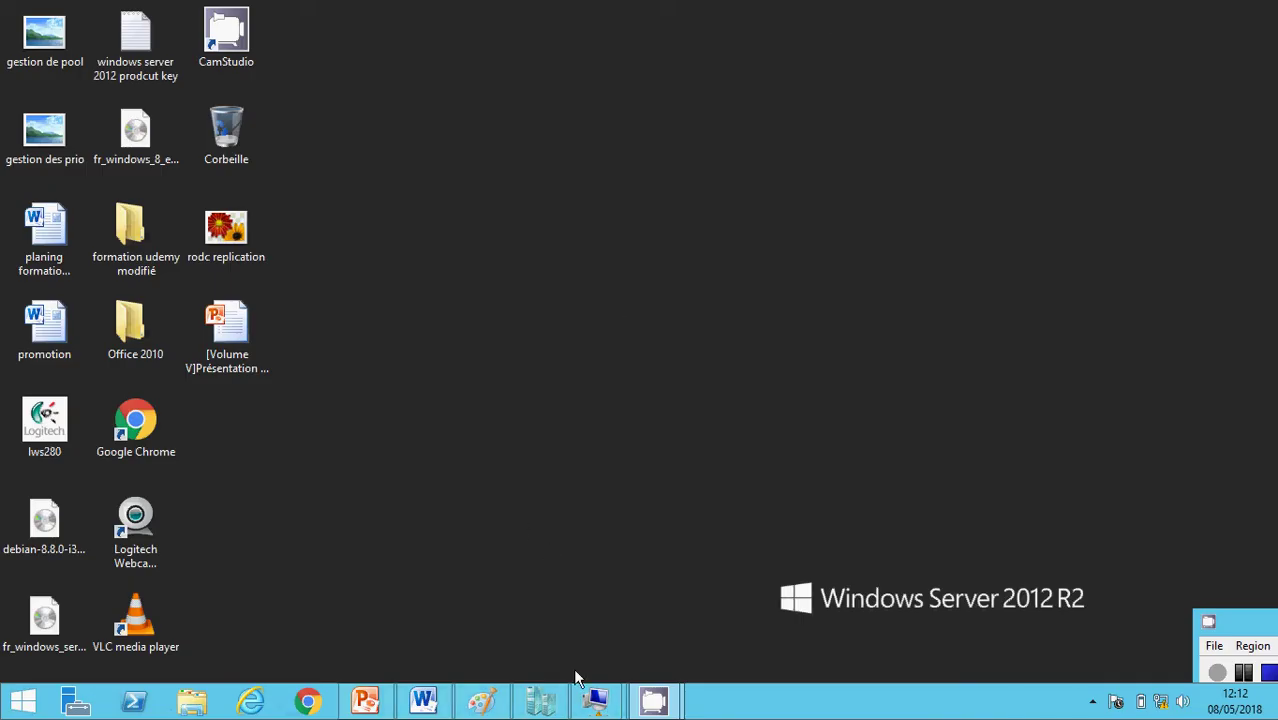
- Close the earlier AD DS wizard on rodc, leaving Serveur local showing RODC in WORKGROUP
mouse_move(596, 698)
left_click(530, 613)
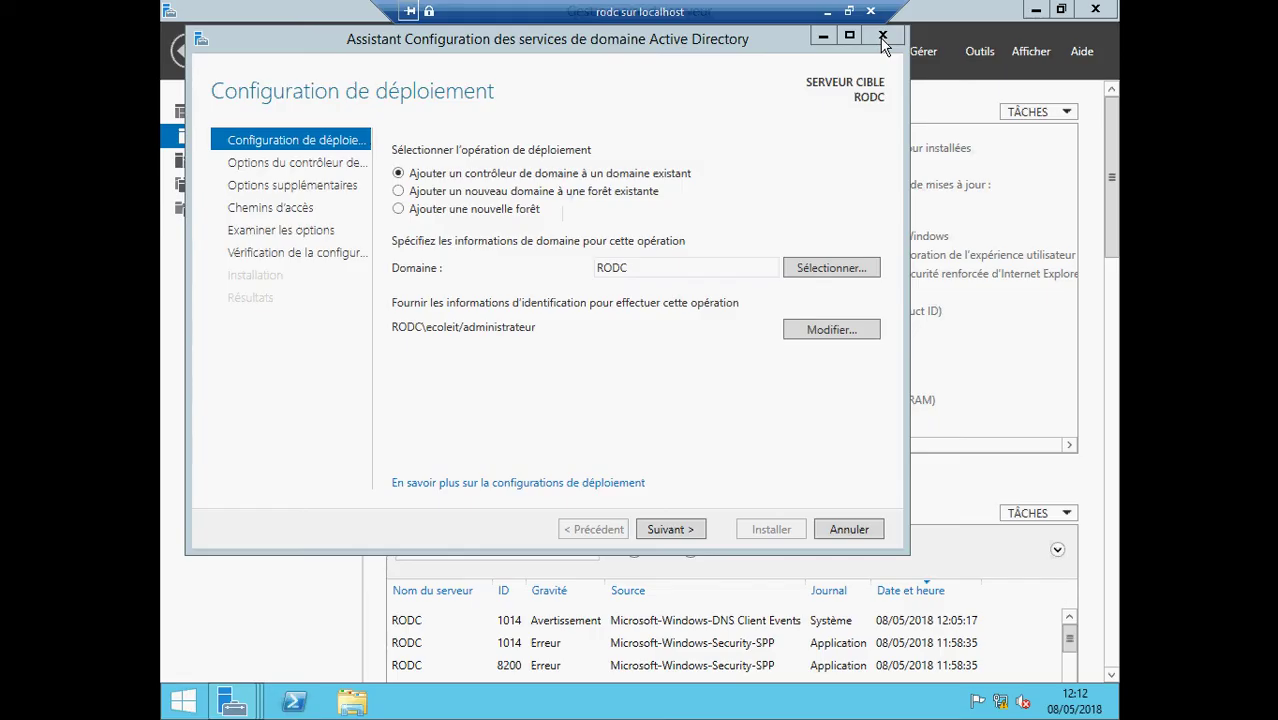
left_click(883, 37)
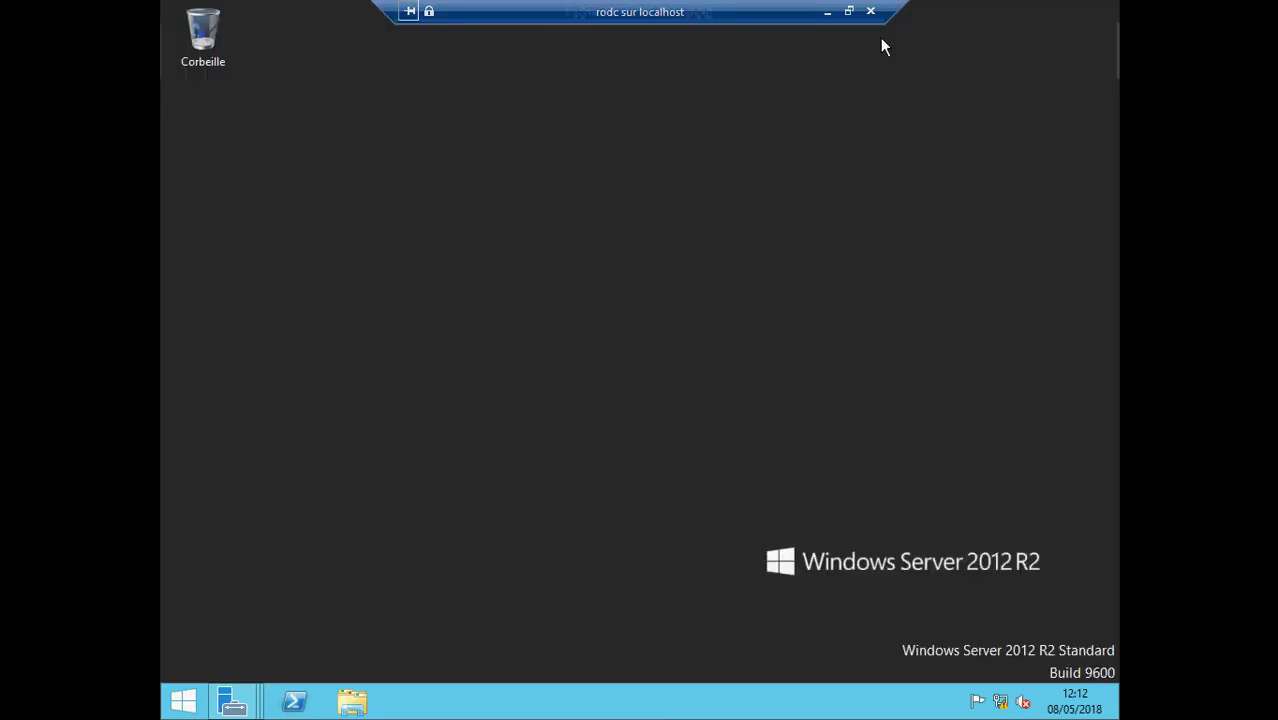
left_click(828, 12)
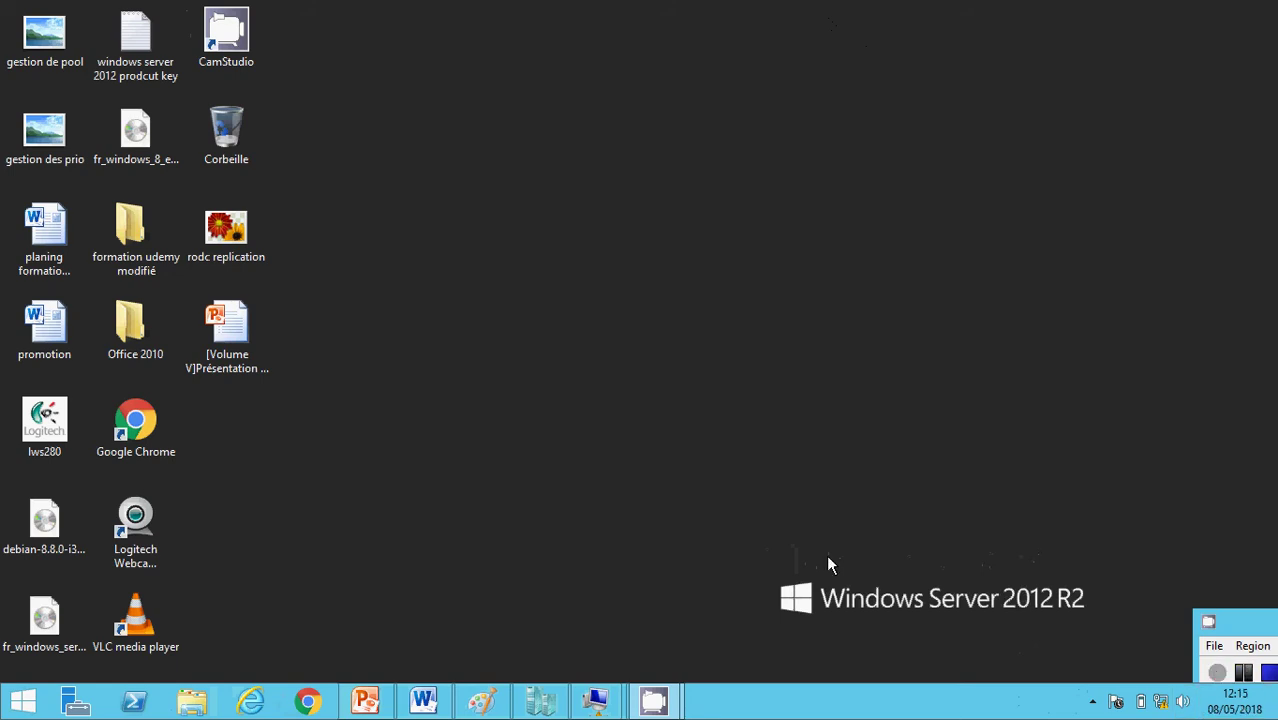
mouse_move(596, 700)
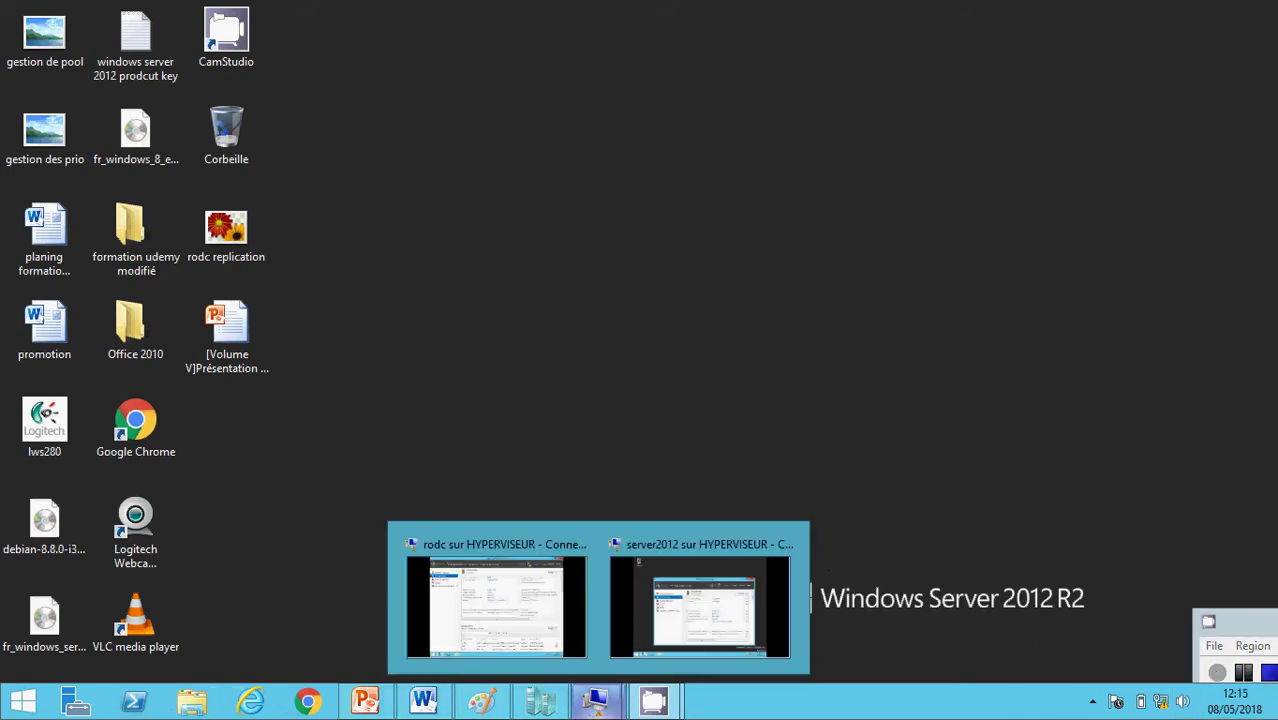
left_click(434, 598)
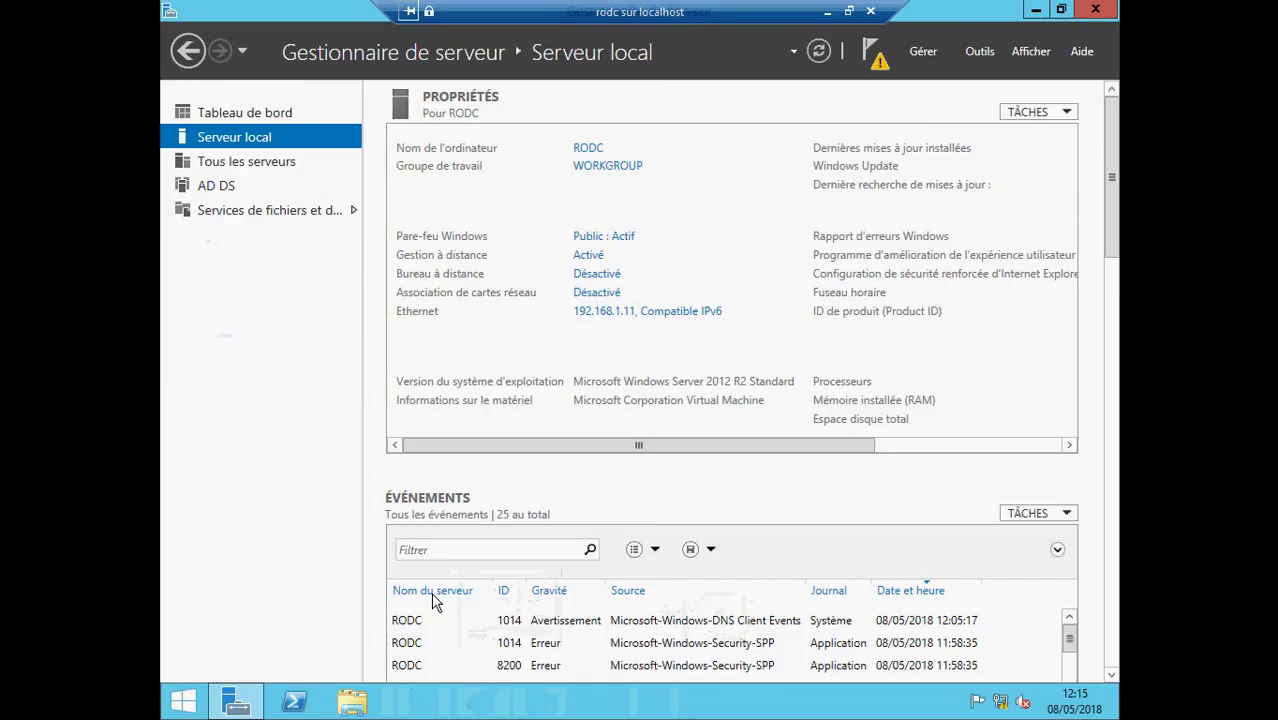
- Start a new domain controller promotion and enter ECOLEIT as the domain
left_click(873, 64)
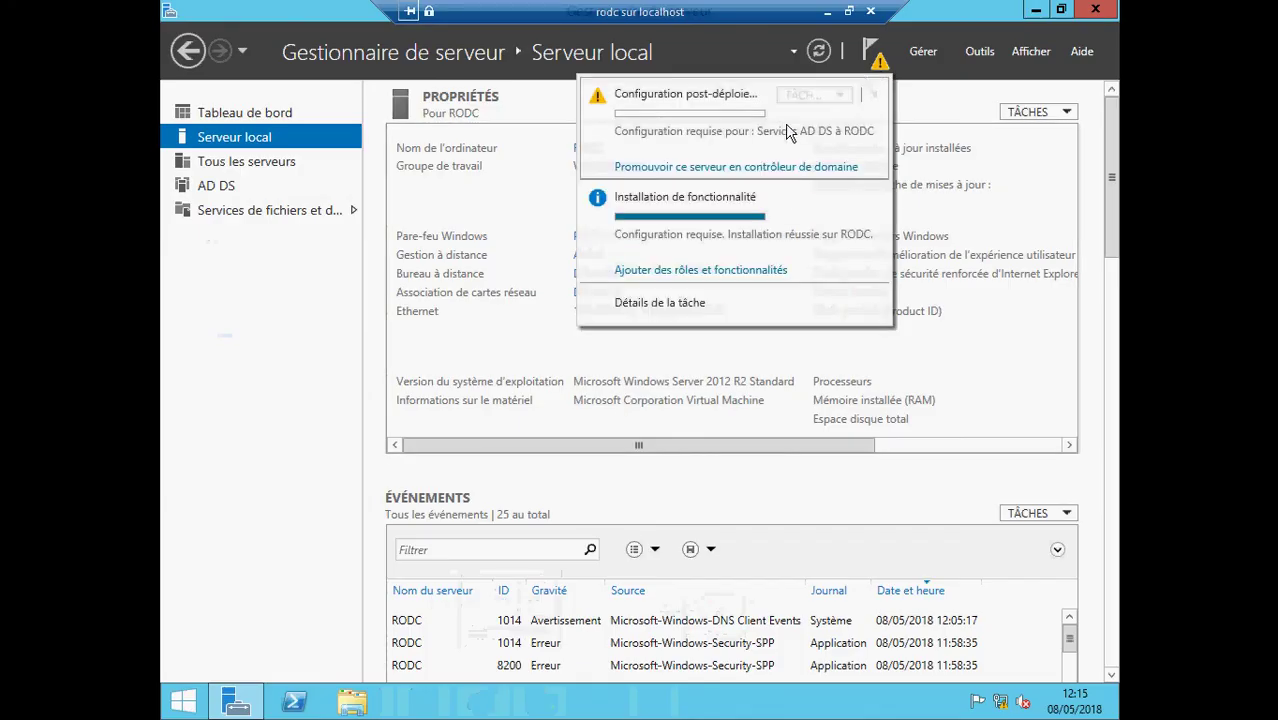
left_click(749, 170)
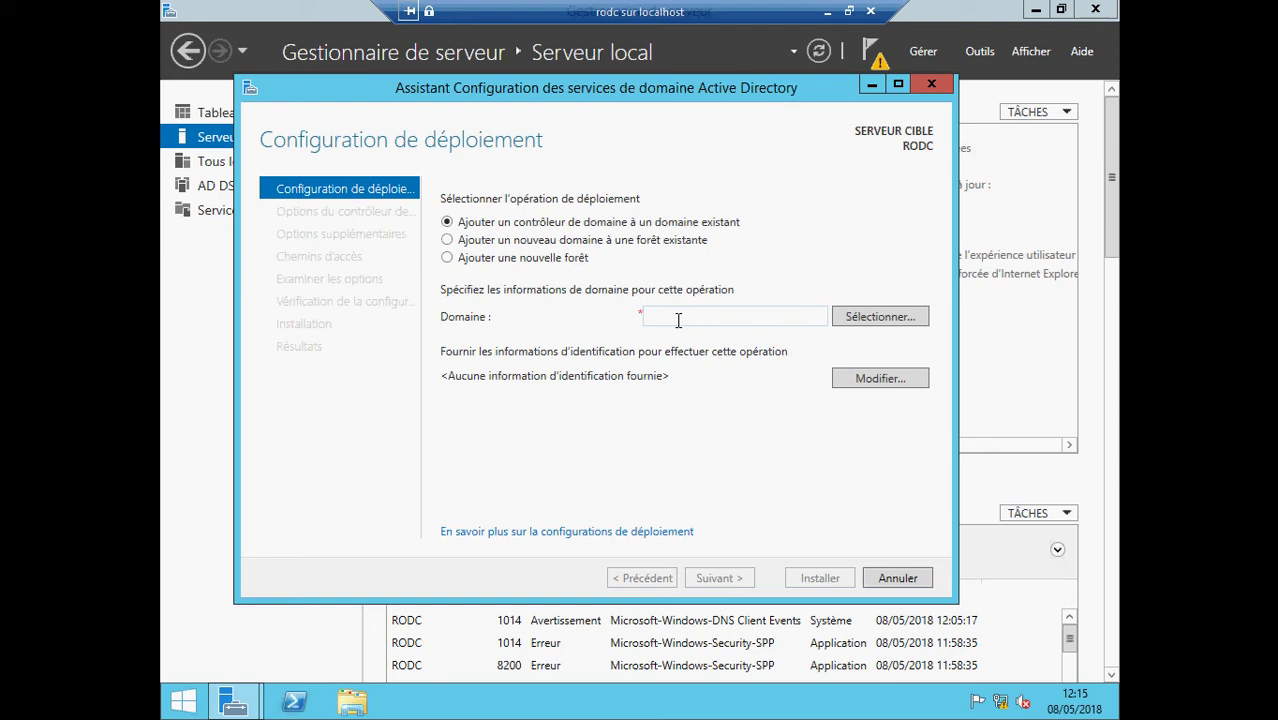
left_click(679, 317)
type("ECOLEIT")
- Supply the ECOLEIT administrator account and password to list the forest's domains
left_click(849, 323)
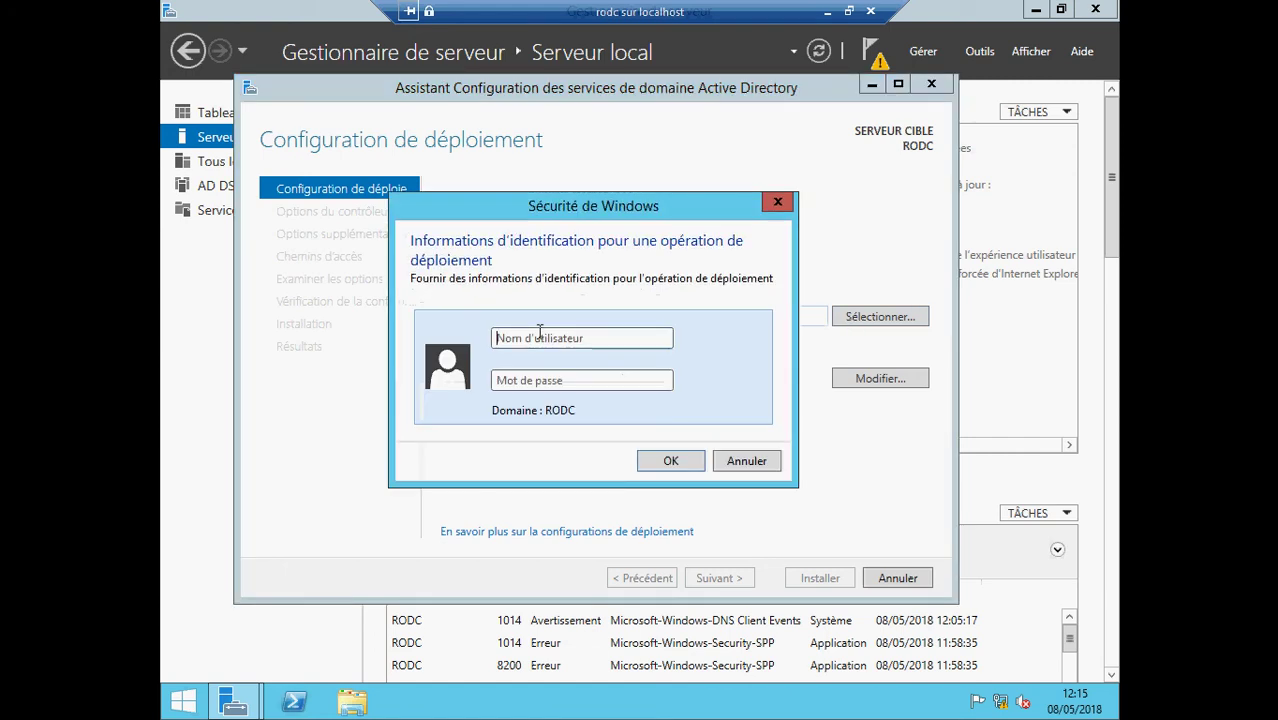
type("ECO")
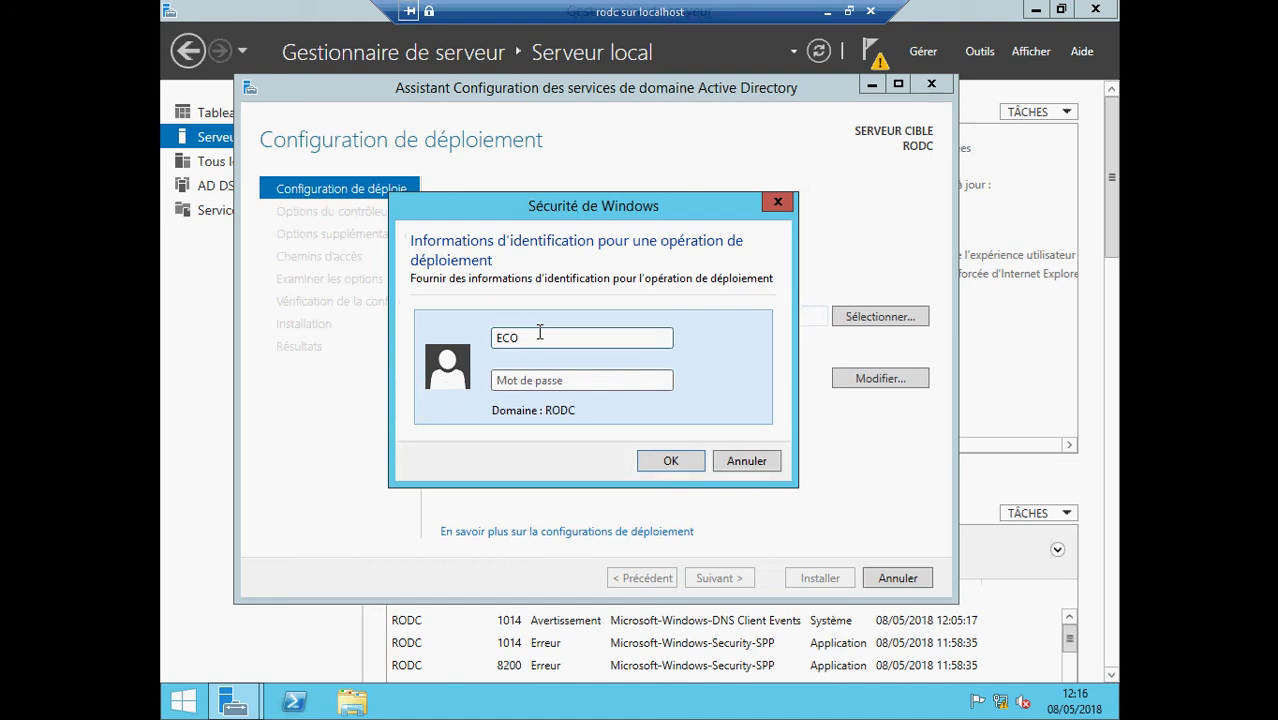
type("LEIT\\administrateur")
left_click(558, 379)
type("*****")
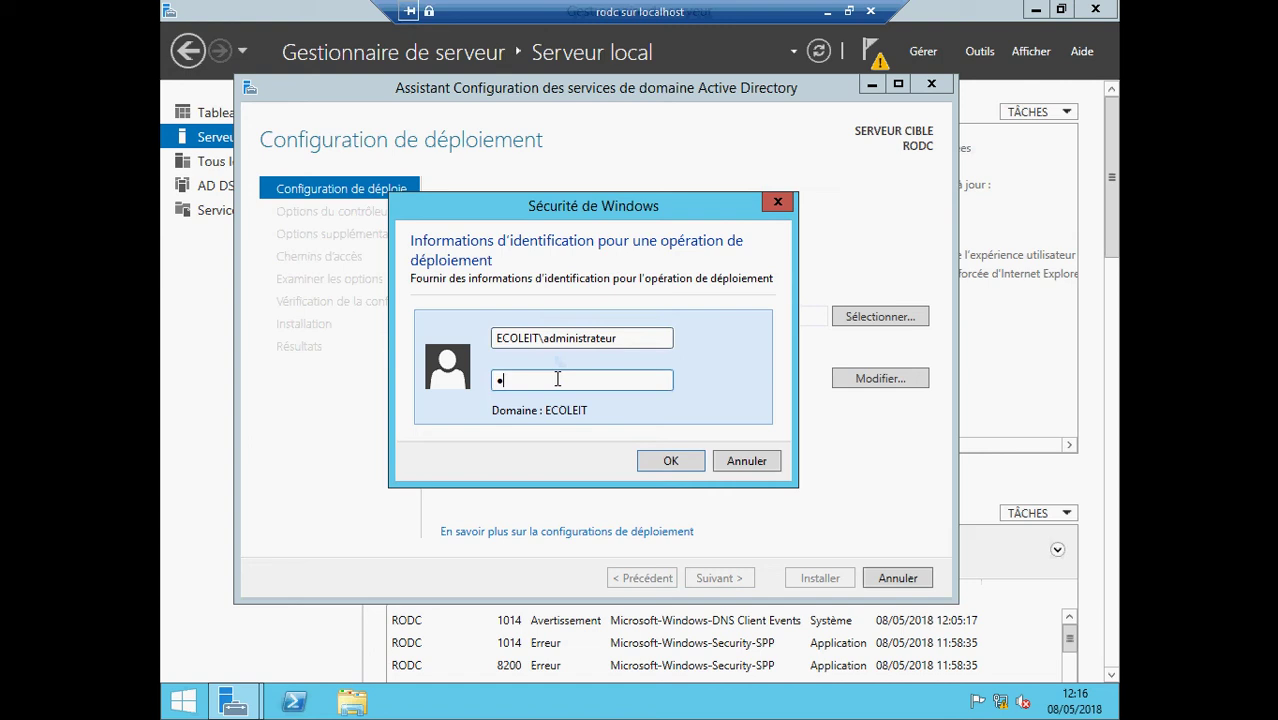
type("****")
left_click(653, 457)
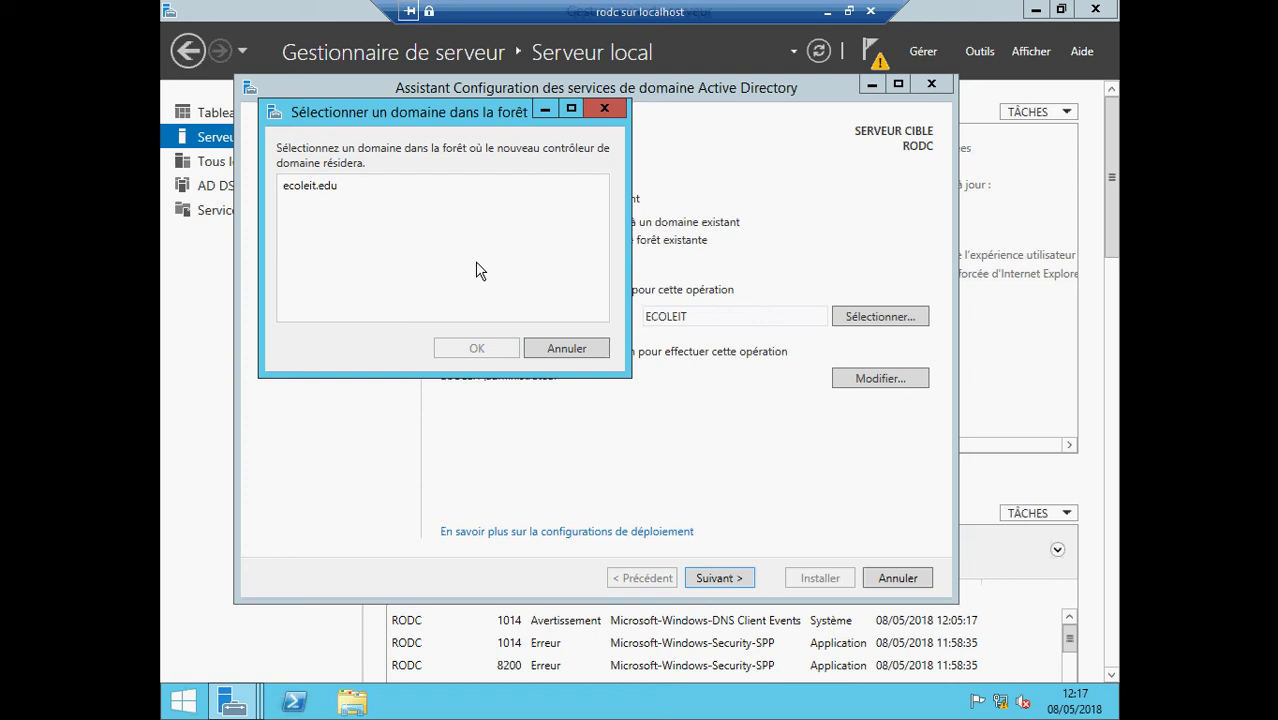
- Select ecoleit.edu as the target domain and continue to the domain controller options
left_click(364, 192)
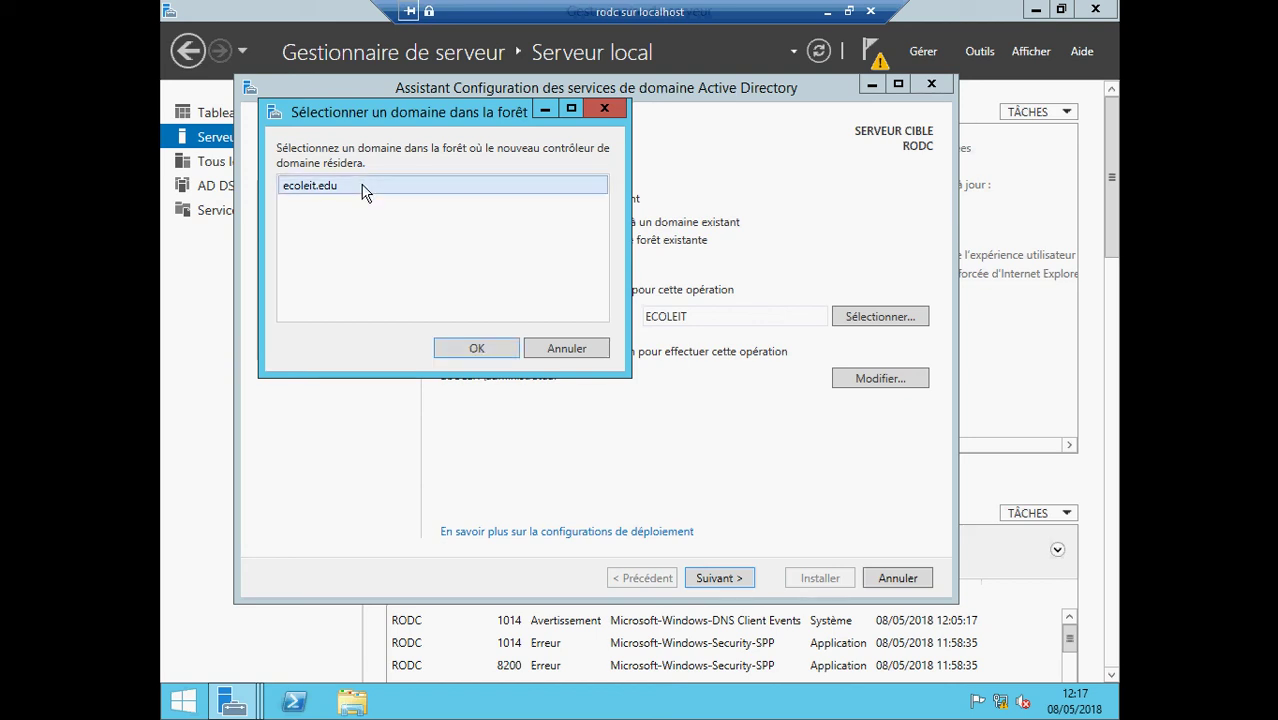
left_click(476, 348)
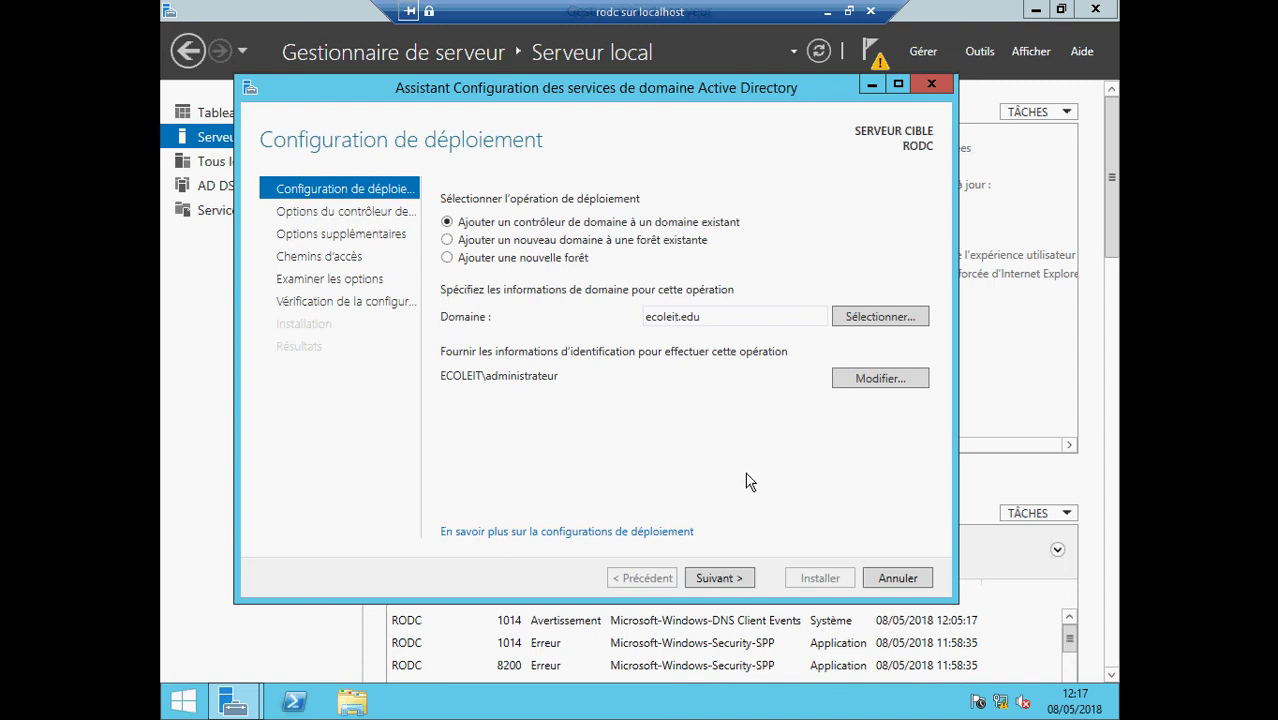
left_click(729, 579)
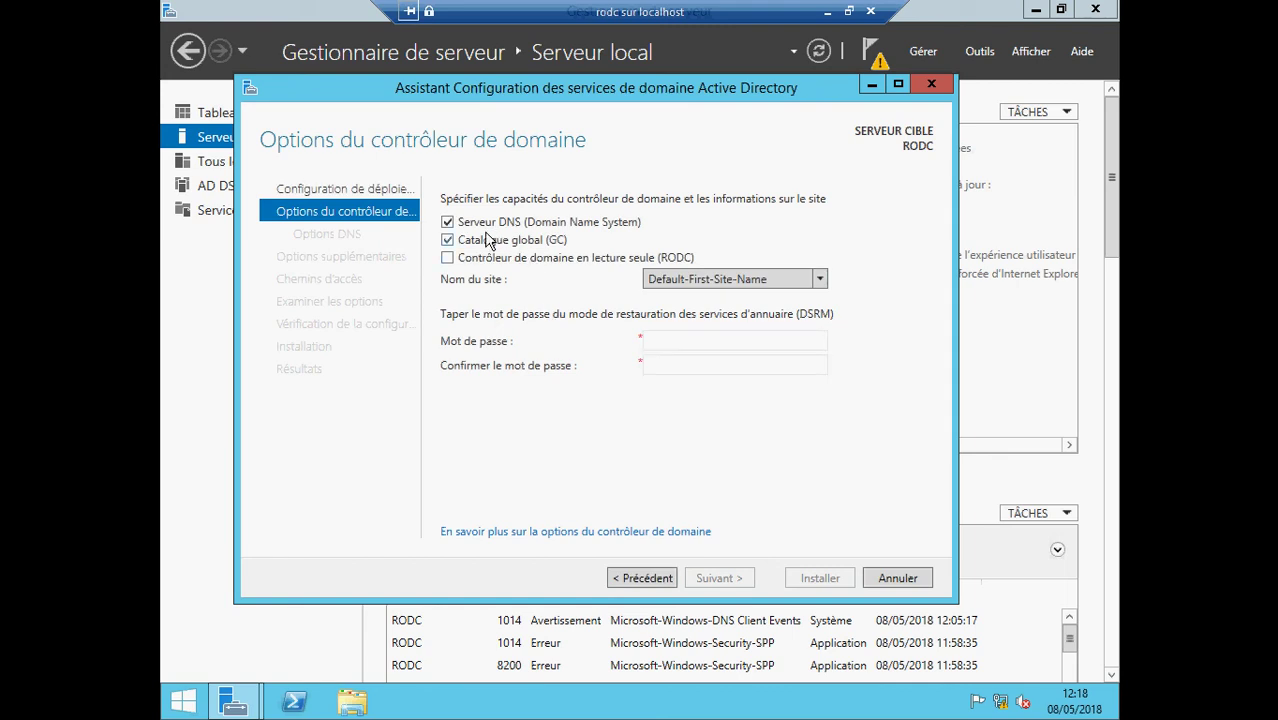
- Uncheck Serveur DNS and Catalogue global, check the RODC option, and review site names
left_click(447, 223)
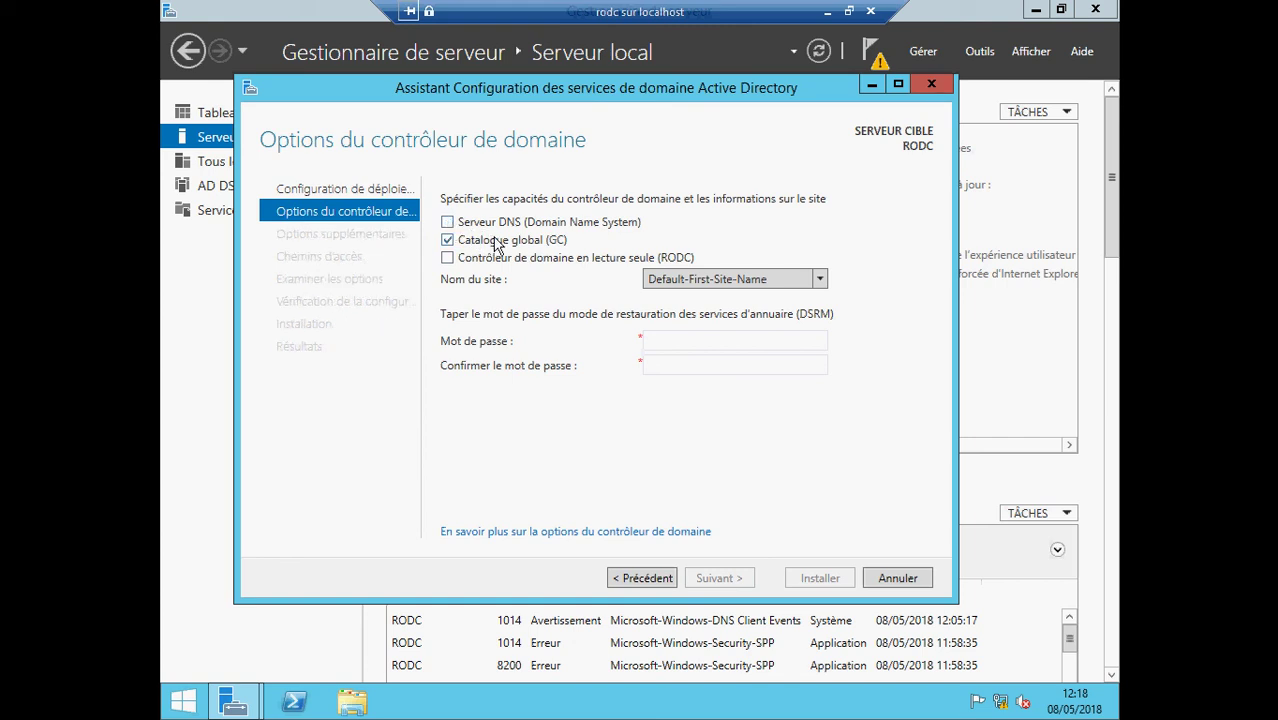
left_click(449, 241)
left_click(447, 259)
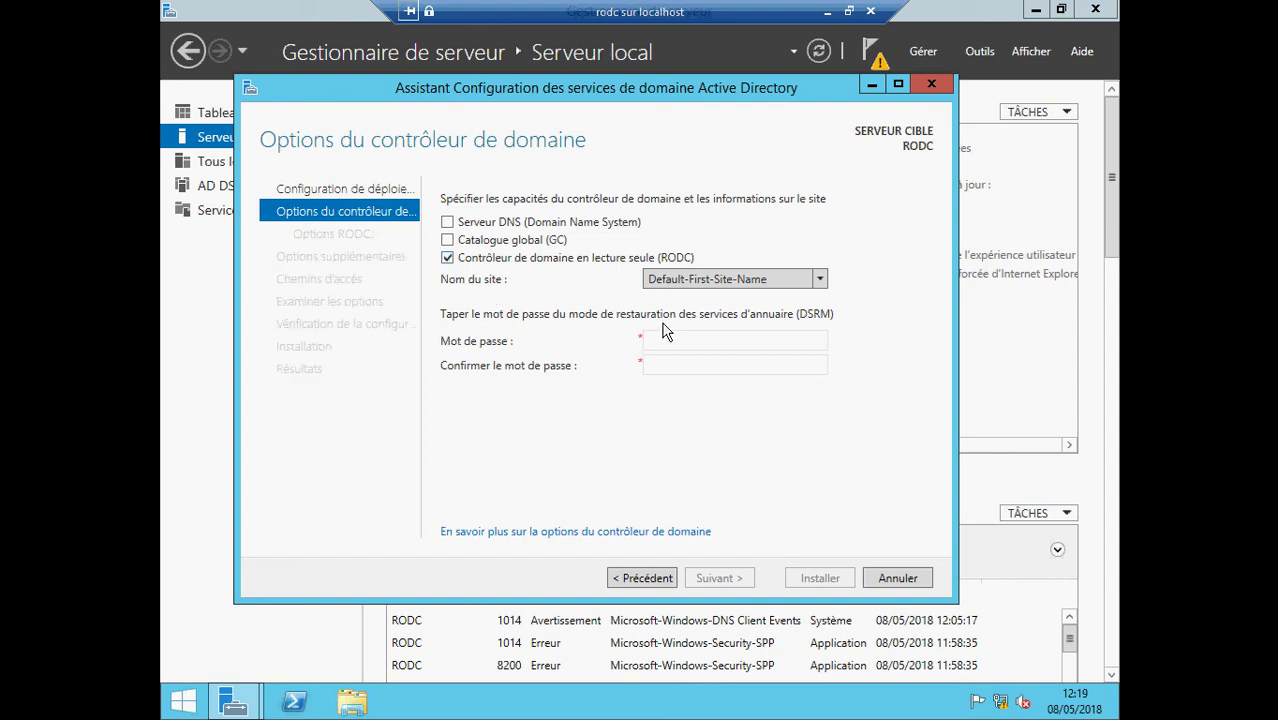
left_click(815, 285)
- Keep site Default-First-Site-Name and enter the DSRM password in both password fields
left_click(814, 293)
left_click(688, 346)
type("P@ssw0rd")
left_click(687, 369)
type("P@ssw0rd")
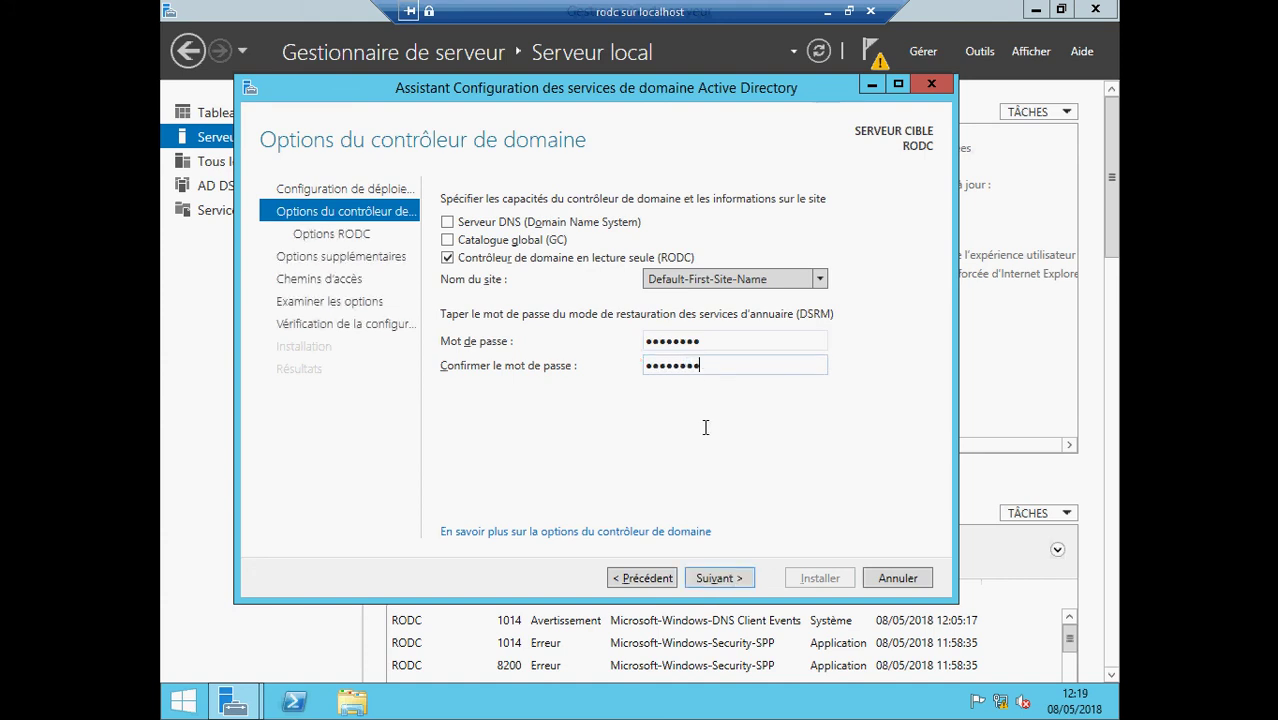
- Accept the RODC options and advance to Additional Options, replicating from any domain controller
left_click(709, 571)
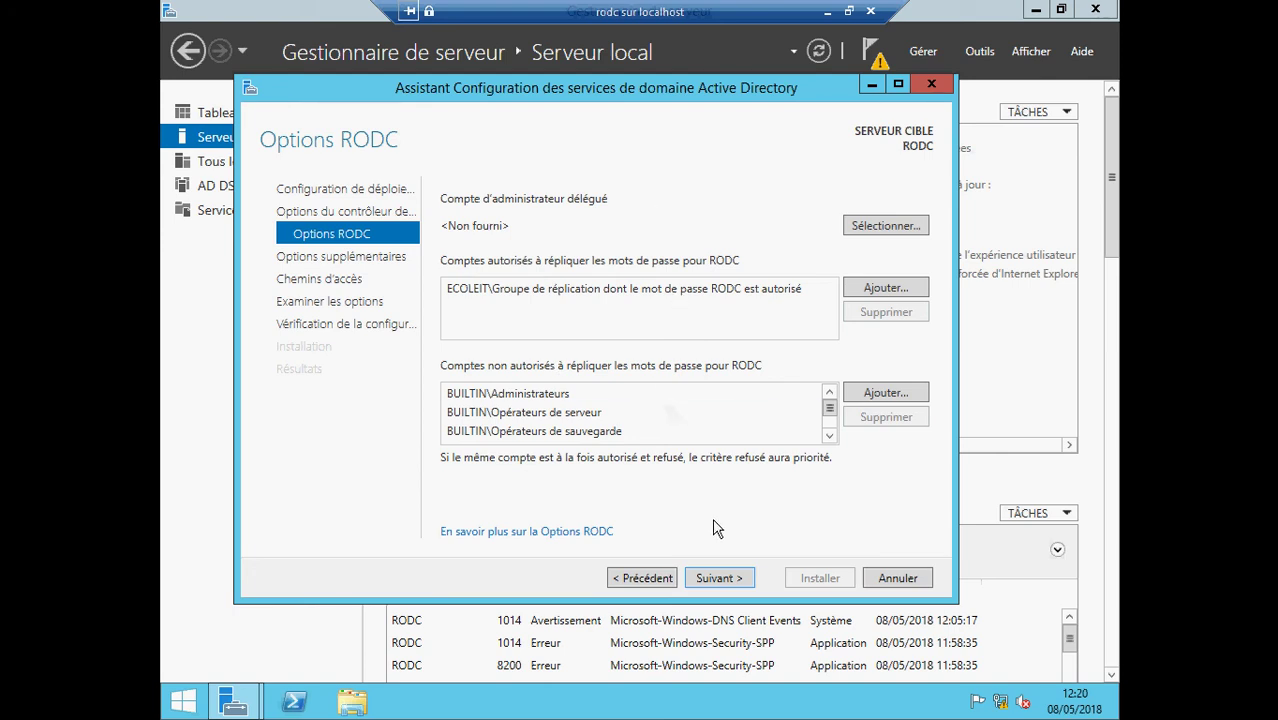
left_click(719, 578)
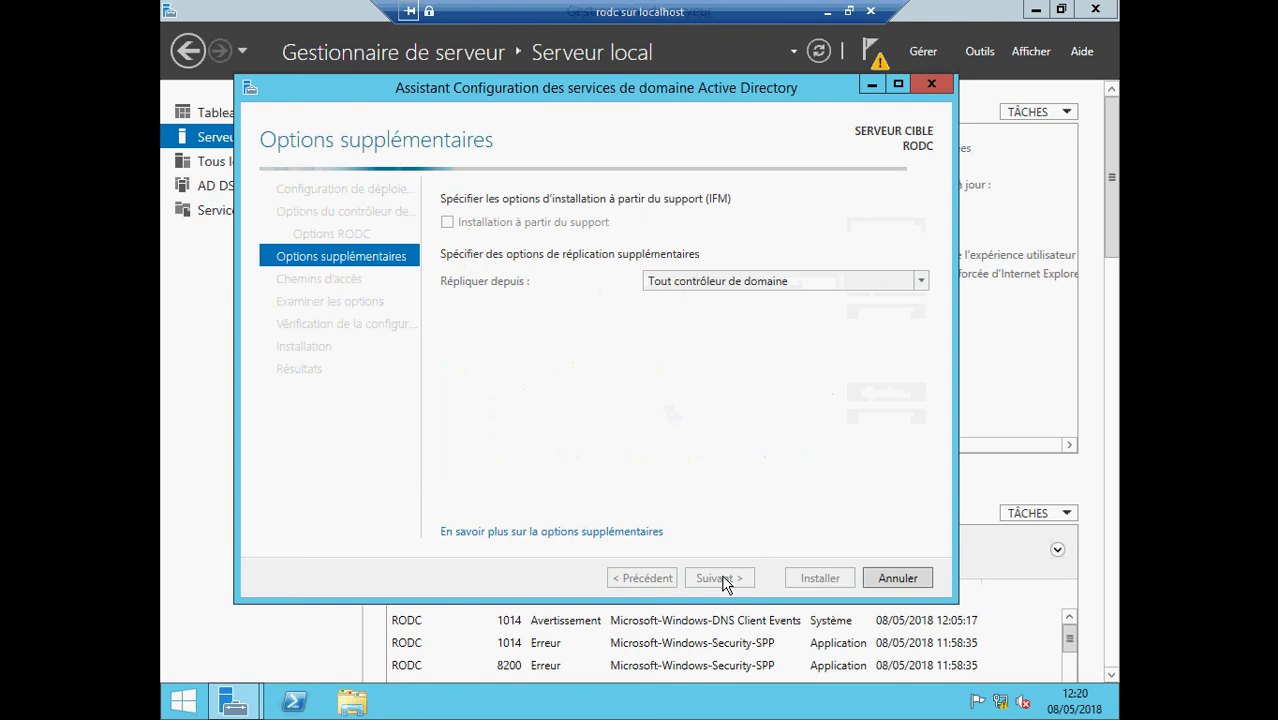
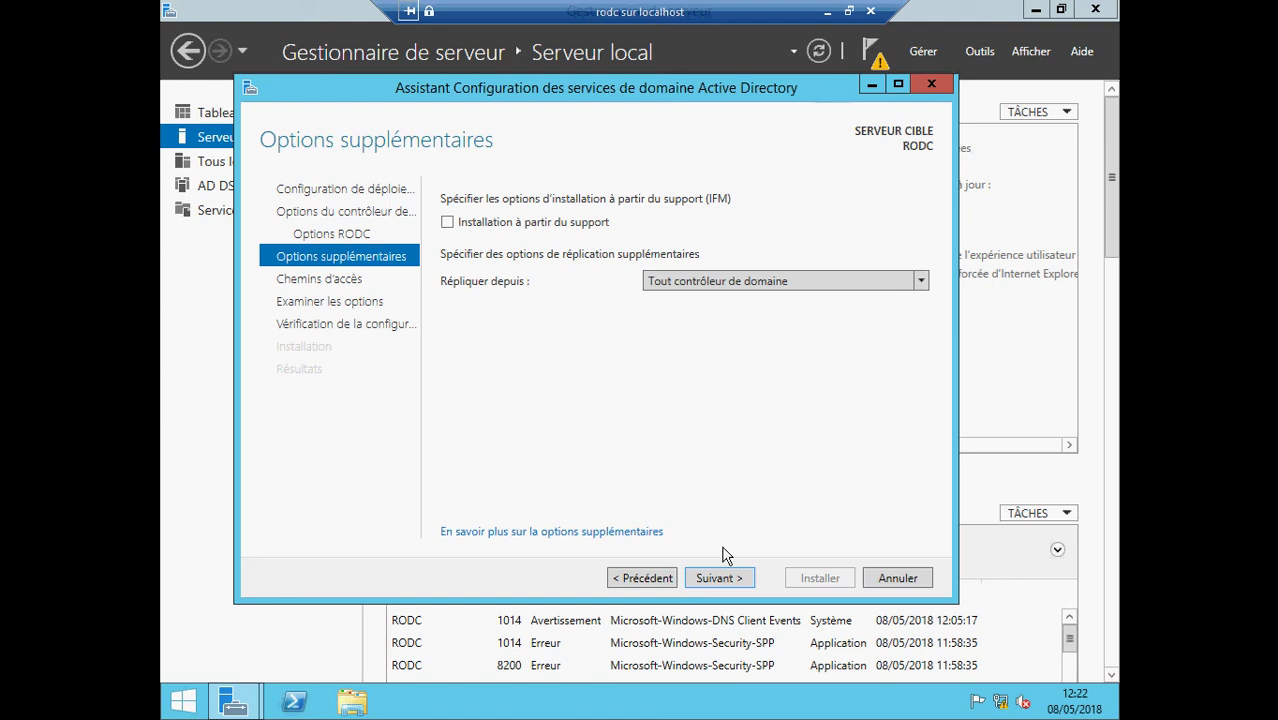
- Keep the replication source set to any domain controller (Tout contrôleur de domaine)
left_click(744, 286)
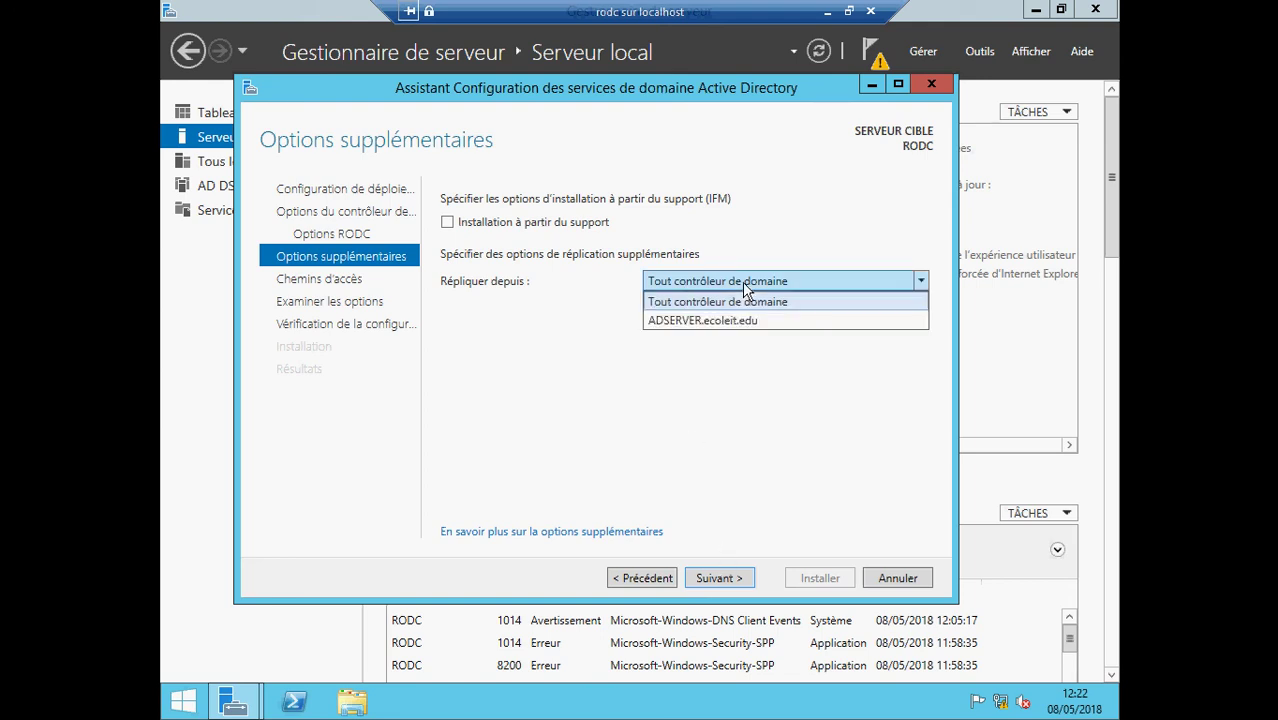
left_click(742, 282)
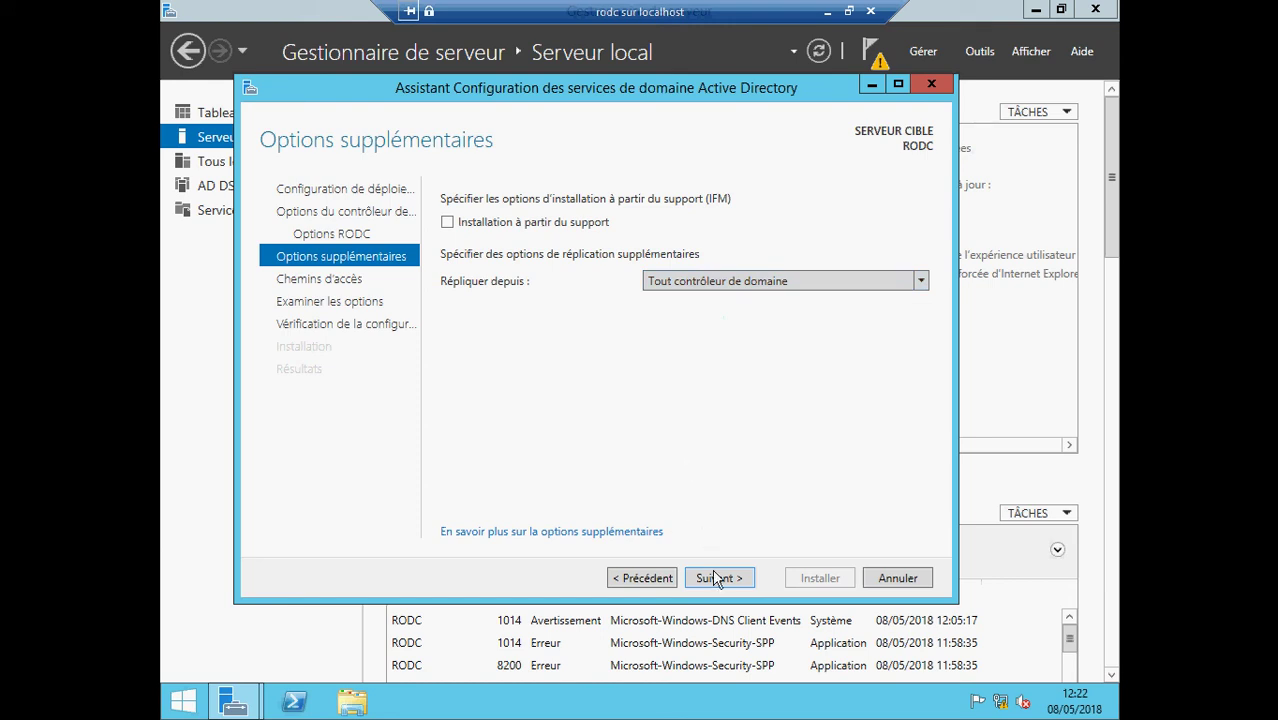
left_click(770, 275)
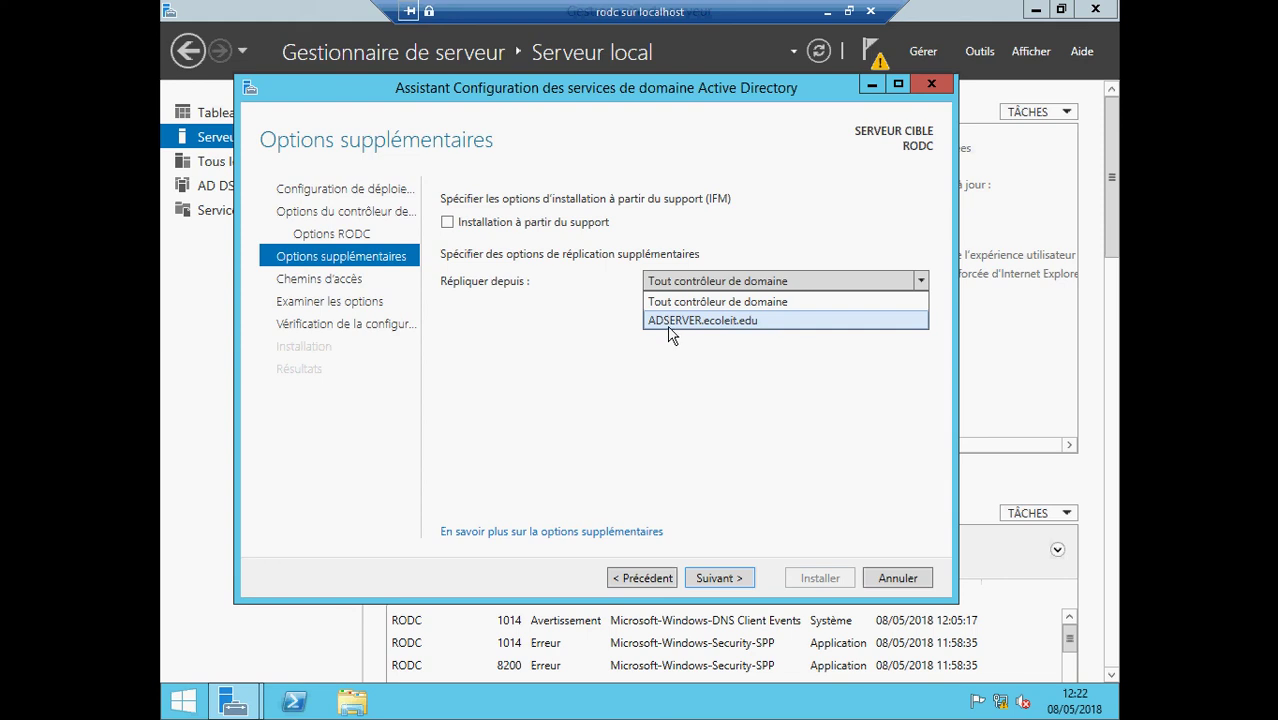
left_click(572, 340)
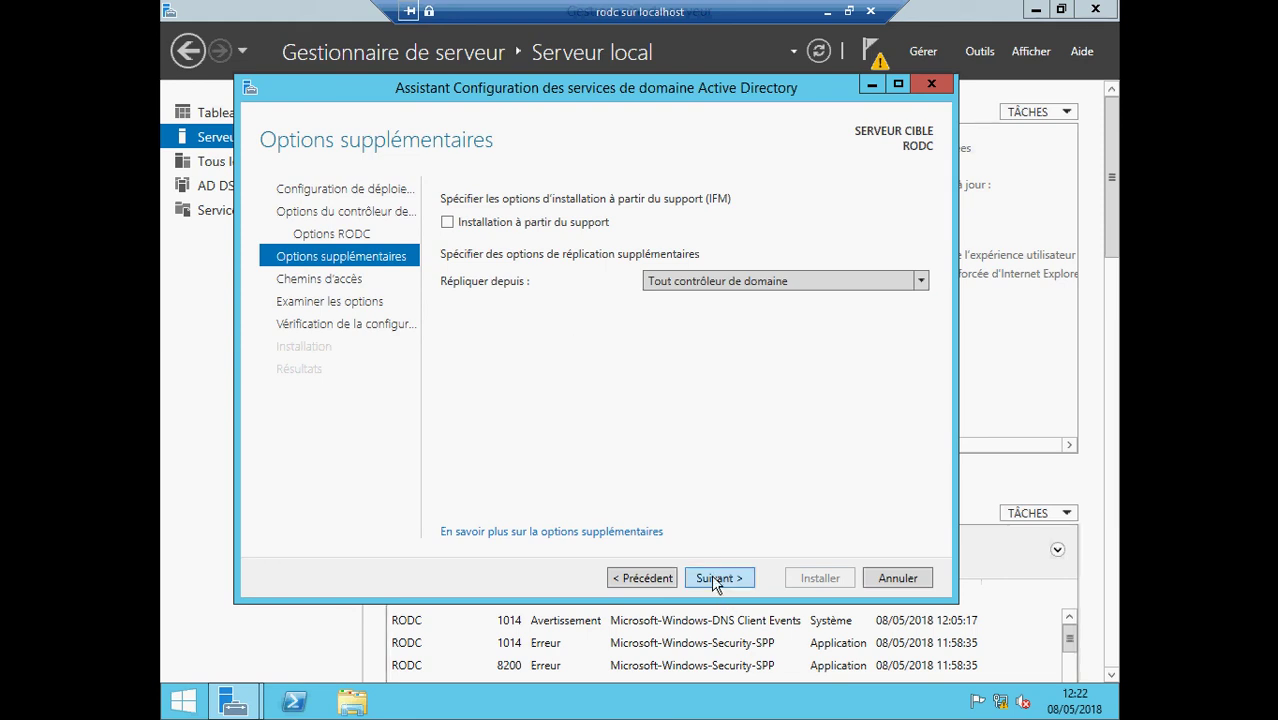
- Accept the default database and log paths, review options, and reach the prerequisite check
left_click(713, 579)
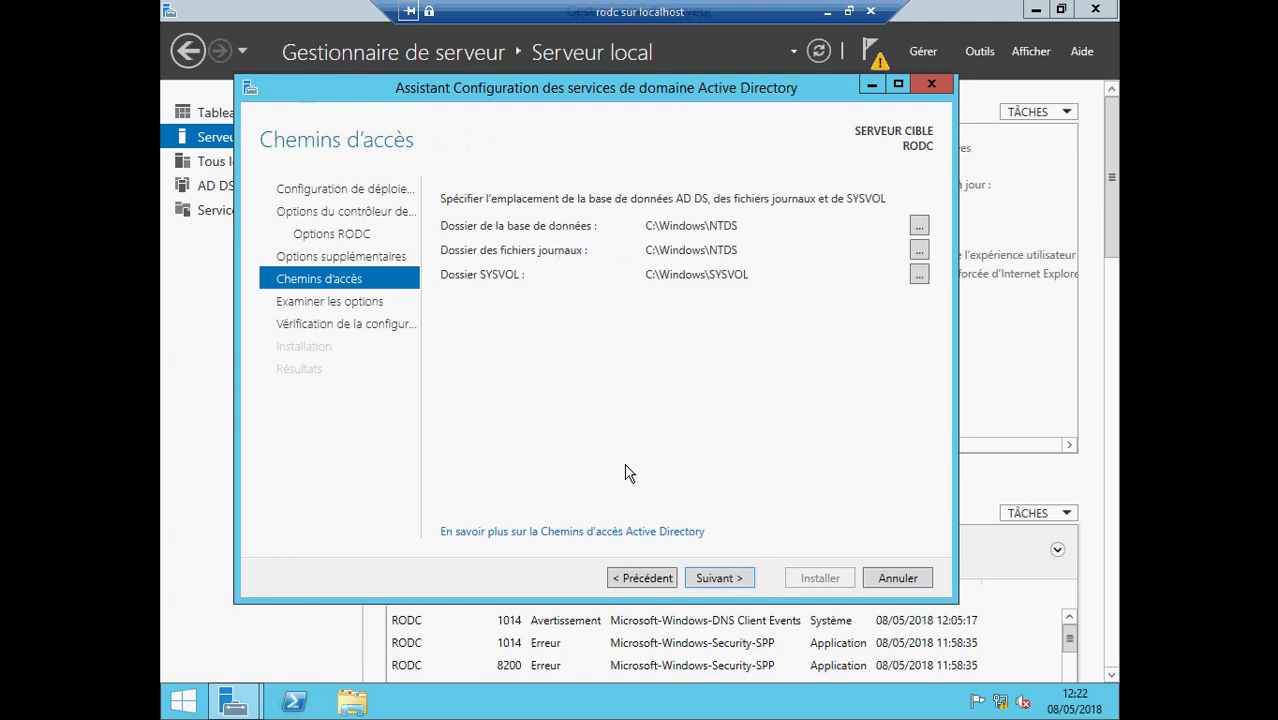
left_click(716, 578)
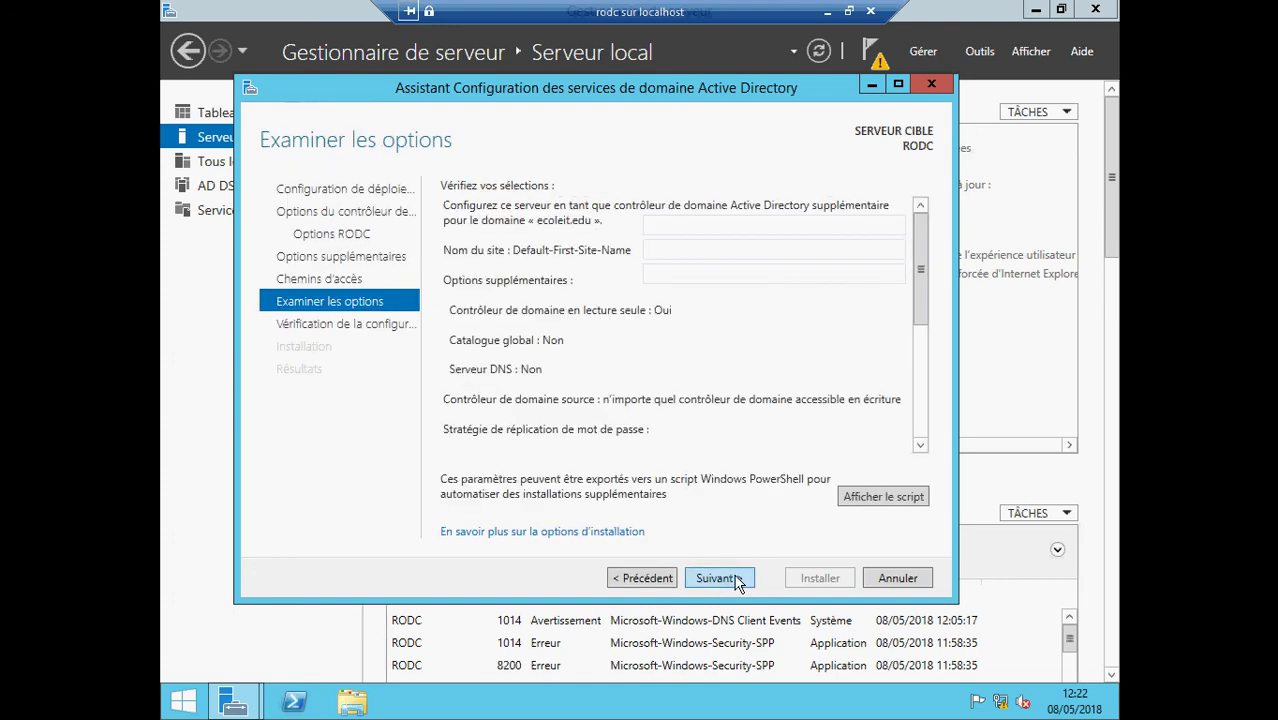
left_click(734, 578)
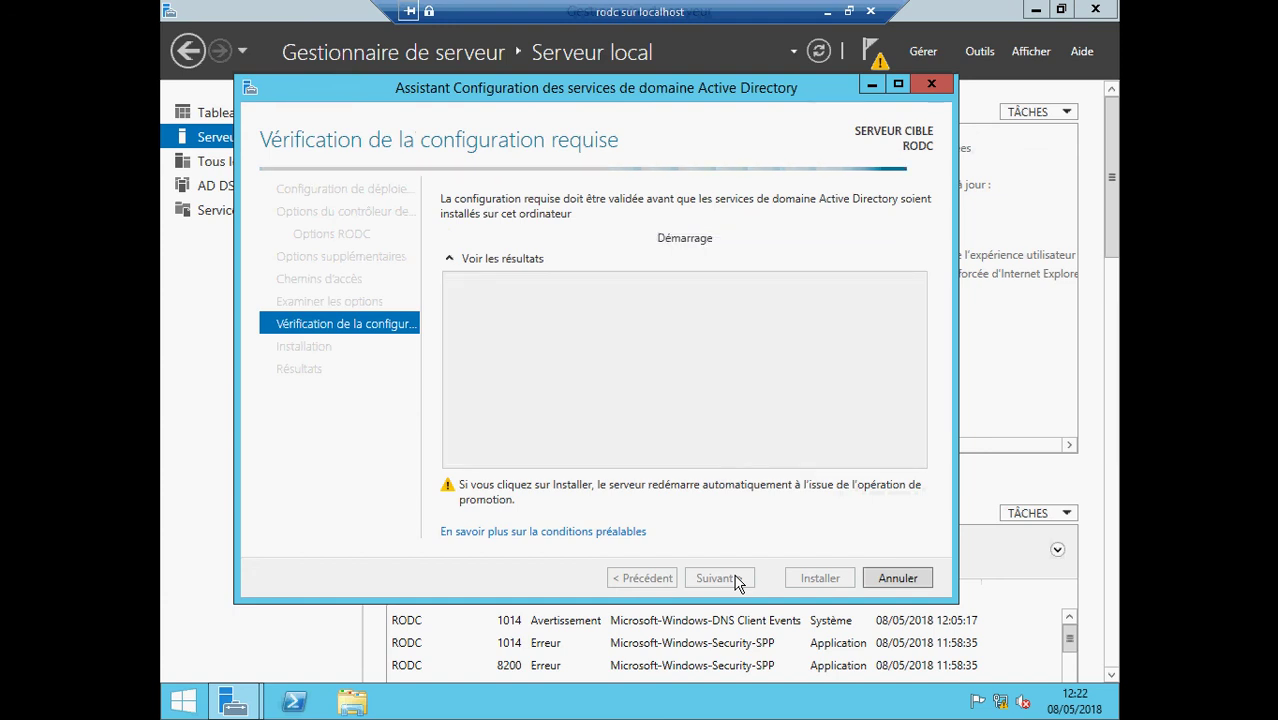
left_click(826, 12)
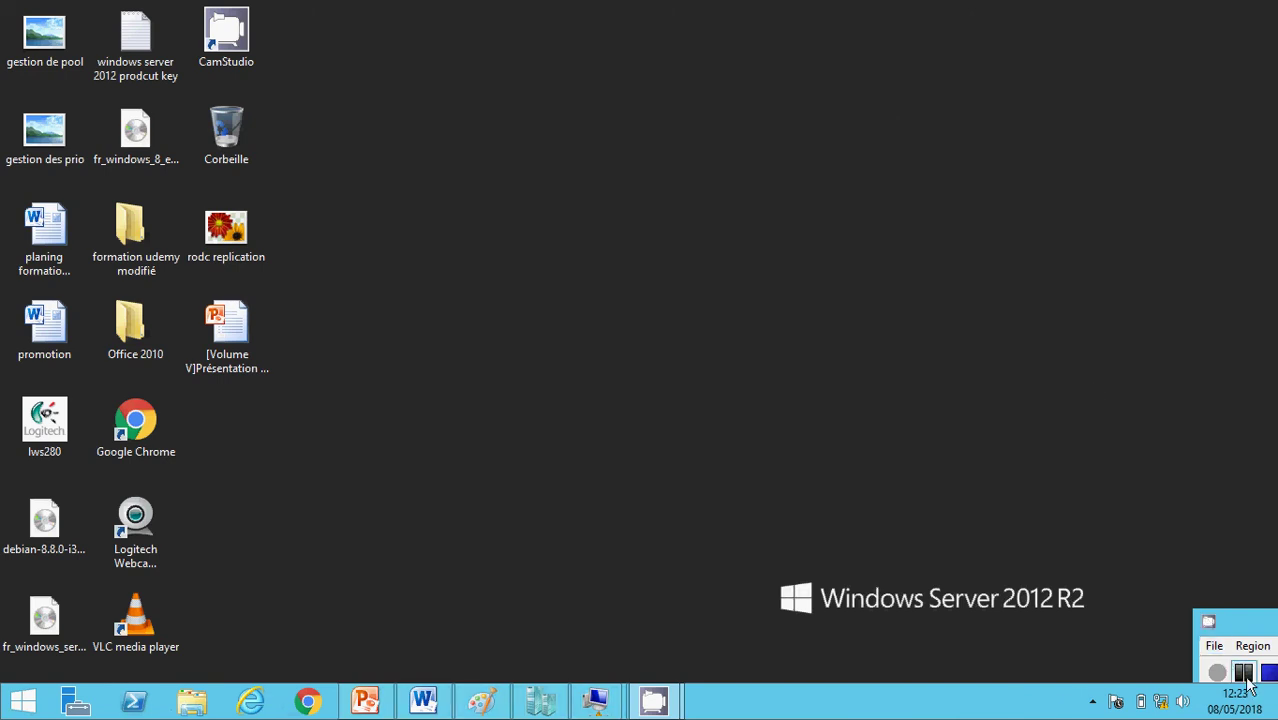
- Restore the rodc VM and close the sign-out notice so the promoted server reboots
mouse_move(592, 712)
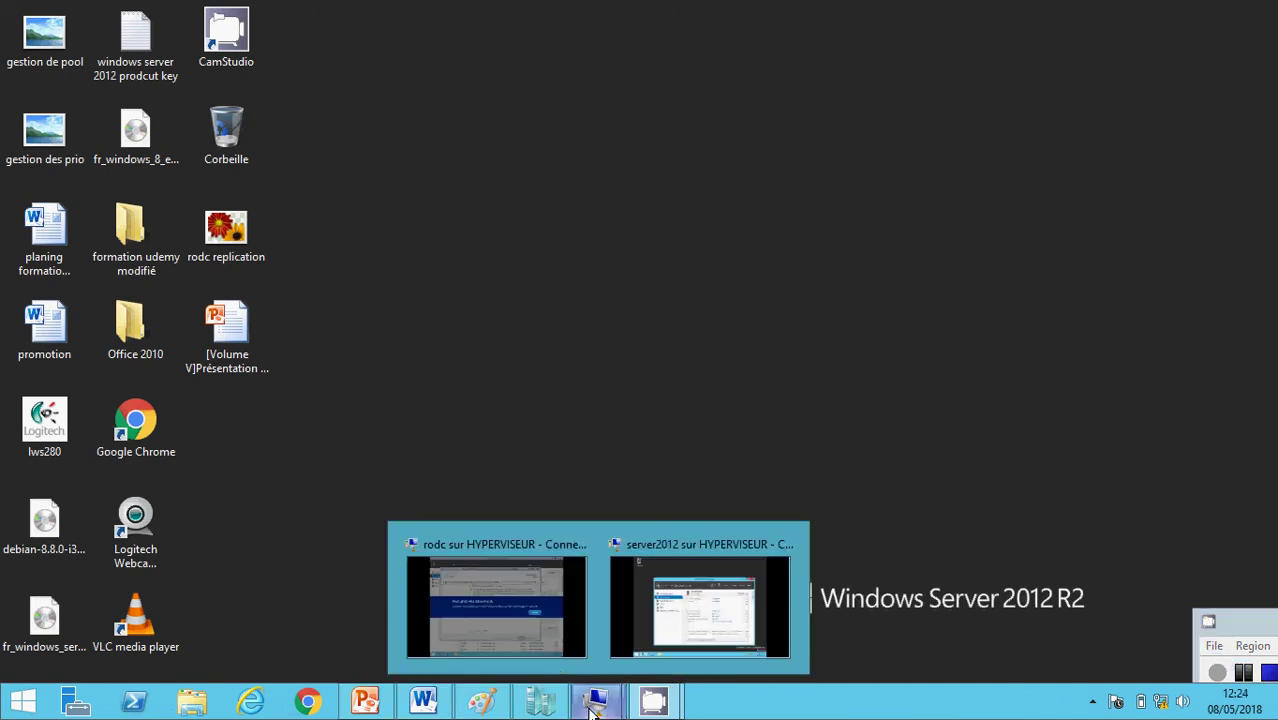
left_click(528, 615)
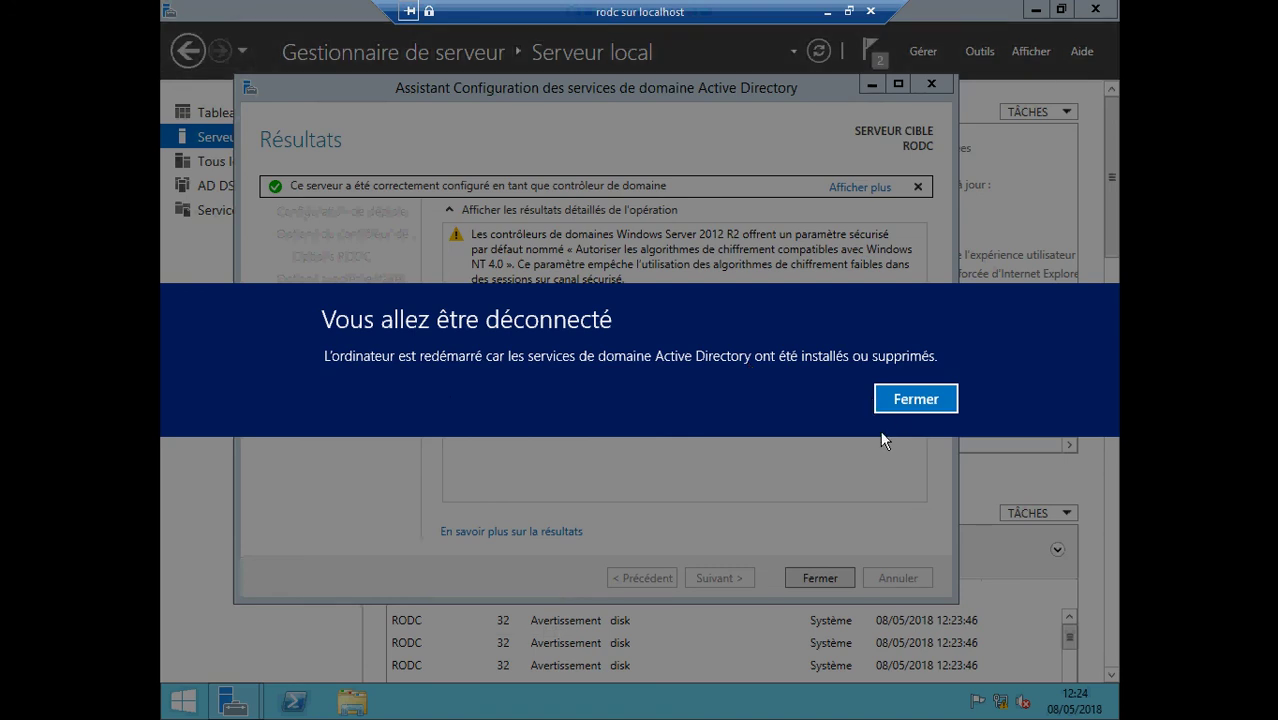
left_click(902, 402)
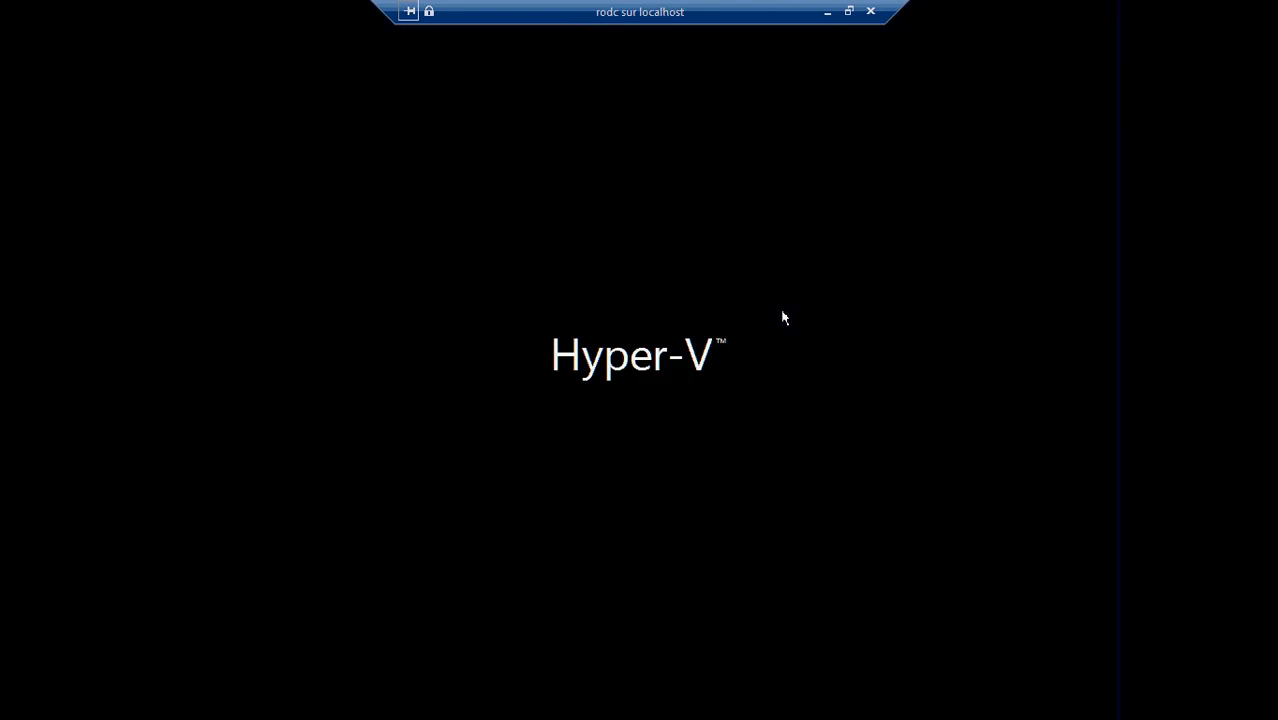
- Sign in to the rebooted rodc VM with the administrator password, then minimize its window
left_click(824, 15)
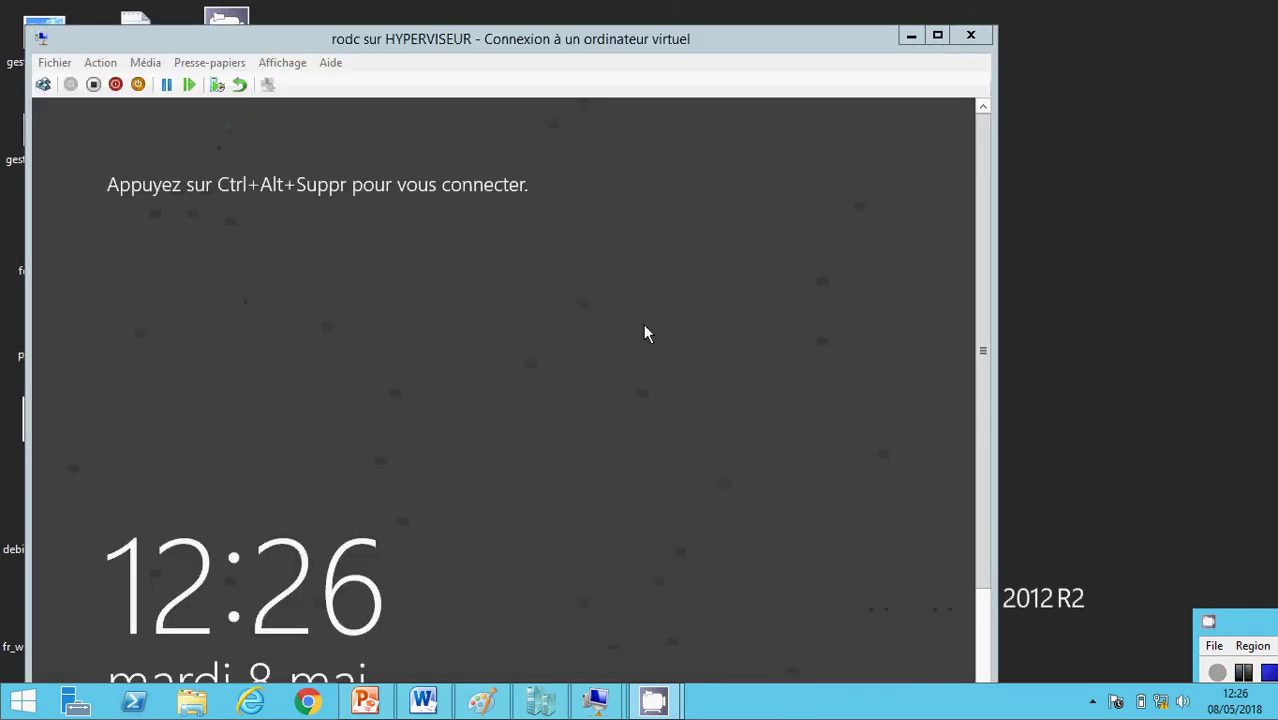
left_click(43, 86)
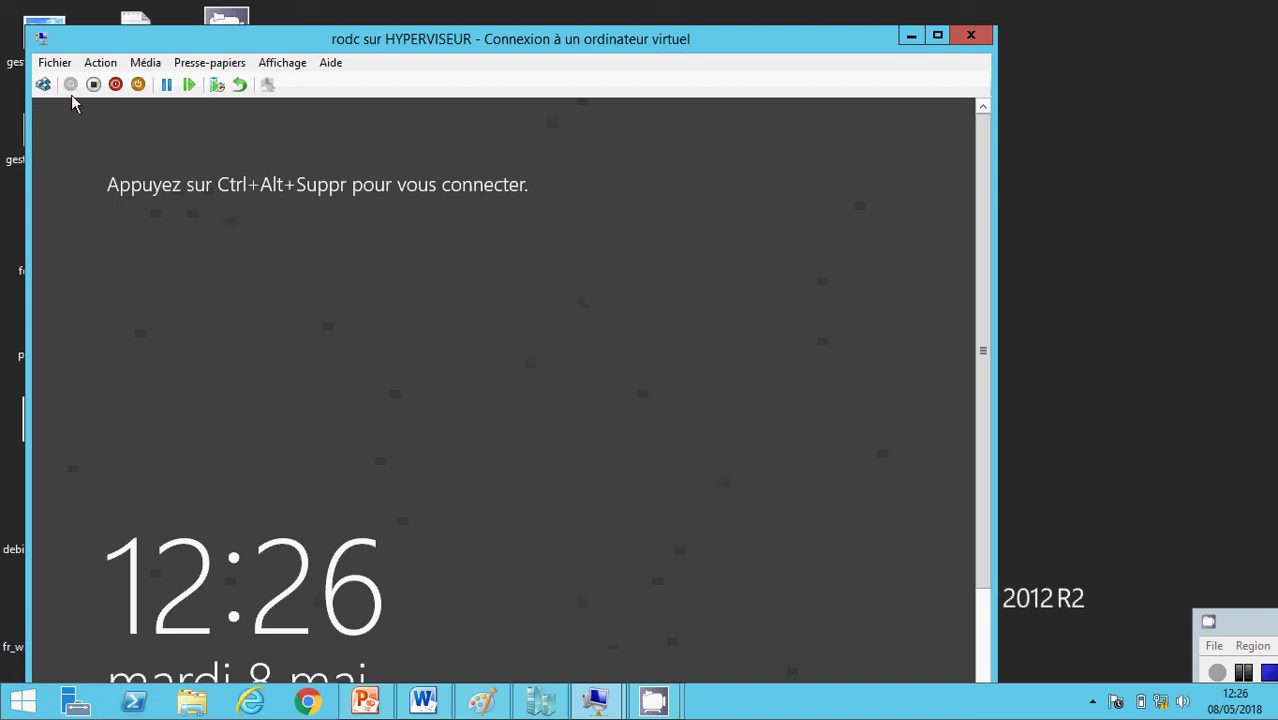
left_click(43, 85)
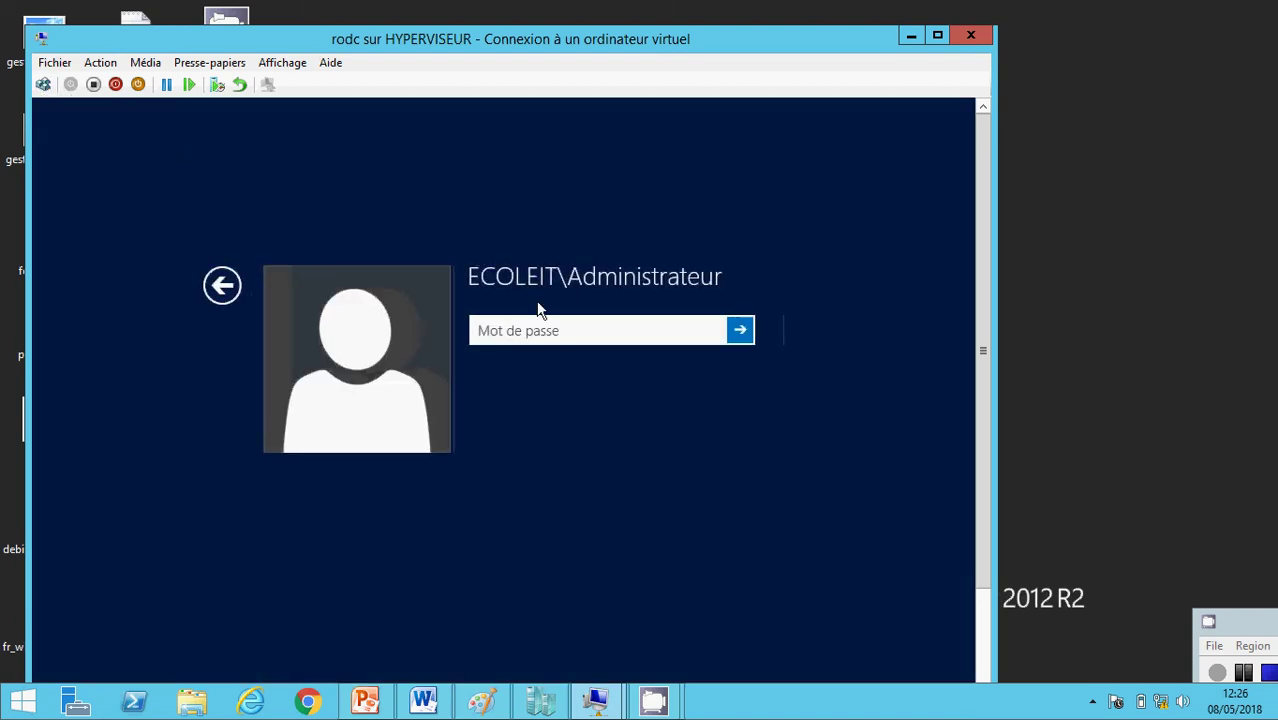
left_click(506, 330)
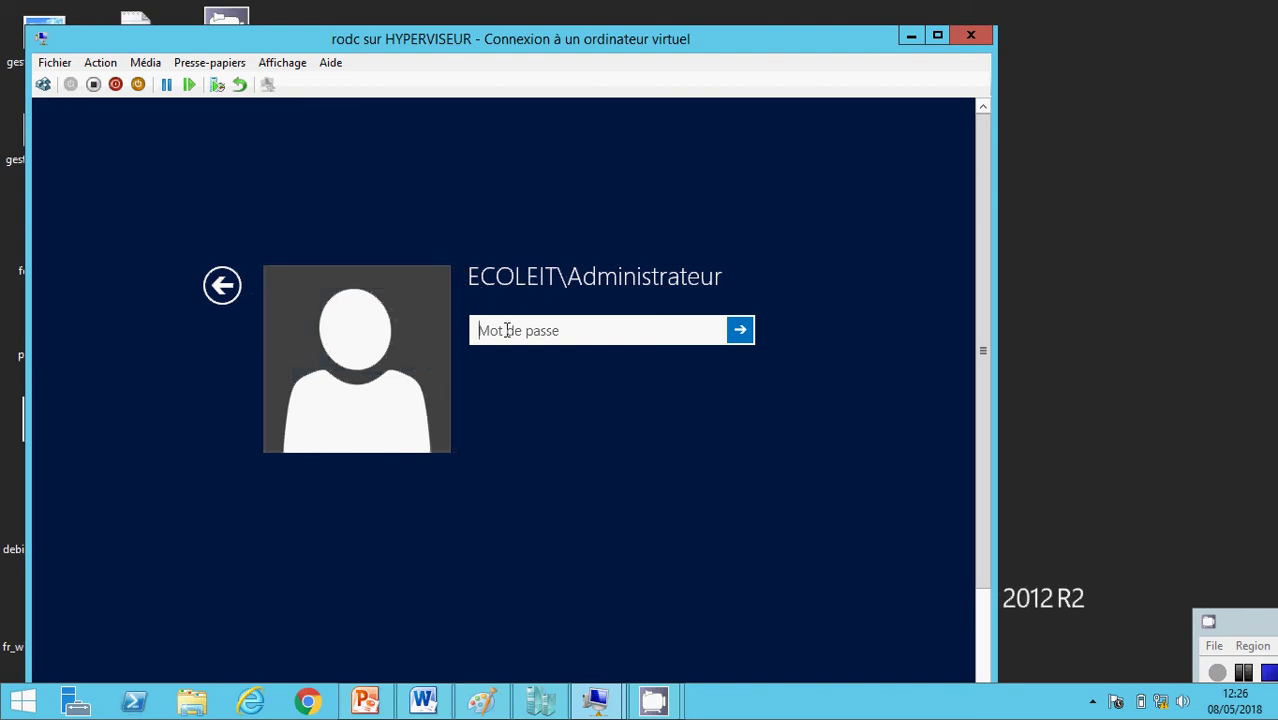
type("••••••••")
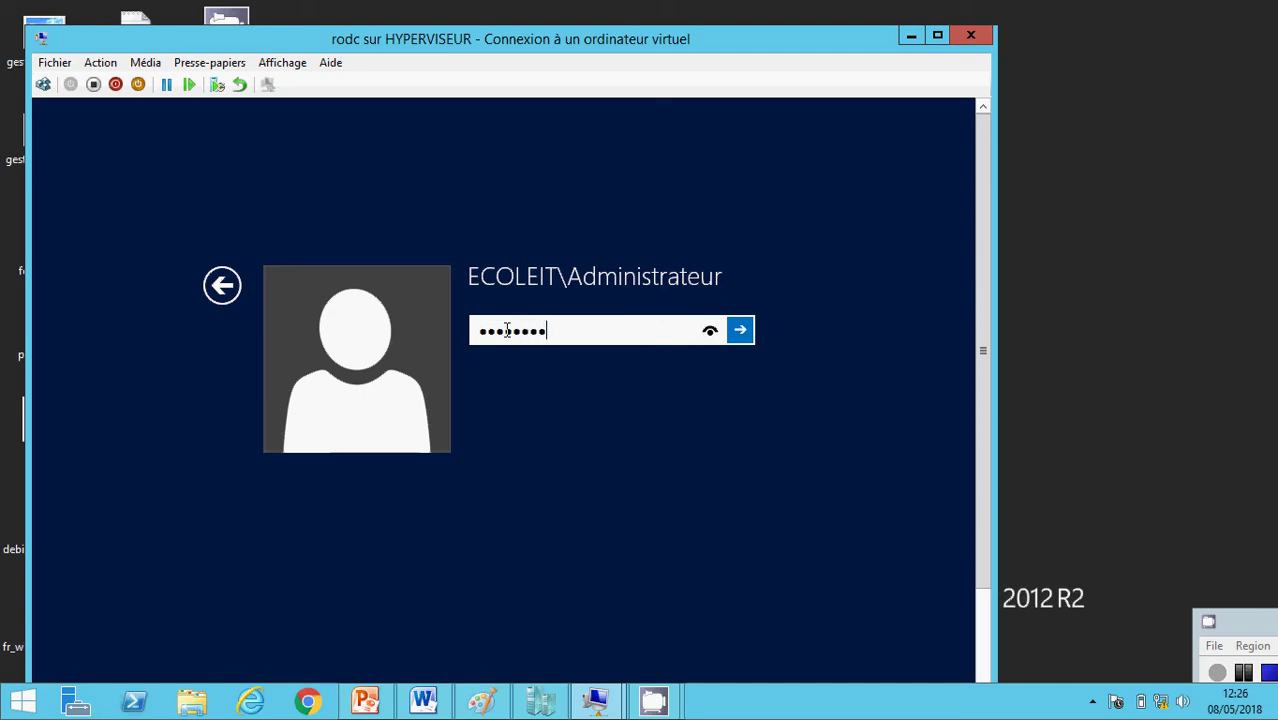
type("••")
key("Return")
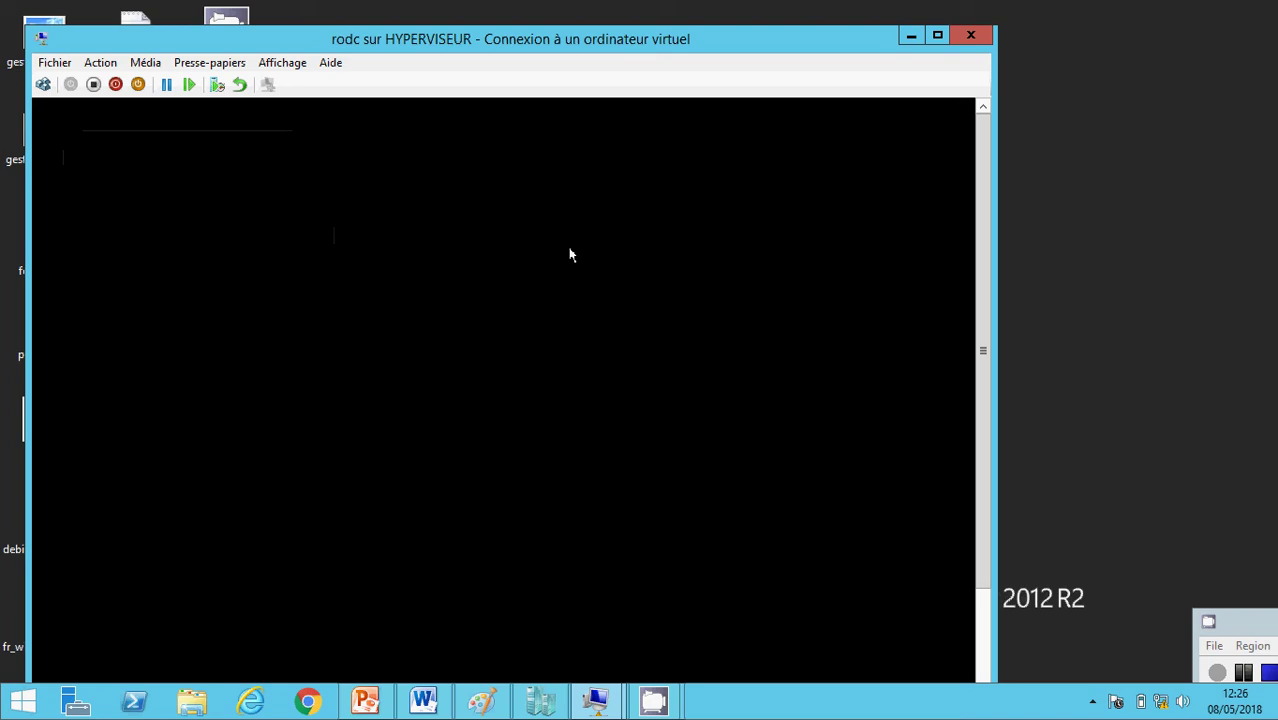
left_click(910, 35)
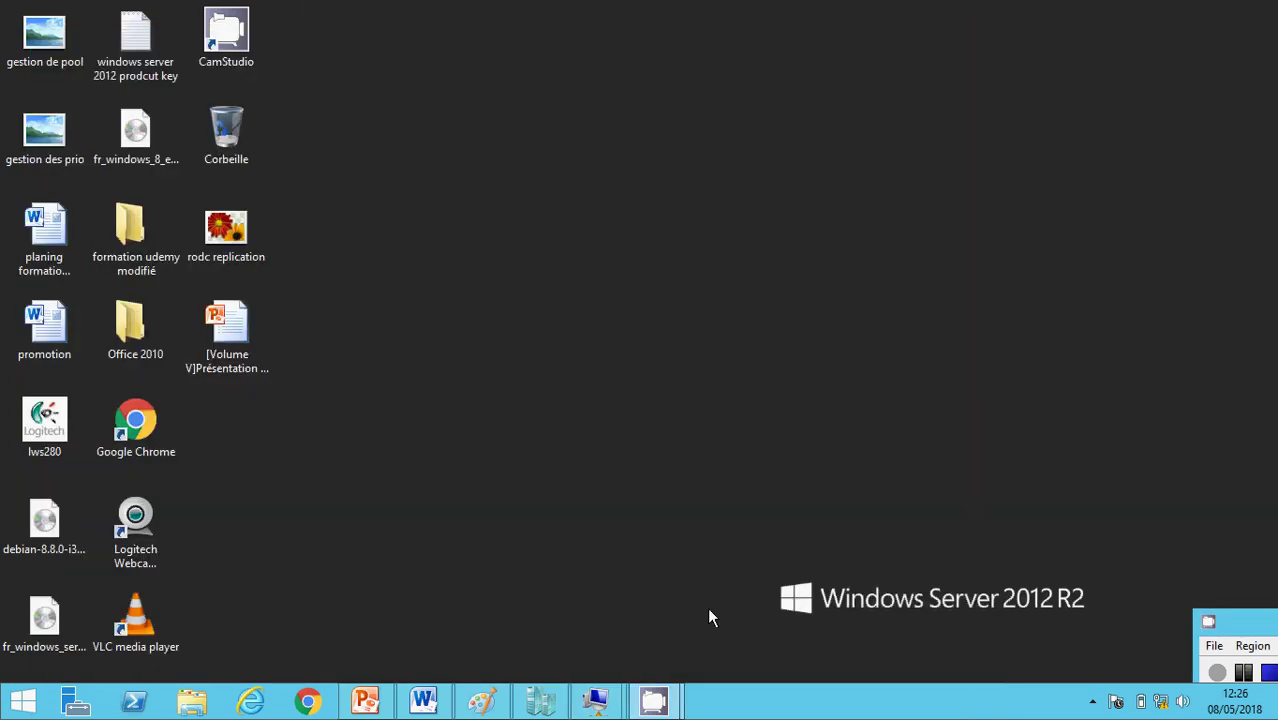
- Bring server2012 to its Administrateur password prompt, then return to rodc's Server Manager
mouse_move(596, 700)
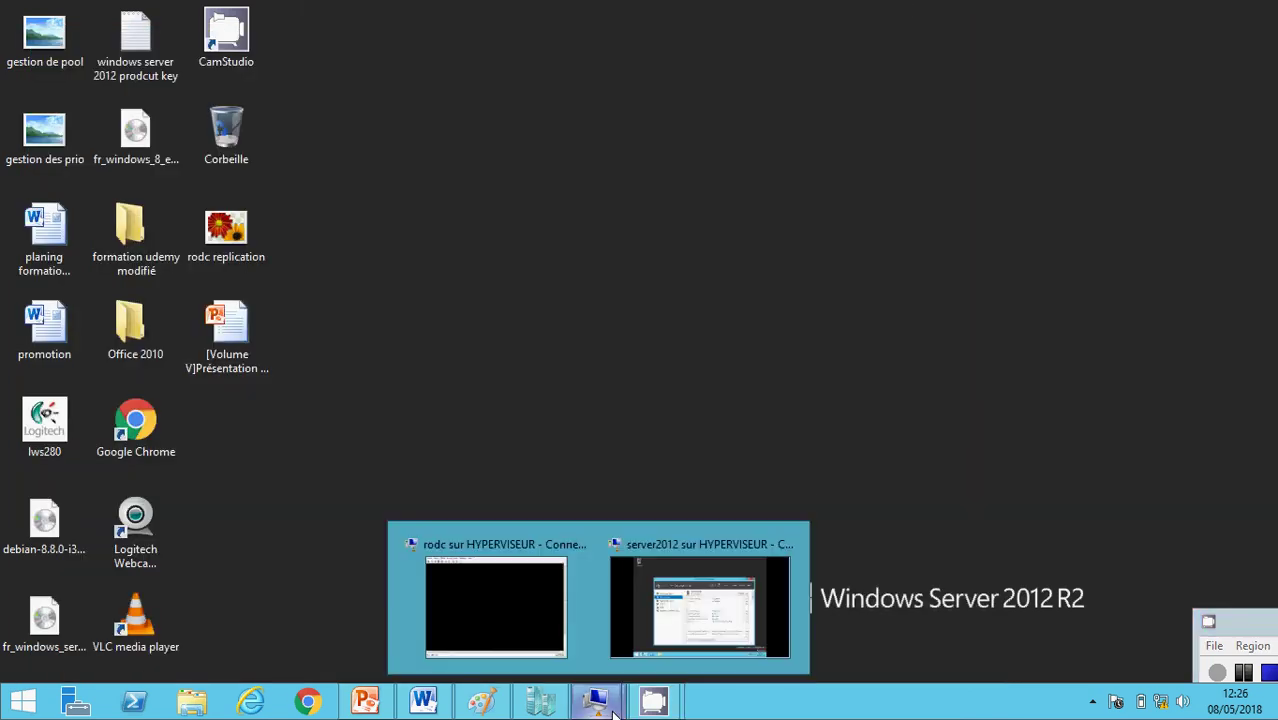
left_click(668, 605)
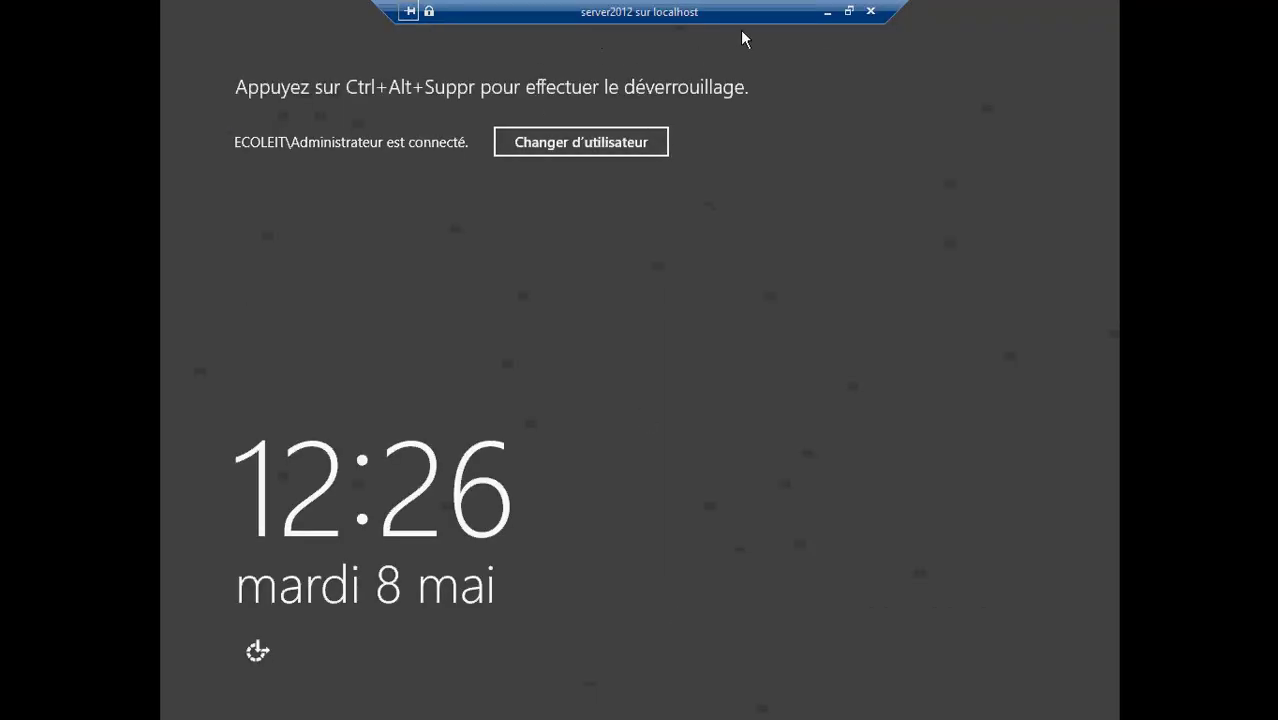
left_click(849, 11)
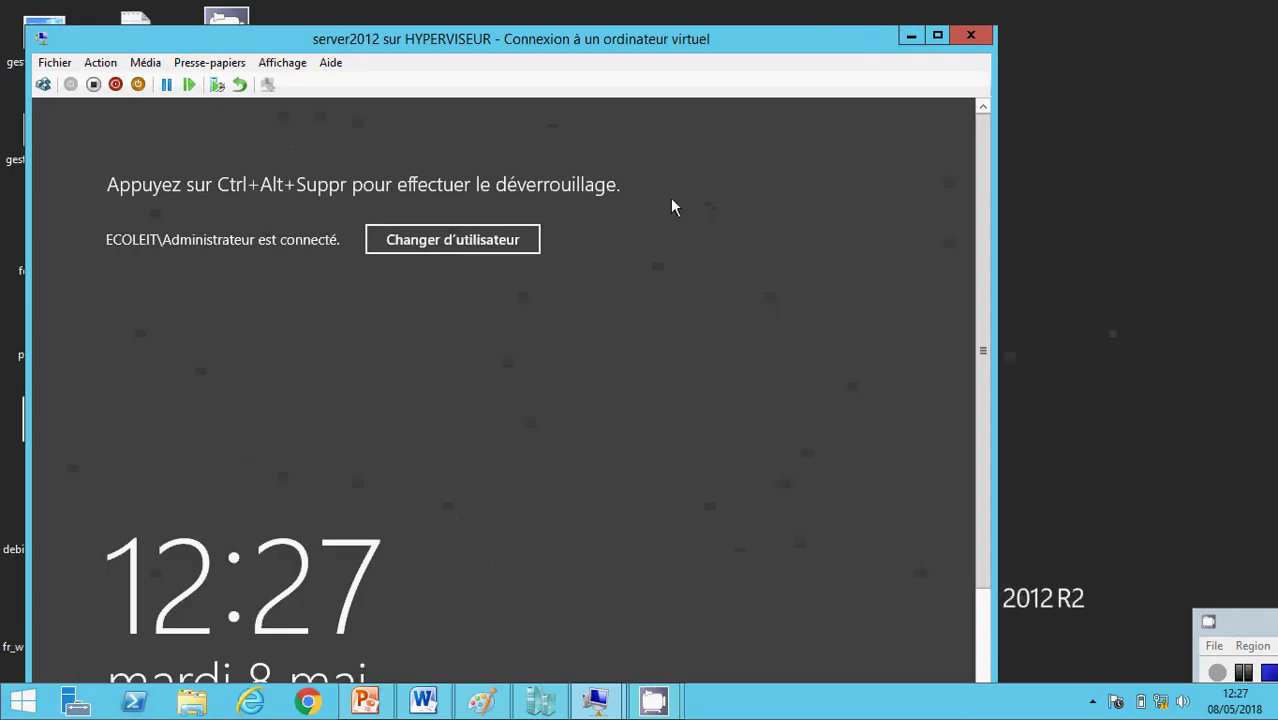
left_click(43, 84)
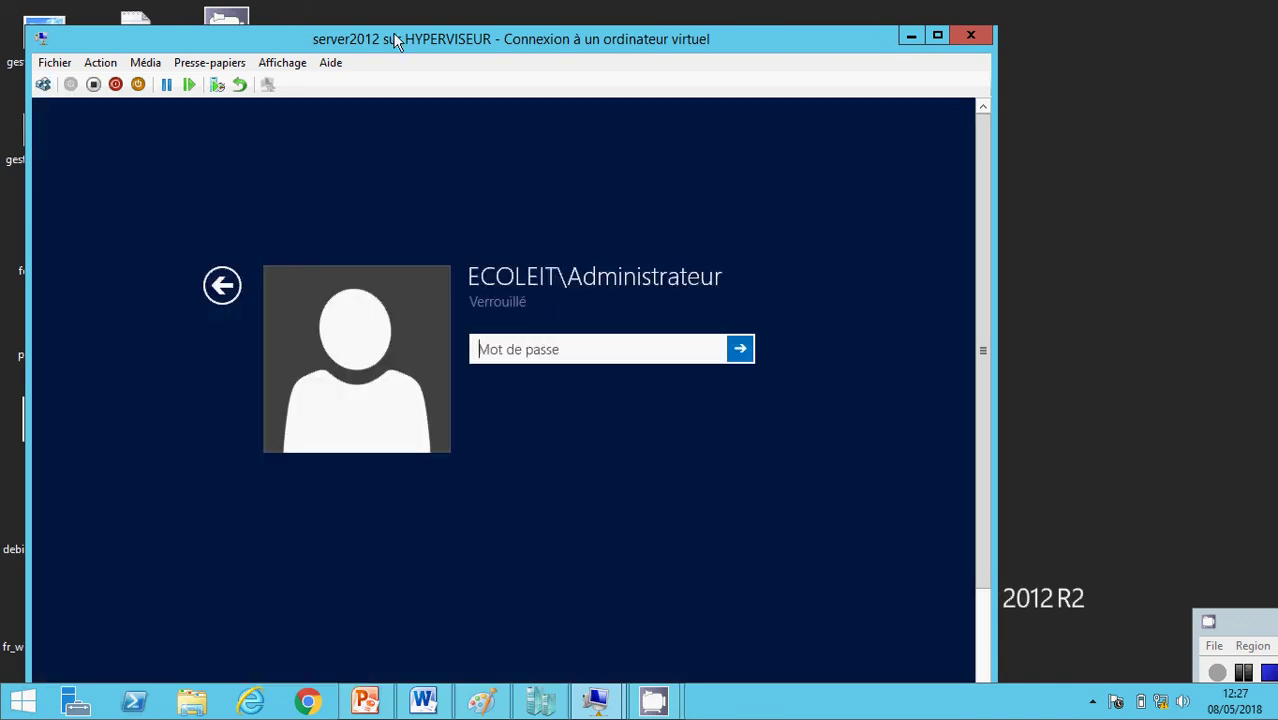
left_click(907, 36)
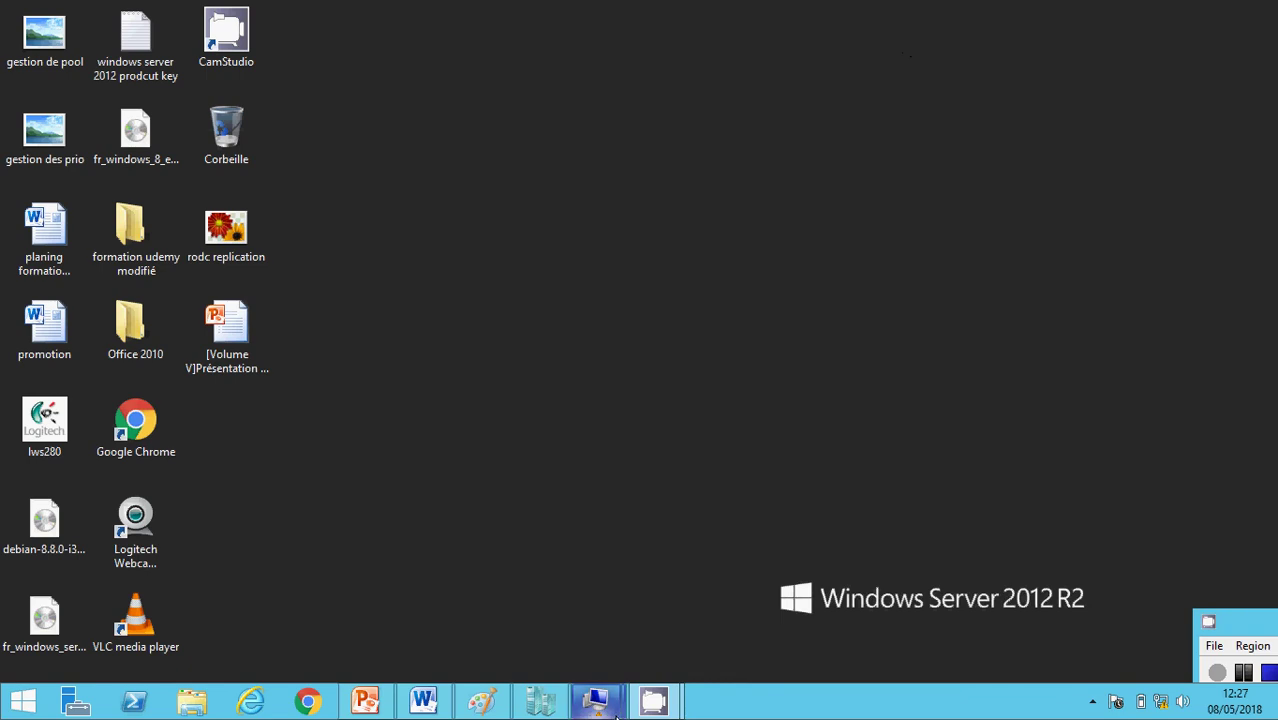
mouse_move(599, 699)
left_click(519, 583)
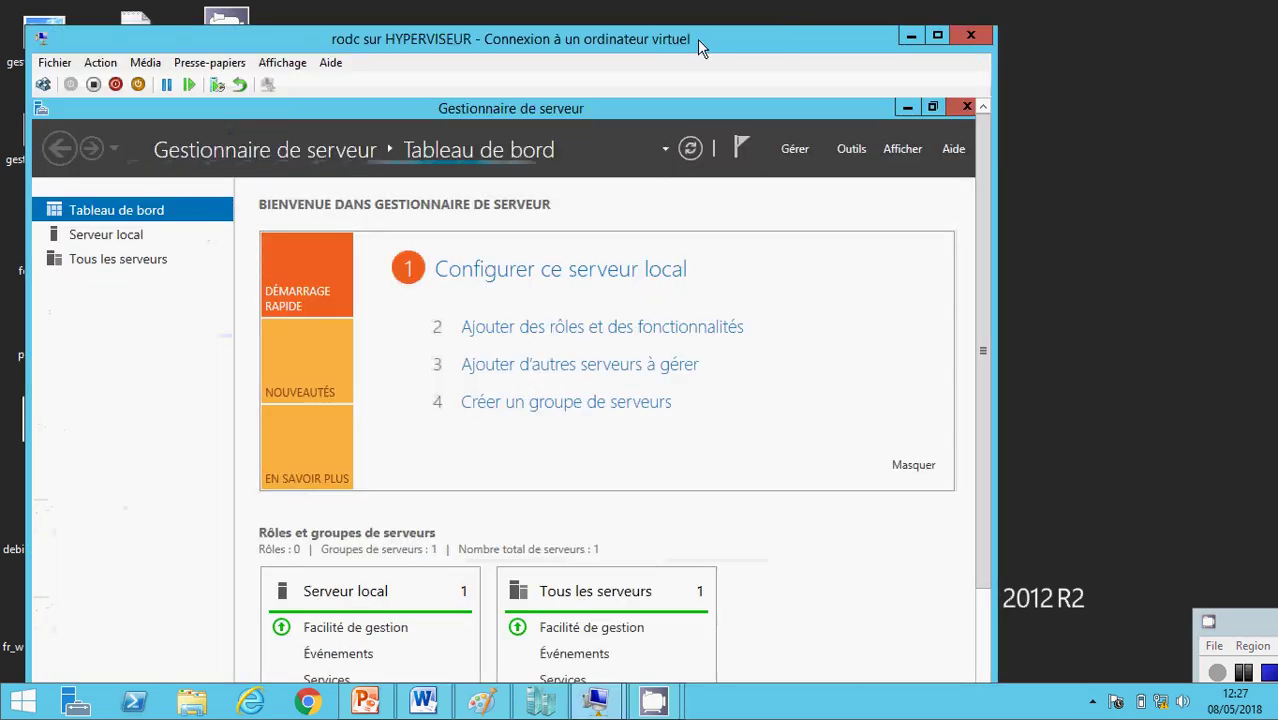
- In full-screen rodc, open Active Directory Users and Computers to confirm the ecoleit.edu domain
left_click(282, 62)
left_click(283, 81)
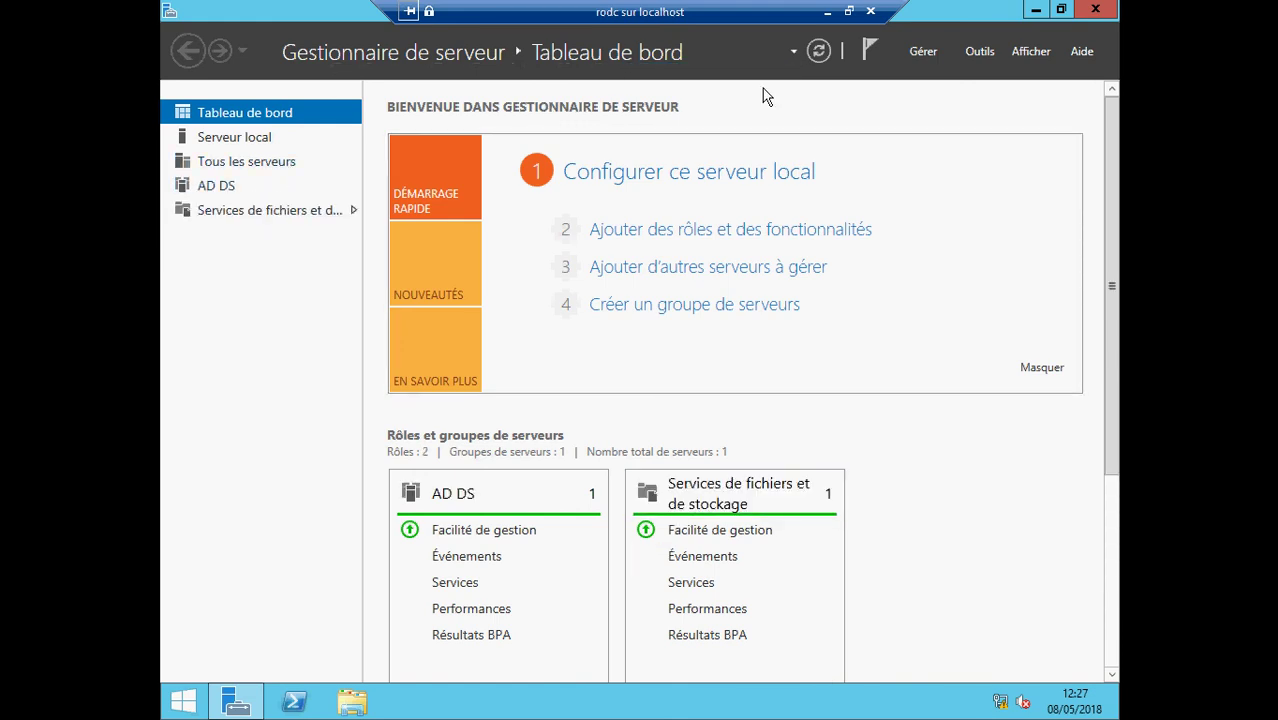
left_click(977, 56)
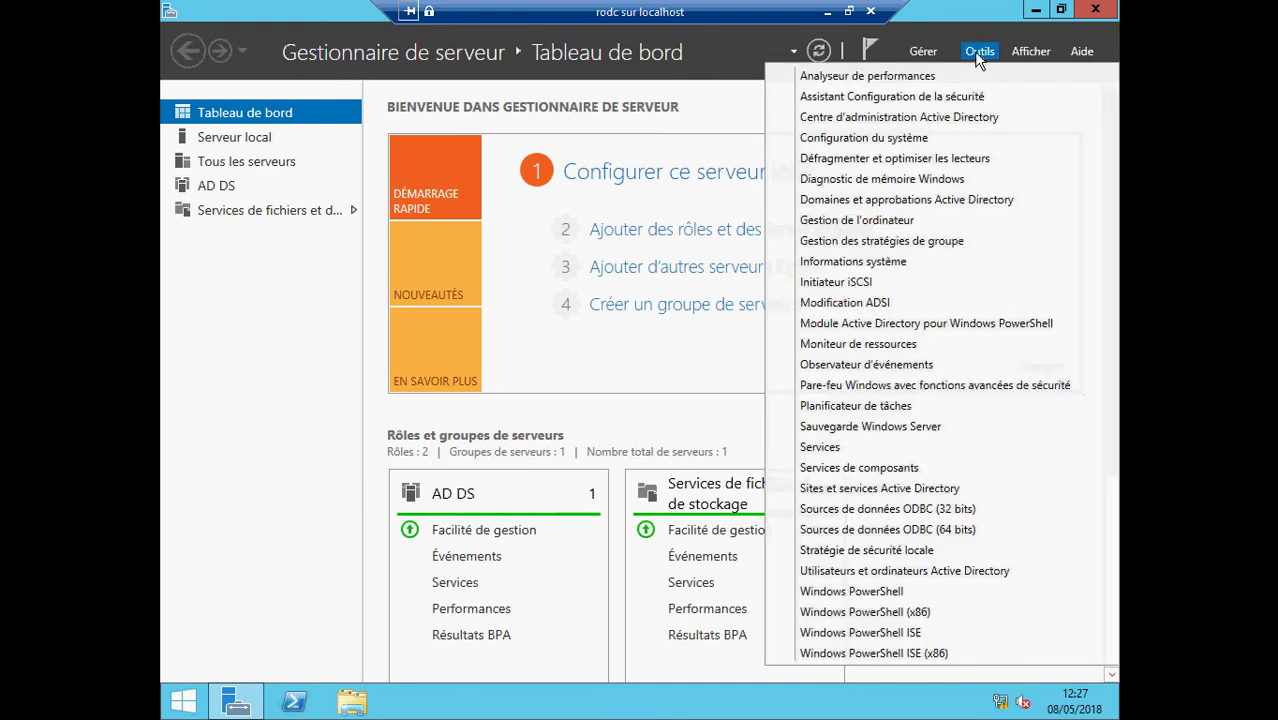
left_click(930, 571)
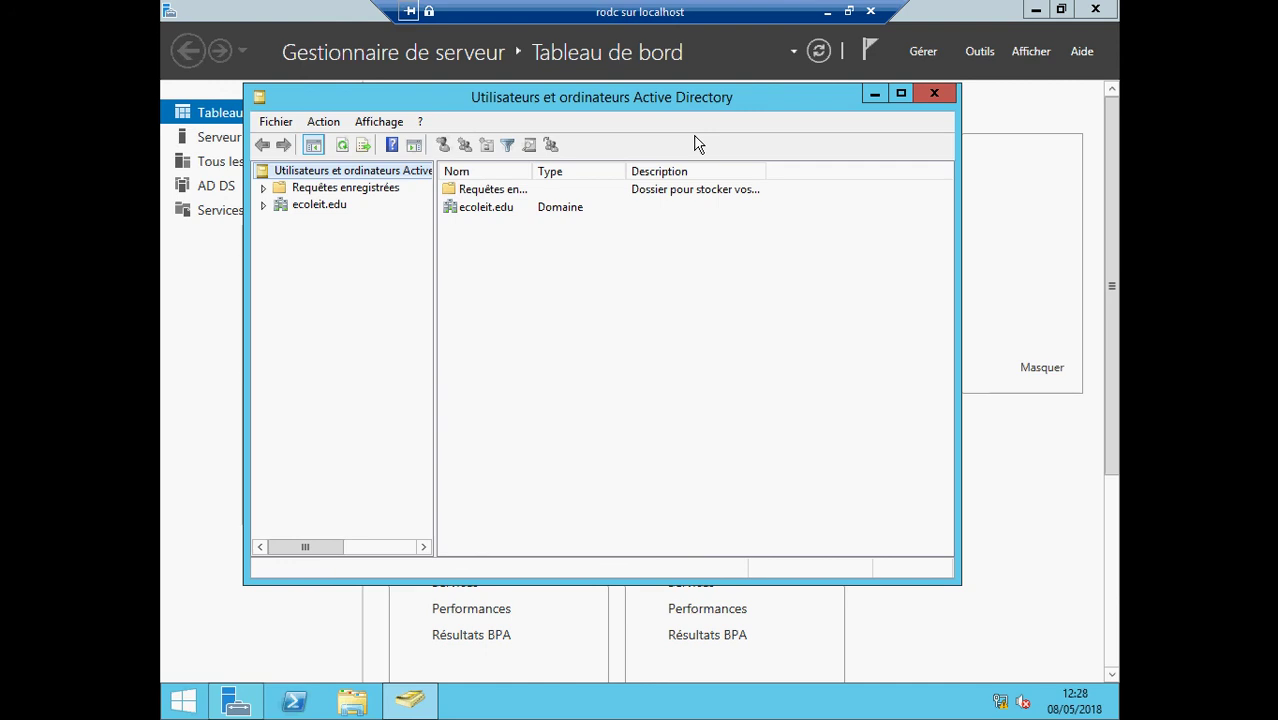
left_click(827, 12)
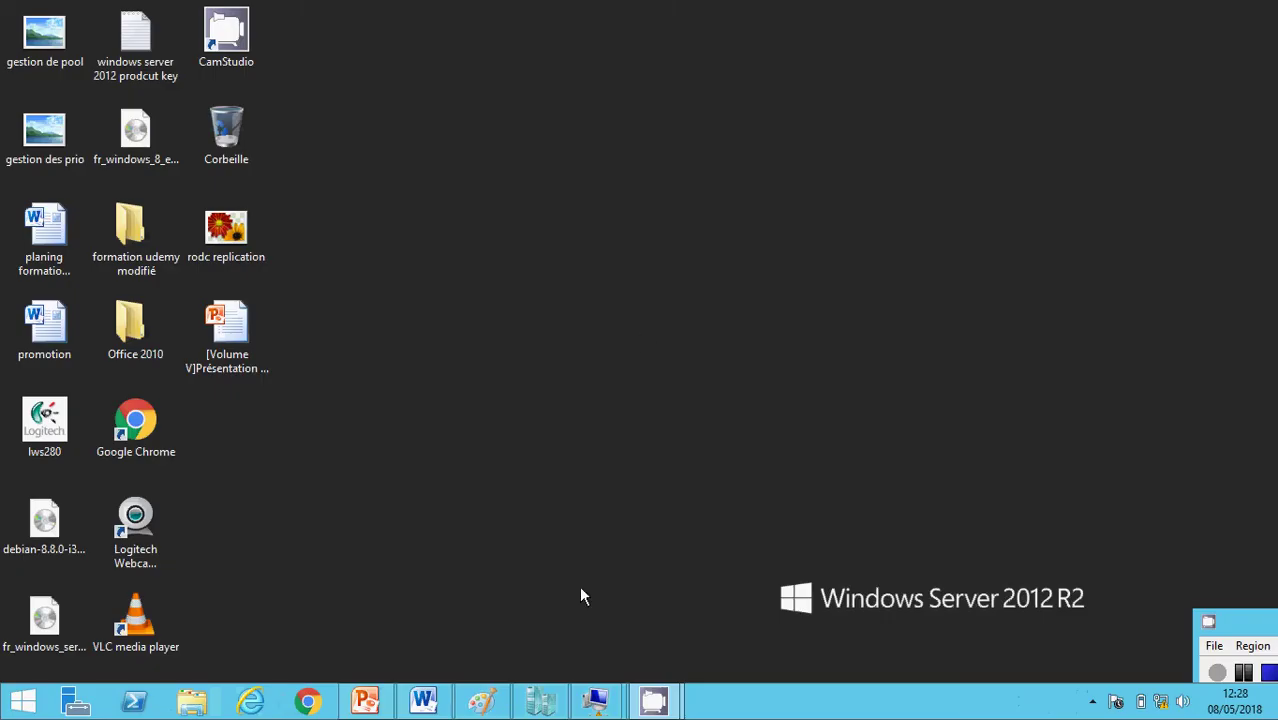
- Check server2012 and the rodc replication diagram, then show the Active Directory presentation at slide 3
mouse_move(596, 700)
left_click(640, 640)
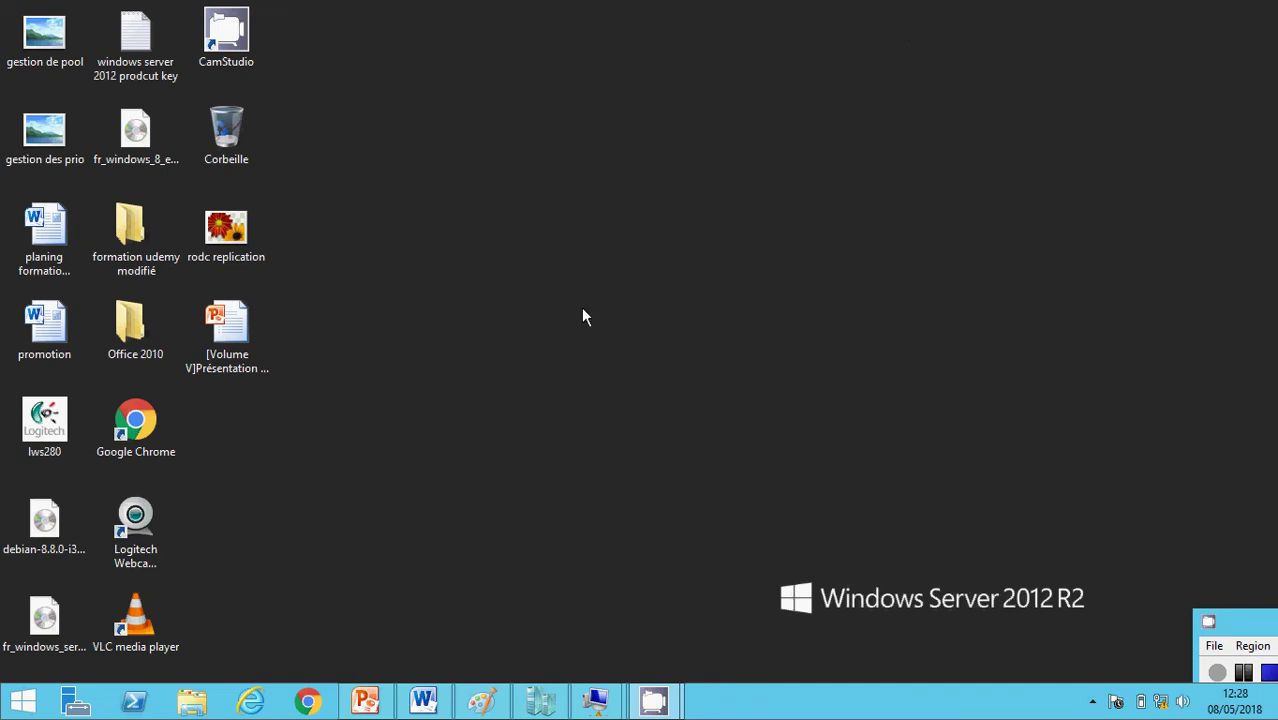
left_click(481, 701)
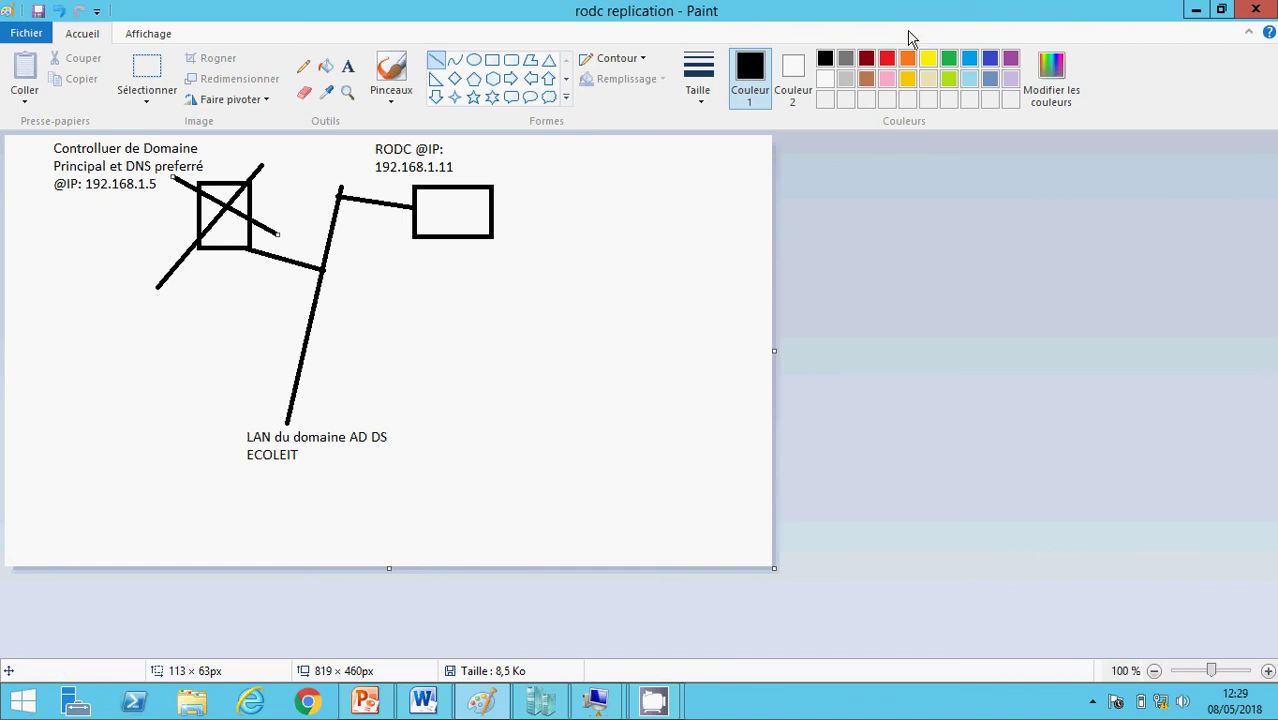
left_click(1198, 11)
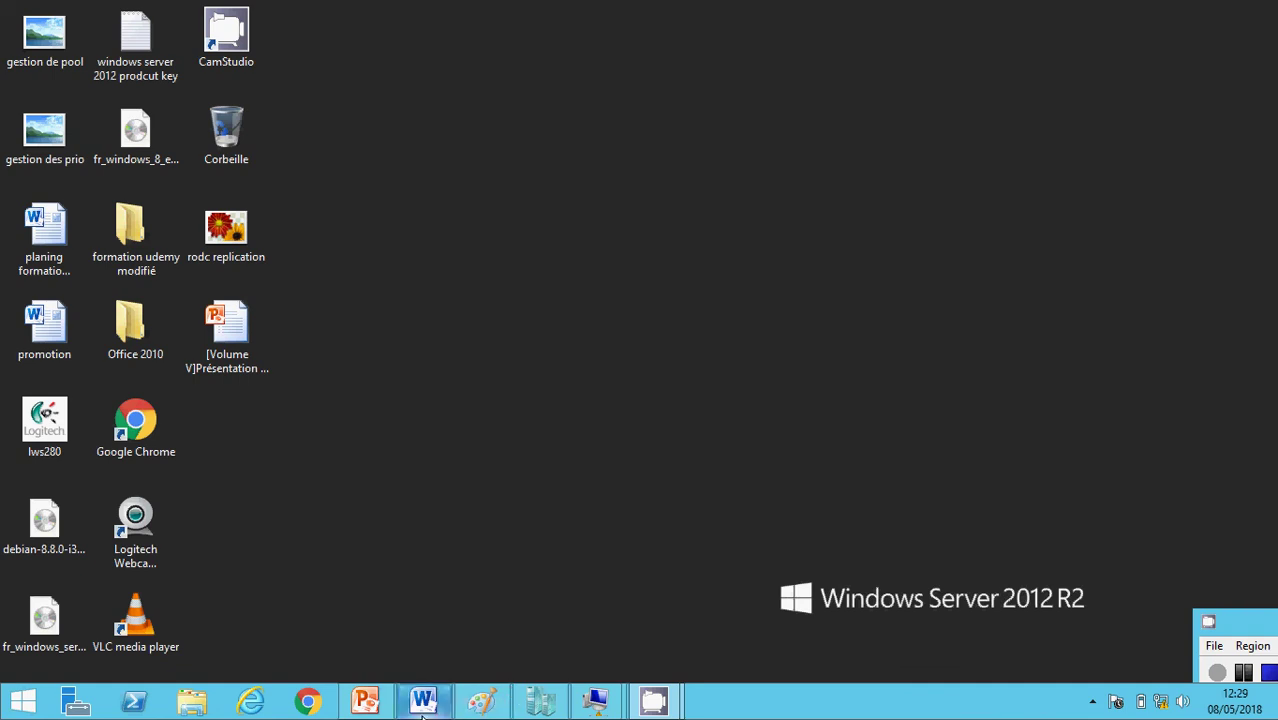
left_click(366, 701)
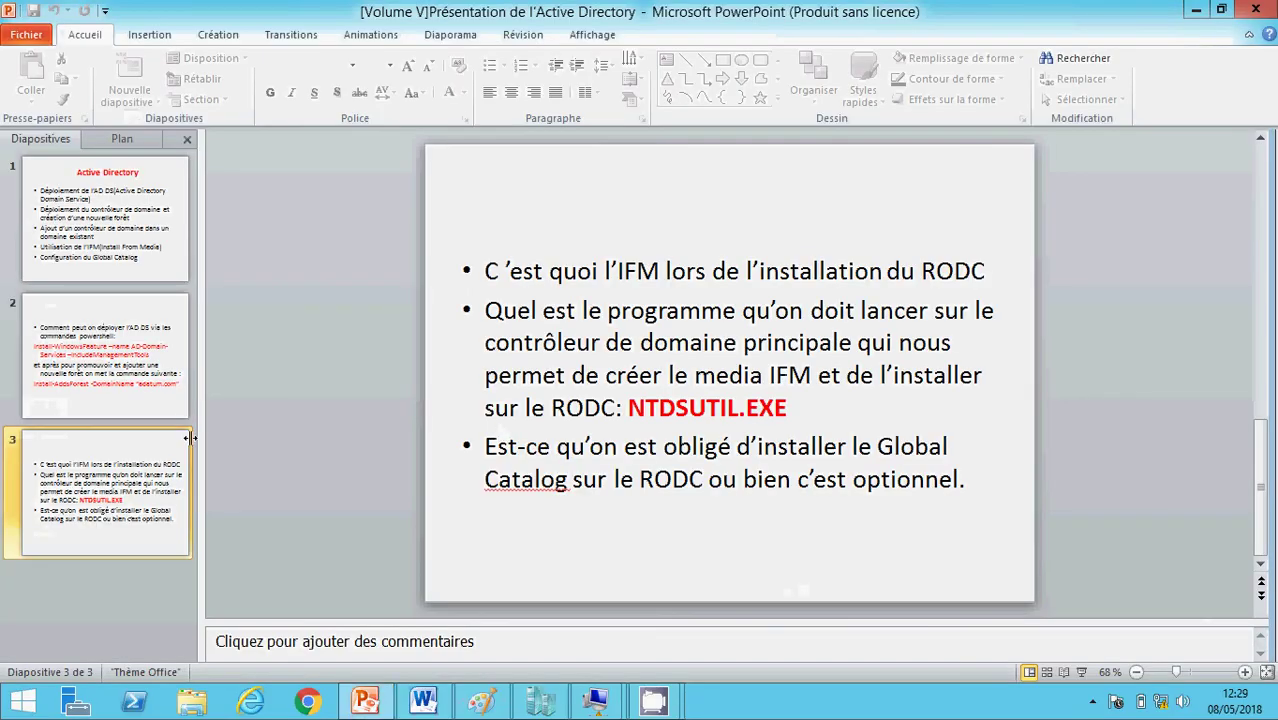